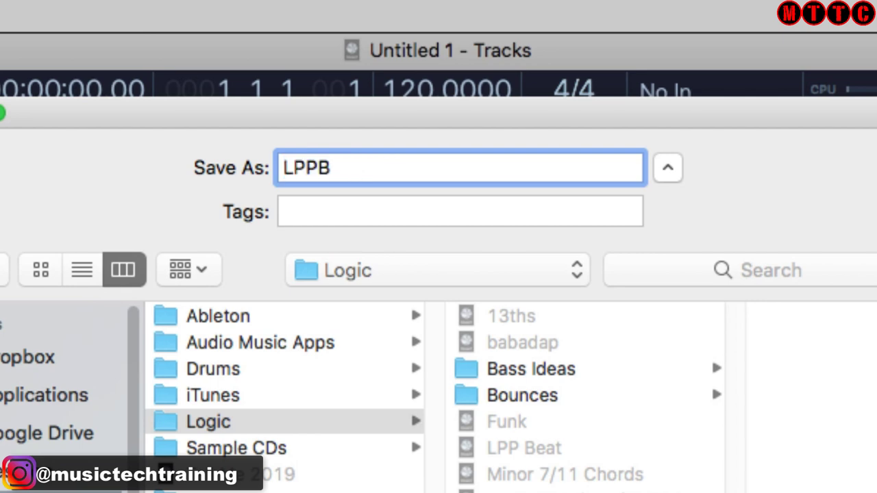
# Save the new project as LPPB in the Logic folder.
pyautogui.press('Return')
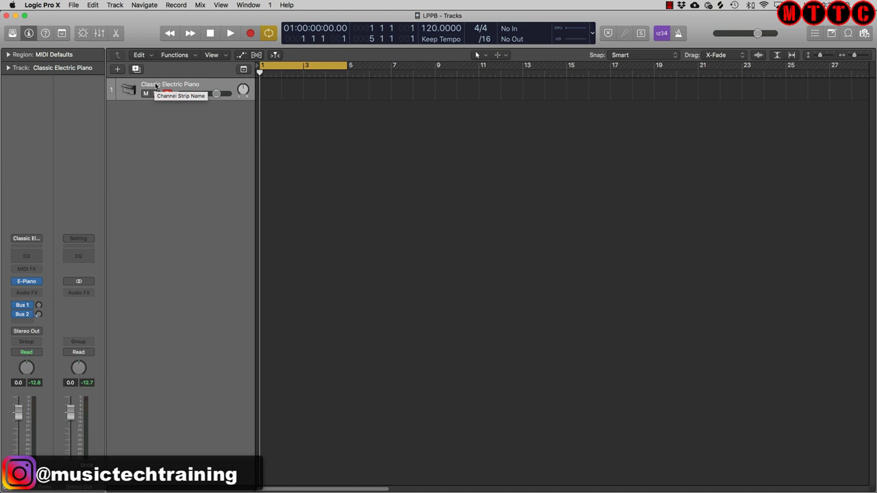
# Load the Boesendorfer Grand Piano patch from the Library's Piano category onto the electric piano track.
pyautogui.press('y')
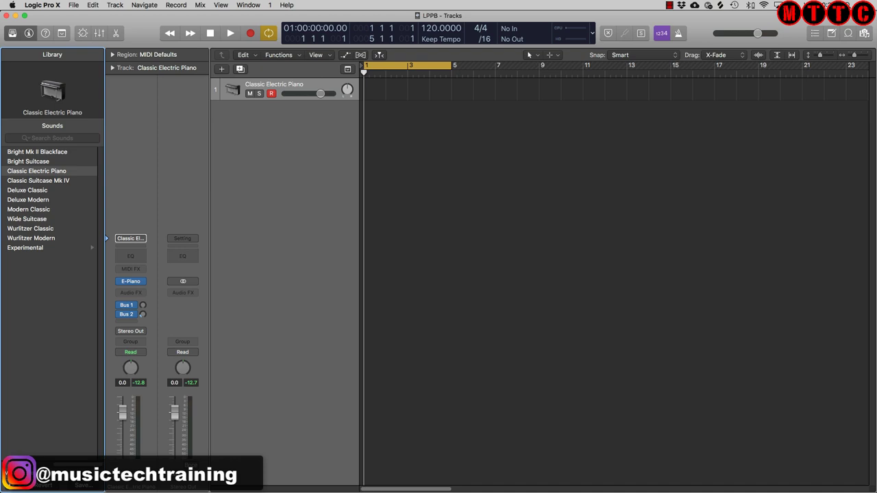
pyautogui.press('Left')
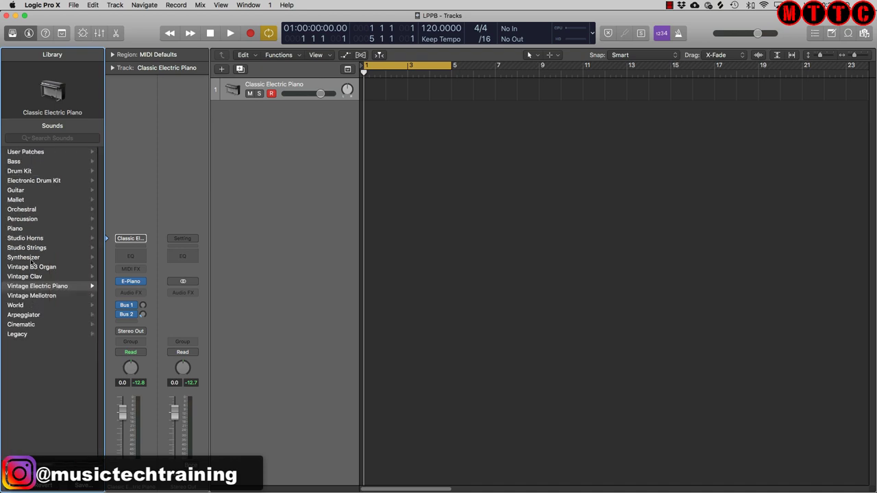
pyautogui.click(15, 228)
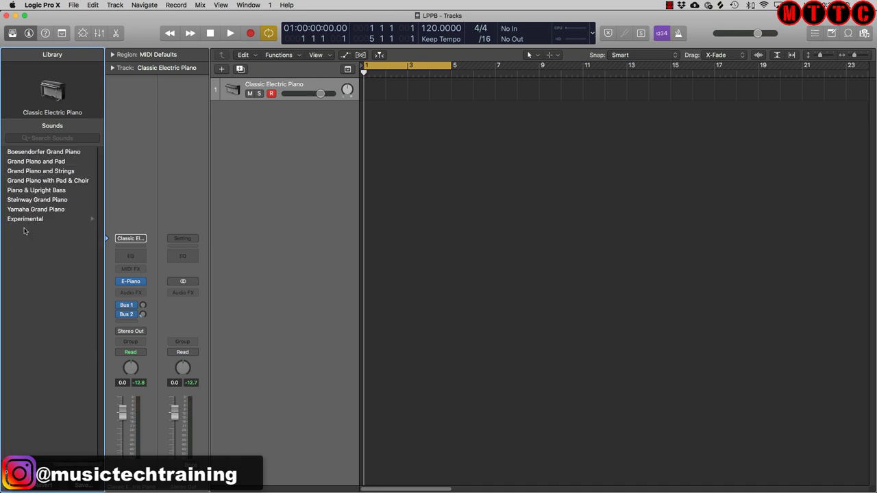
pyautogui.click(56, 155)
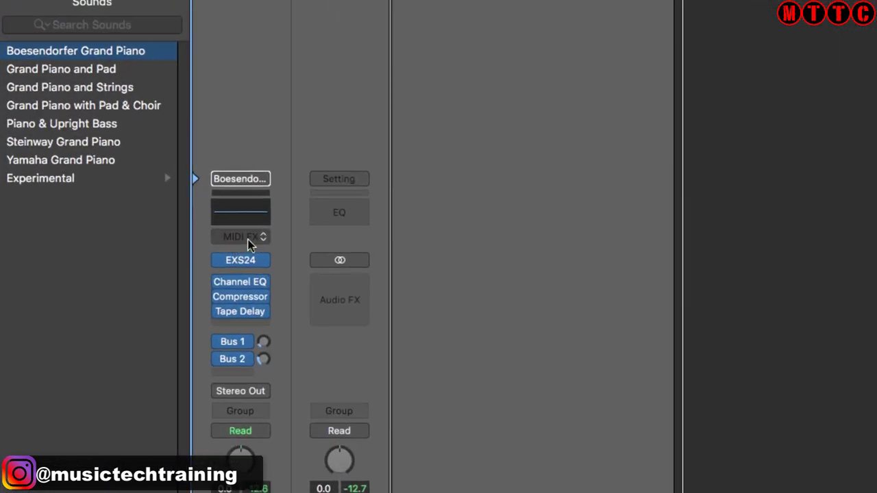
# Insert the Chord Trigger MIDI effect on the Boesendorfer Grand Piano channel and clear its chord assignments.
pyautogui.click(262, 236)
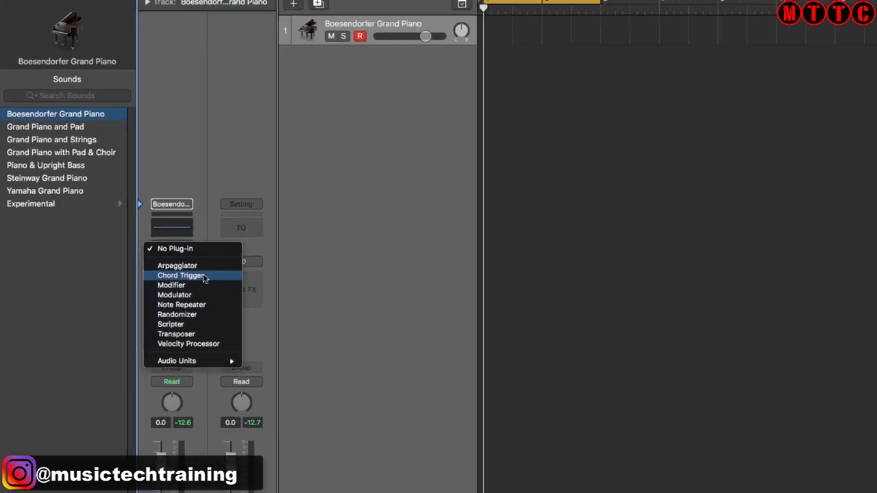
pyautogui.press('Escape')
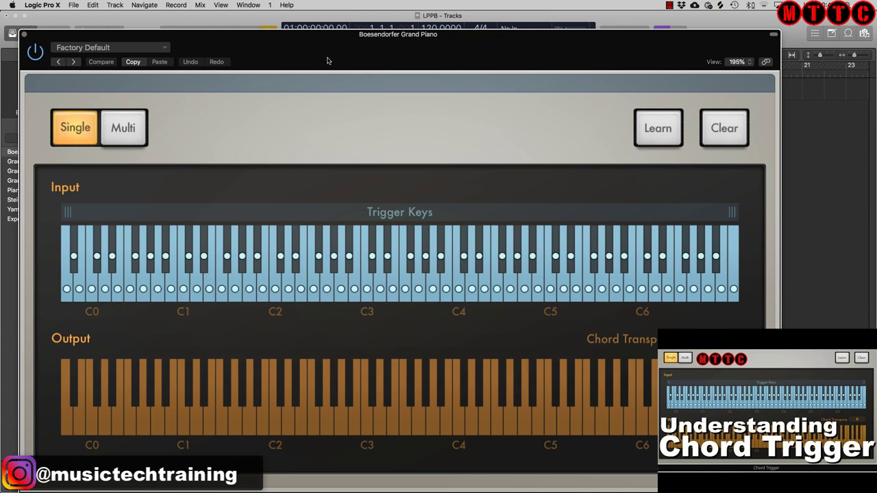
pyautogui.moveTo(326, 52); pyautogui.dragTo(334, 8)
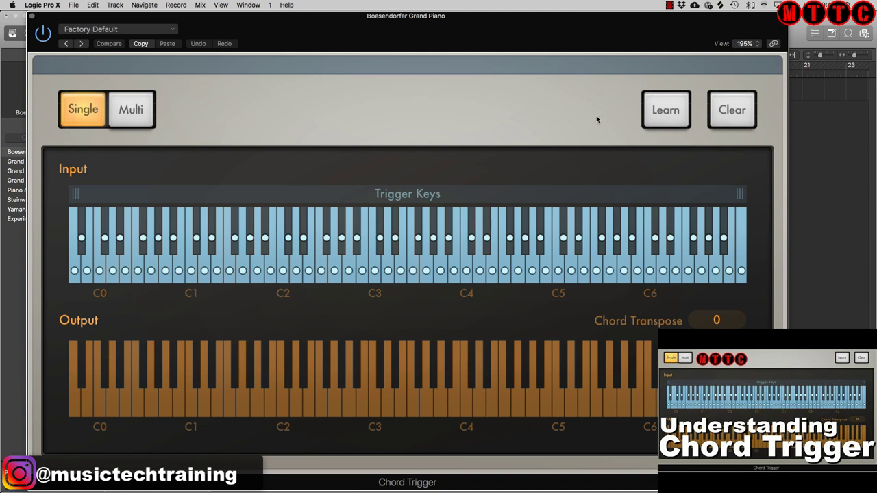
pyautogui.click(725, 111)
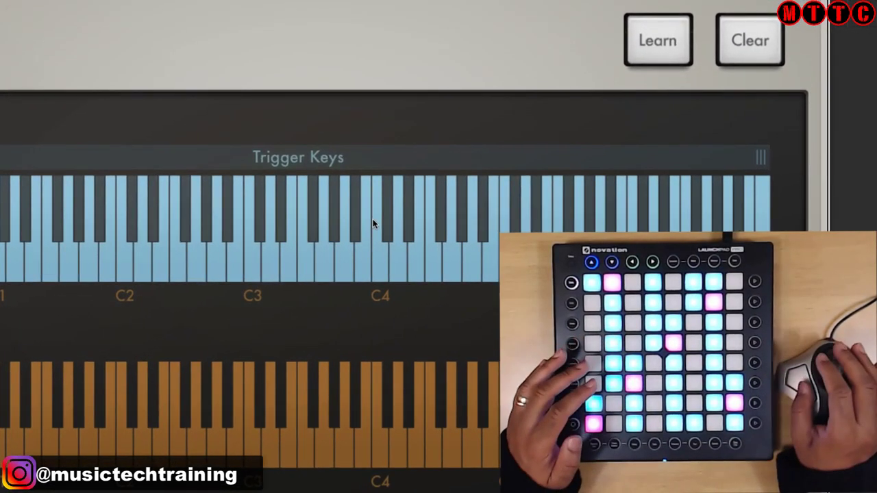
# Teach Chord Trigger a C minor chord on trigger key C3 with output notes C3, D#3 and G3, ending with its window closed.
pyautogui.click(670, 41)
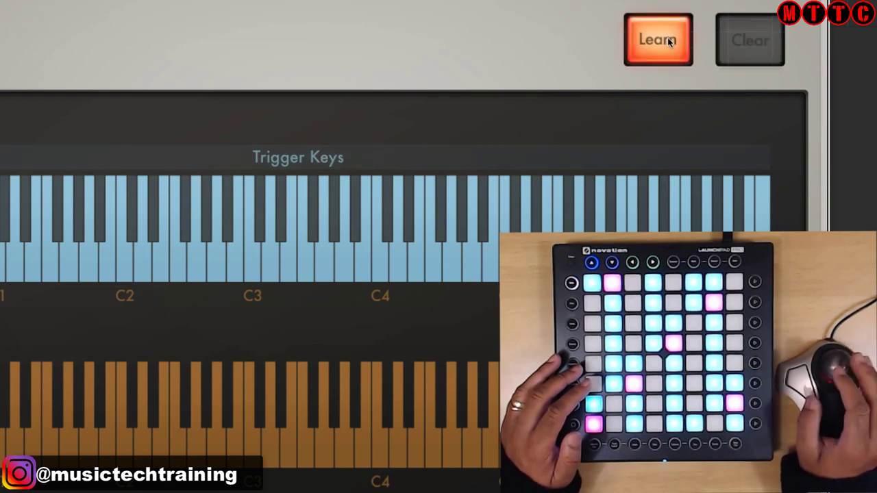
pyautogui.click(252, 265)
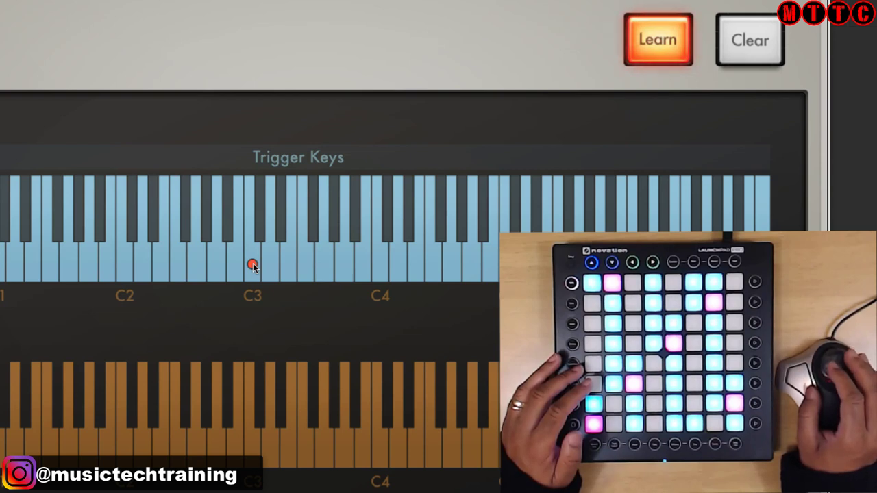
pyautogui.click(252, 452)
pyautogui.click(280, 405)
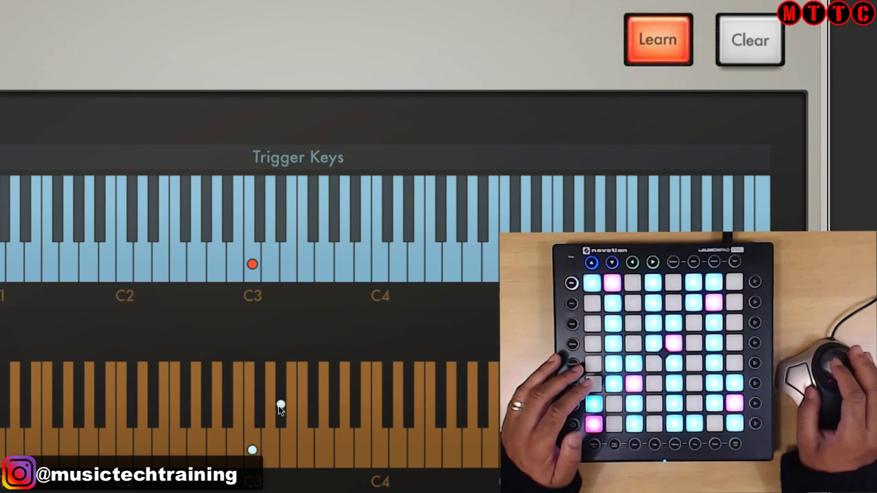
pyautogui.click(327, 441)
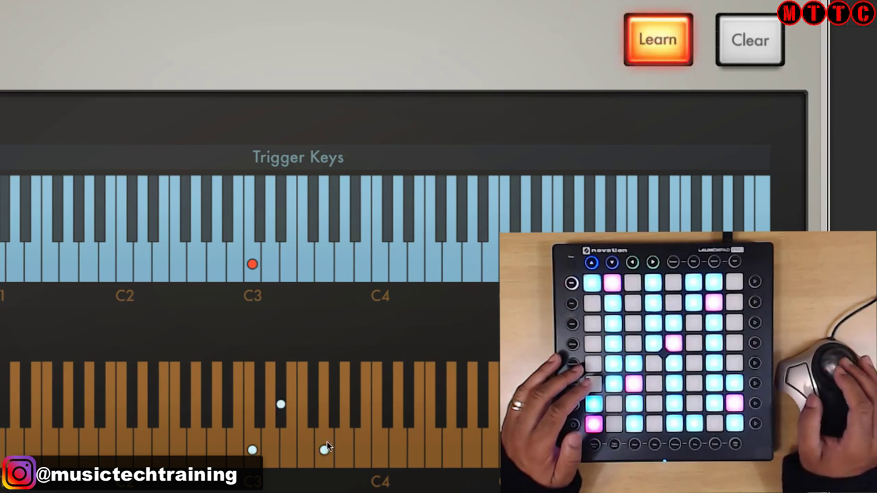
pyautogui.click(658, 41)
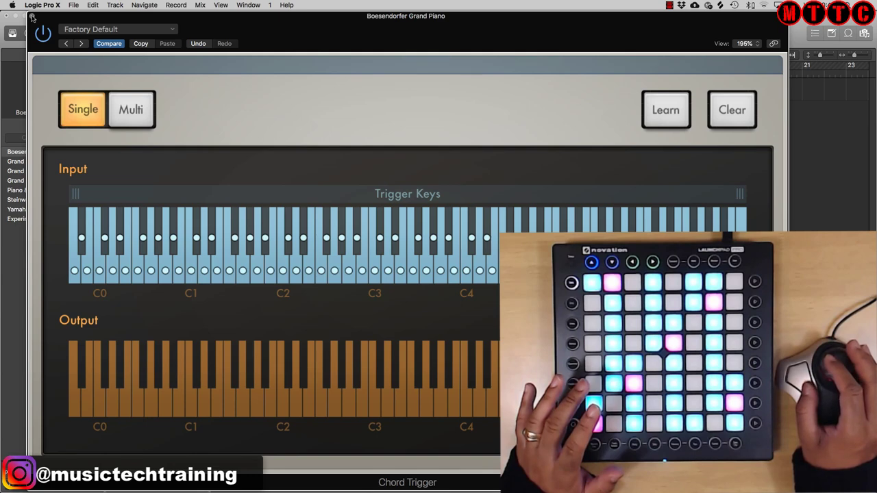
pyautogui.click(32, 16)
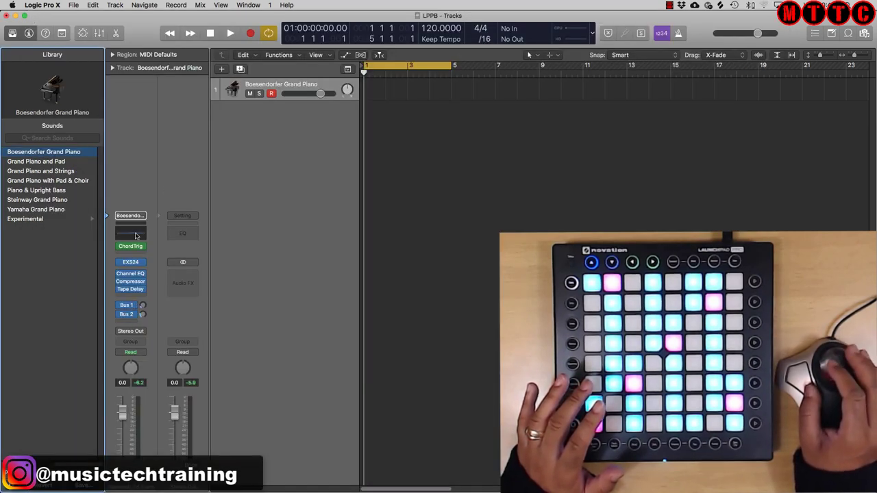
# Review the piano channel's Channel EQ curve and set the Compressor's output distortion to Soft.
pyautogui.click(130, 273)
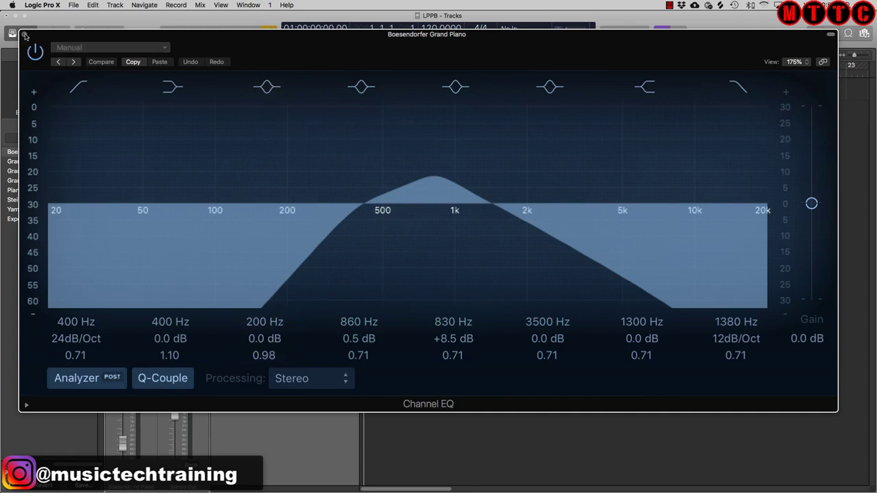
pyautogui.click(24, 34)
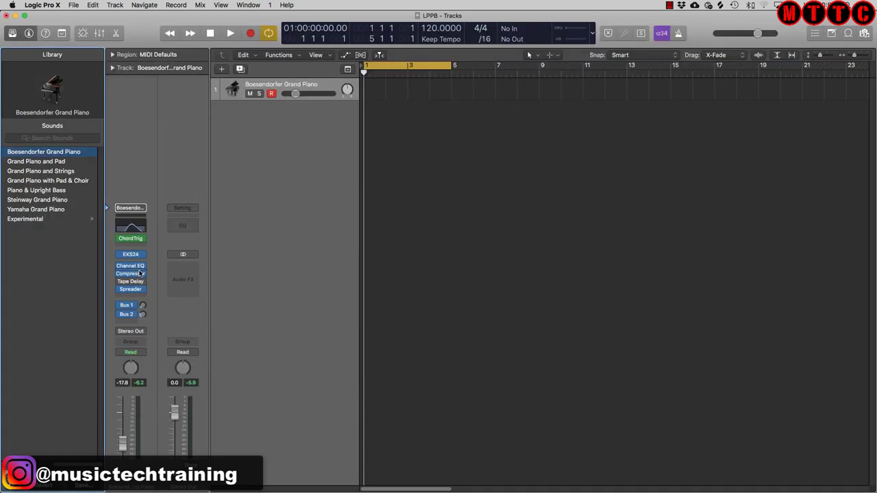
pyautogui.click(137, 273)
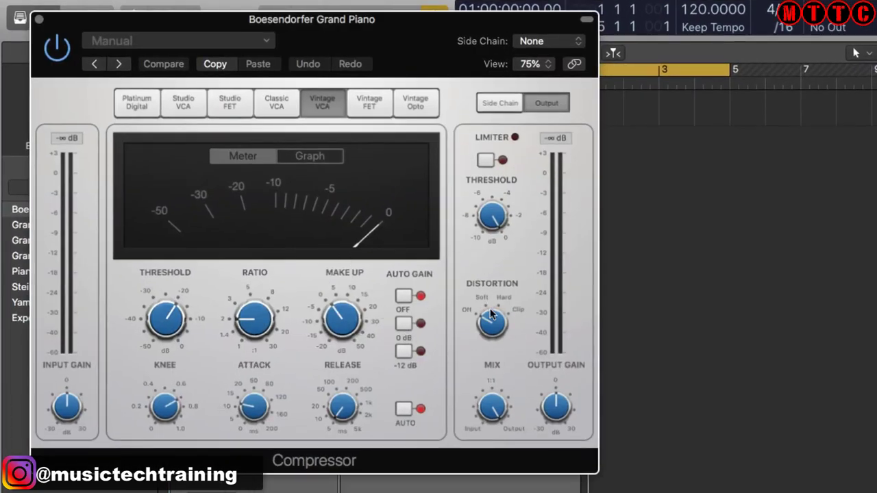
pyautogui.moveTo(491, 314); pyautogui.dragTo(493, 302)
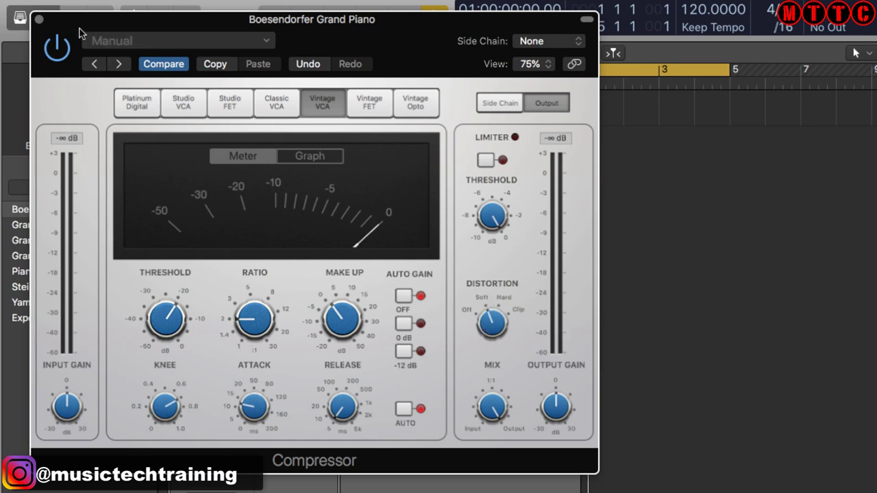
pyautogui.click(39, 20)
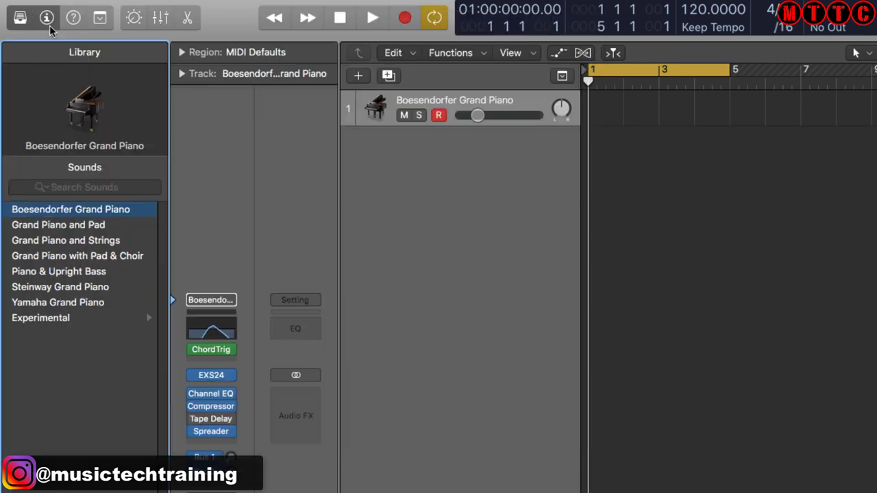
# Review the Spreader settings on the piano channel and hide the Library.
pyautogui.click(216, 433)
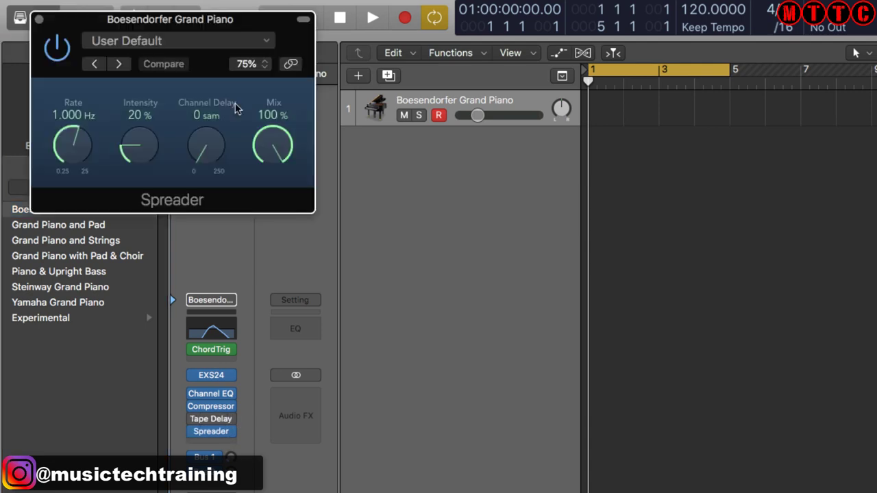
pyautogui.click(39, 19)
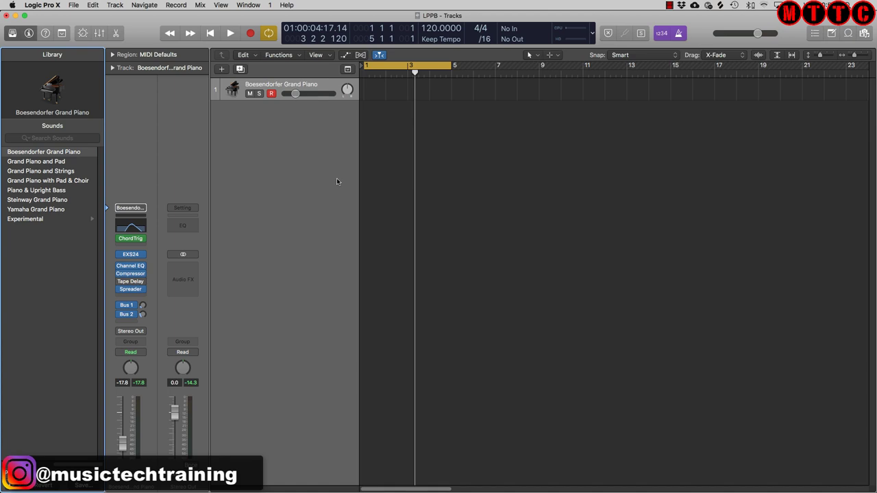
pyautogui.press('y')
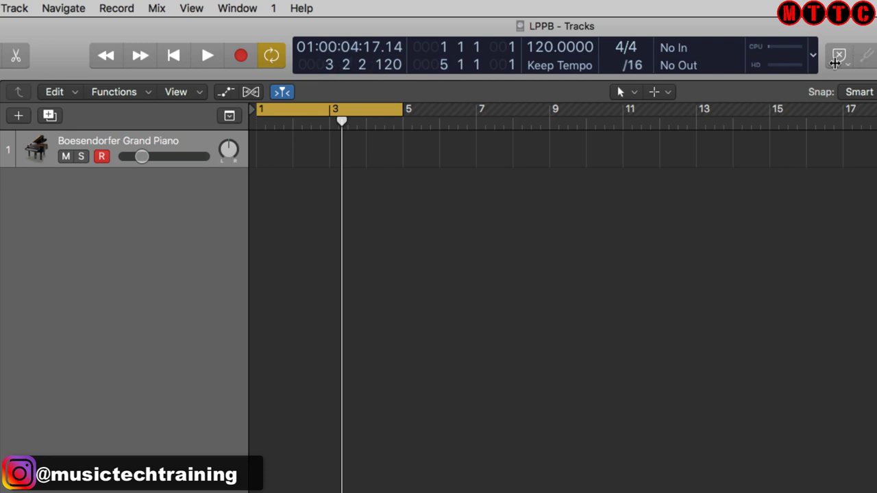
# Switch the control bar display to Beats & Project and back to Custom.
pyautogui.click(813, 55)
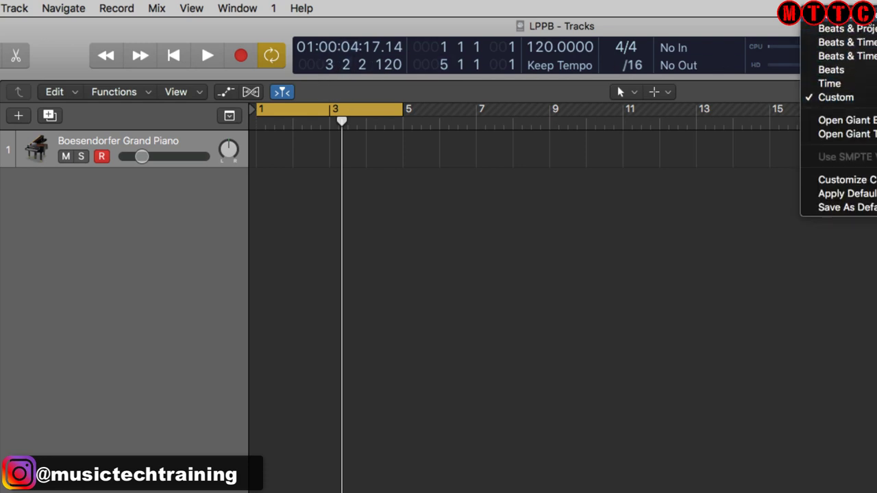
pyautogui.click(844, 28)
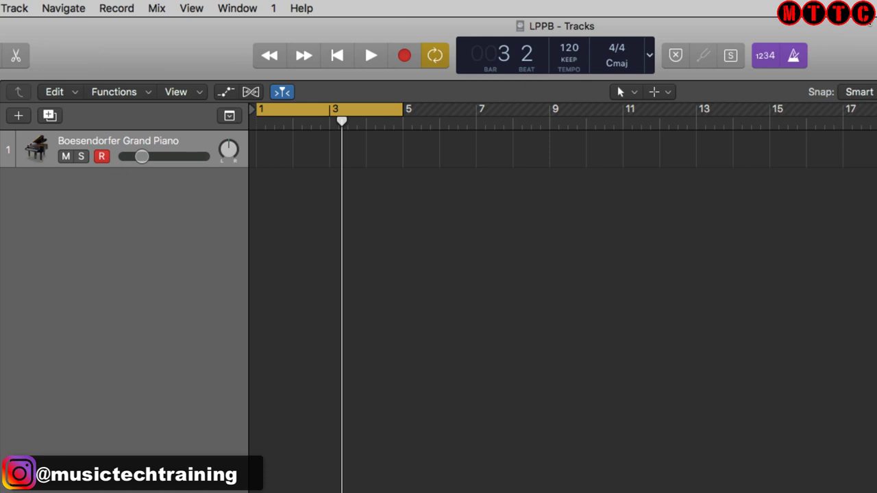
pyautogui.click(649, 60)
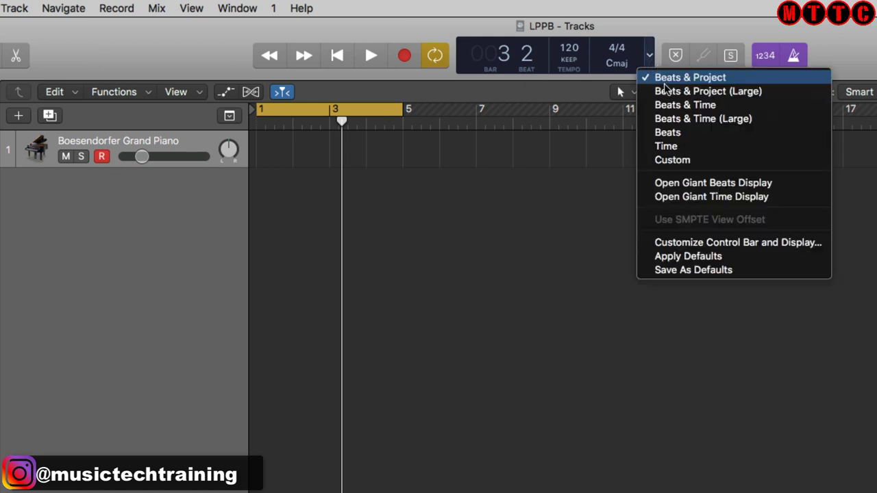
pyautogui.click(692, 161)
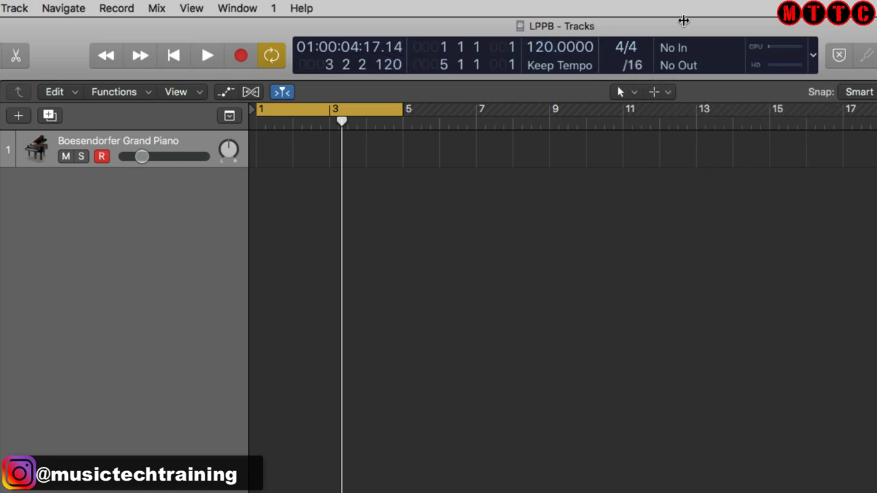
# Set the project tempo to 94 BPM.
pyautogui.doubleClick(542, 47)
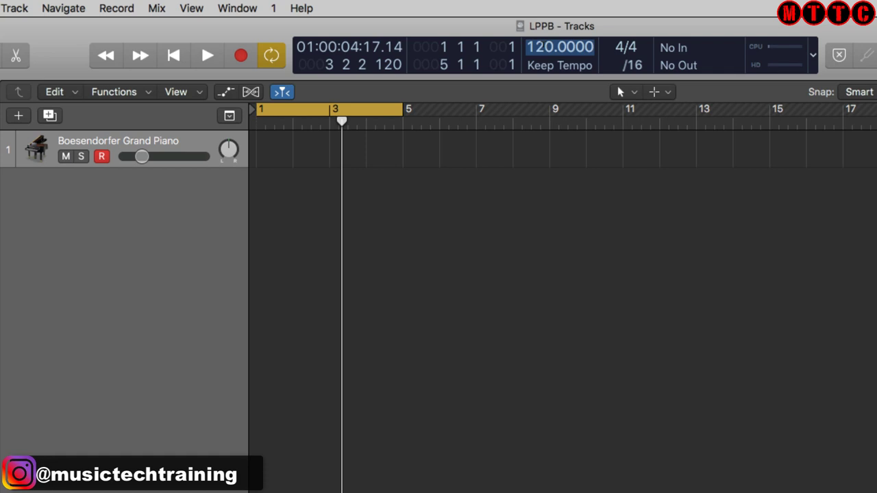
pyautogui.write('94')
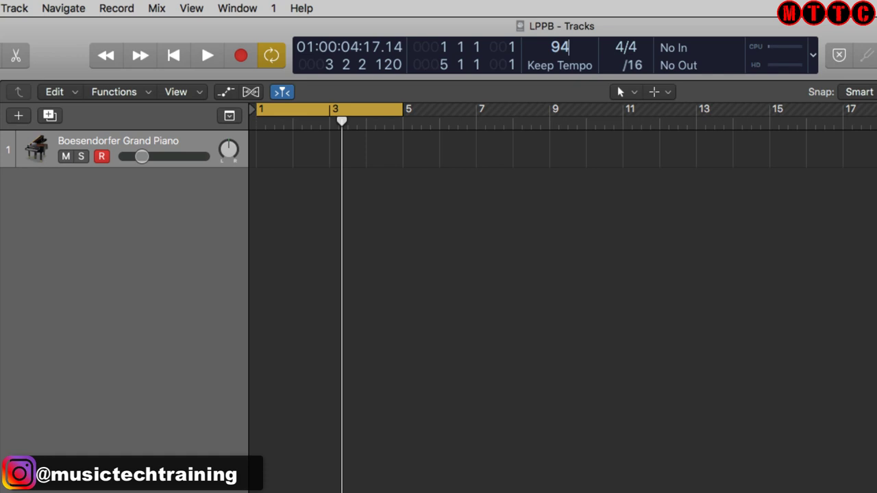
pyautogui.press('Return')
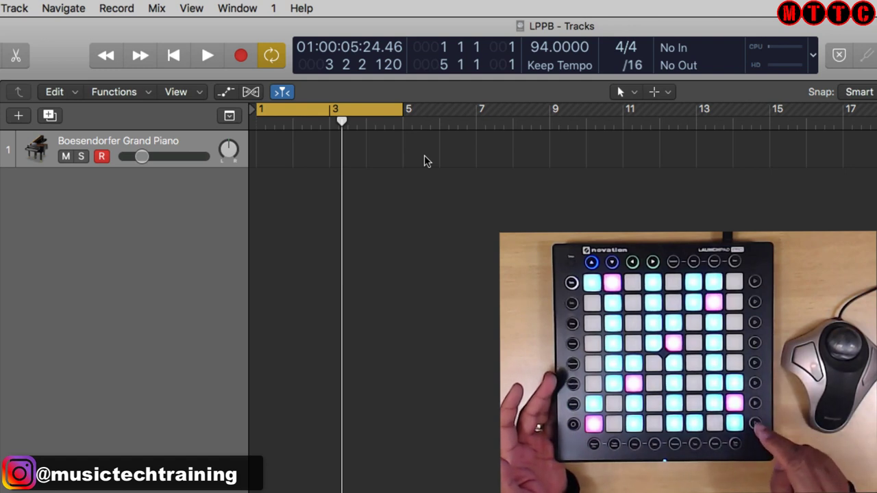
# Check transport control by playing and stopping the project, returning to the start and playing again.
pyautogui.press('space')
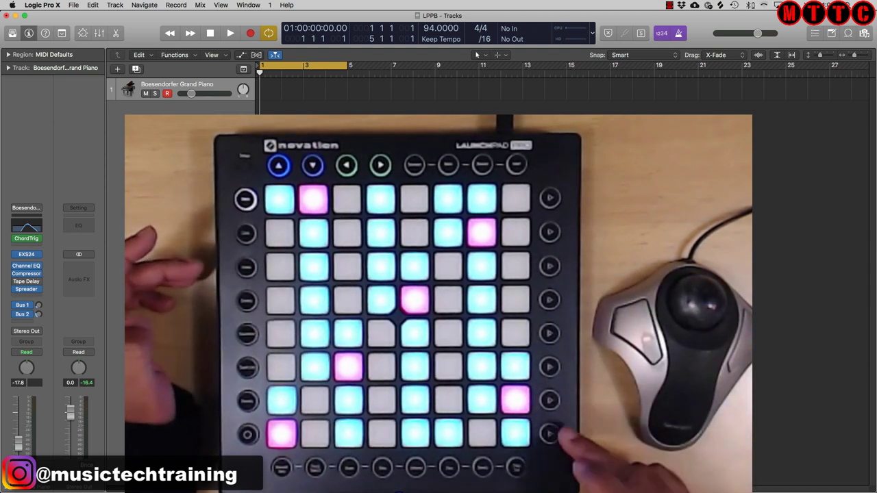
pyautogui.press('space')
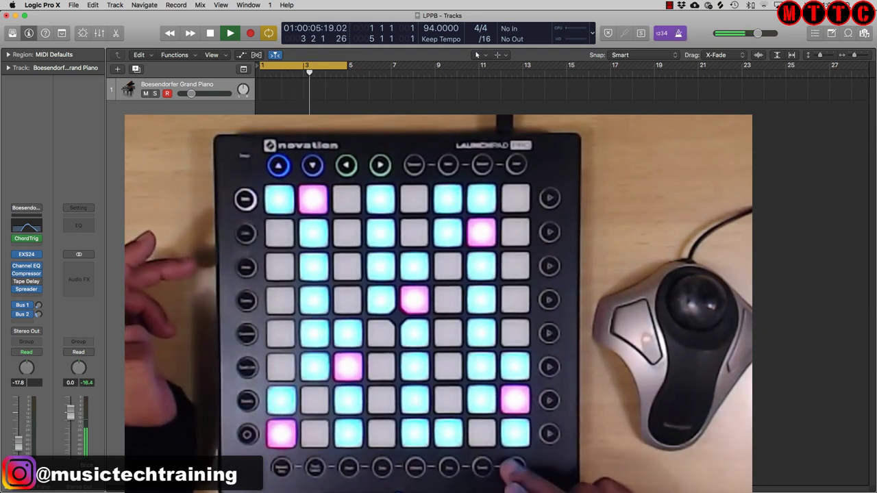
pyautogui.press('space')
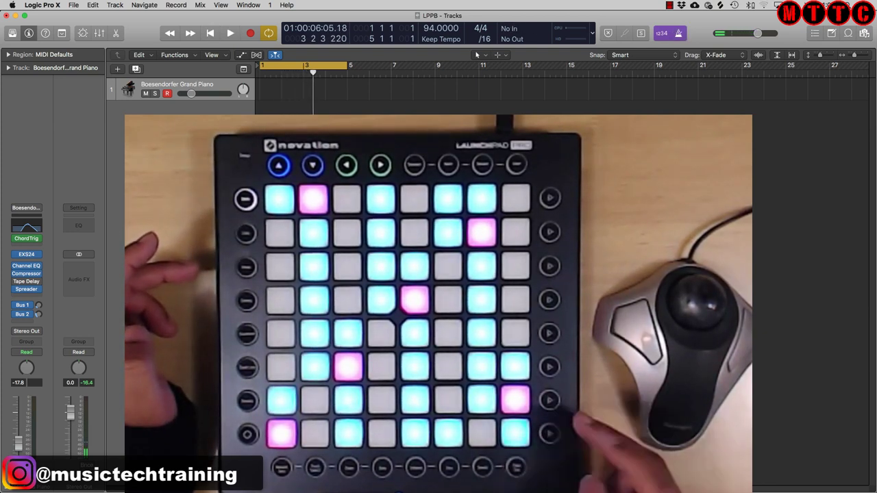
pyautogui.press('Return')
pyautogui.press('space')
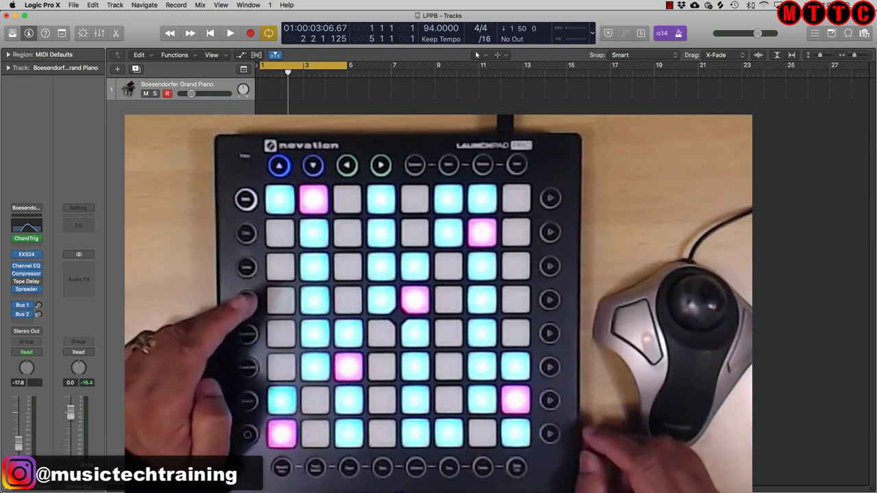
pyautogui.rightClick(269, 88)
pyautogui.click(305, 93)
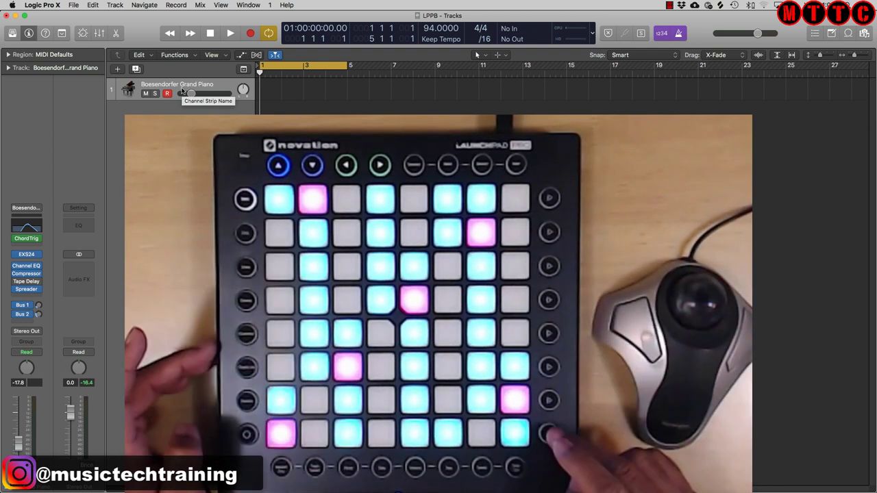
# Rehearse and record the piano part on the Boesendorfer Grand Piano track over the four-bar cycle, and view its notes in the Piano Roll.
pyautogui.press('space')
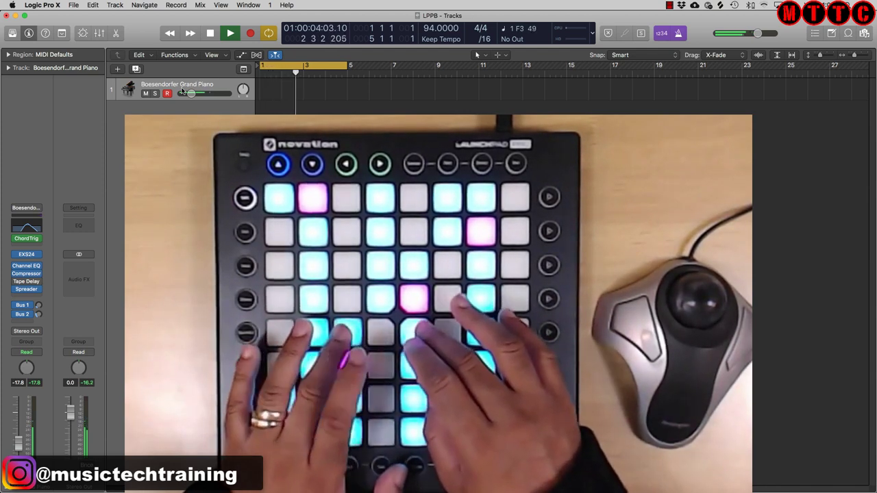
pyautogui.press('space')
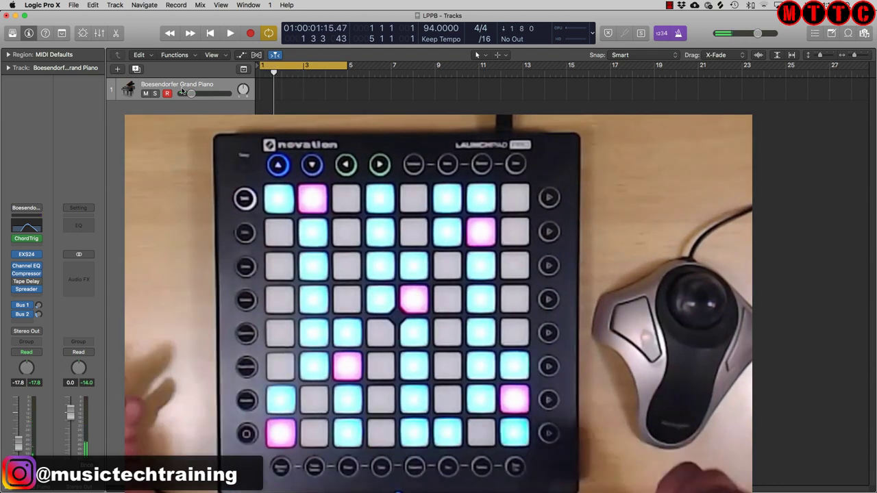
pyautogui.press('r')
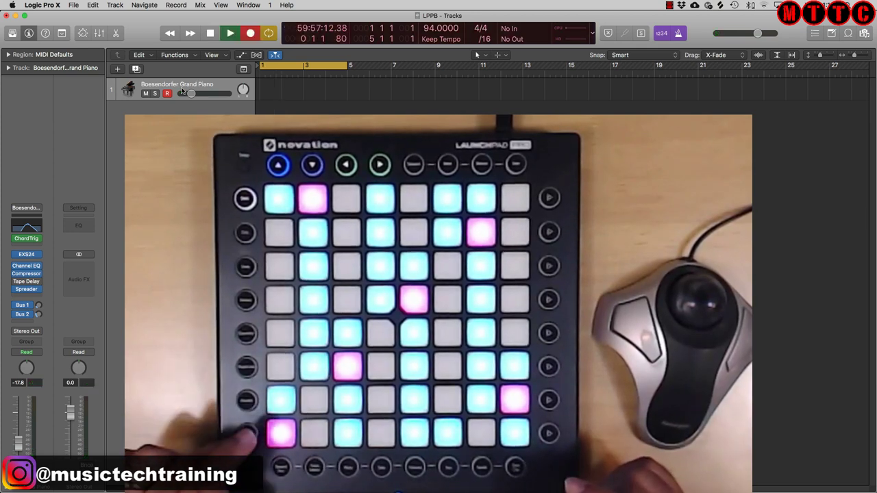
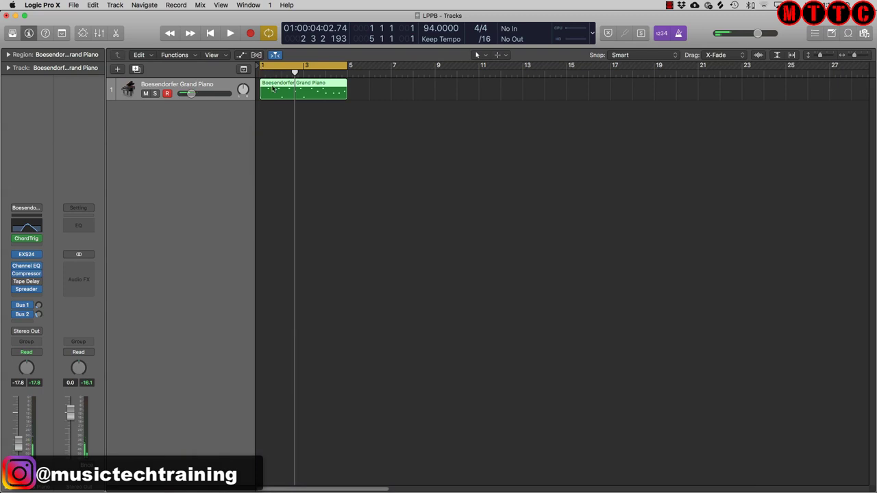
pyautogui.doubleClick(272, 87)
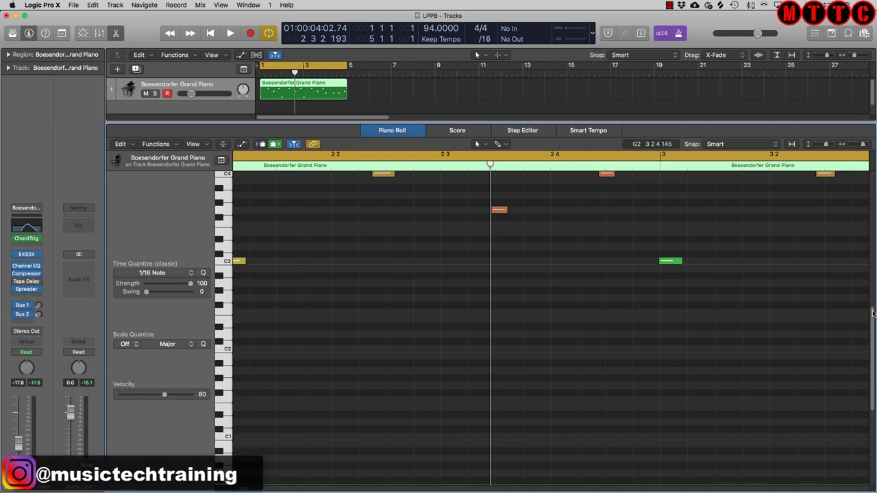
pyautogui.moveTo(872, 313); pyautogui.dragTo(857, 267)
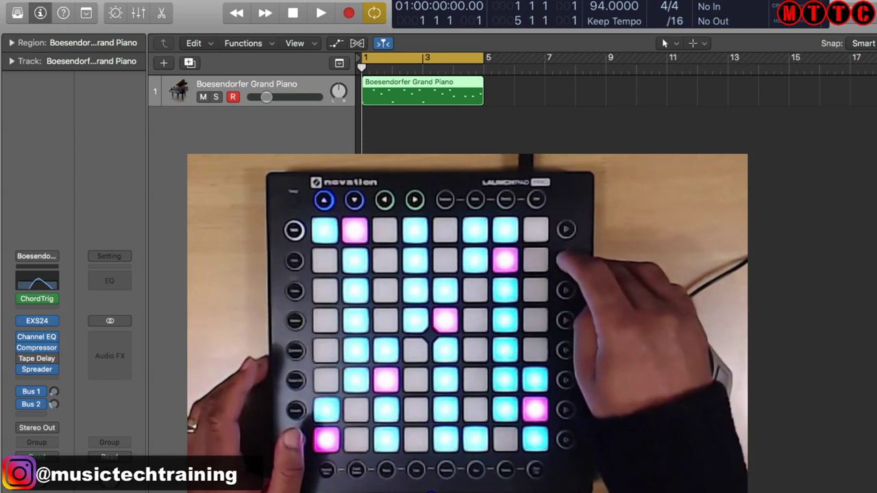
# Add a Flute software instrument track, rehearse against the piano and record a flute part over the four-bar cycle.
pyautogui.press('alt+super+s')
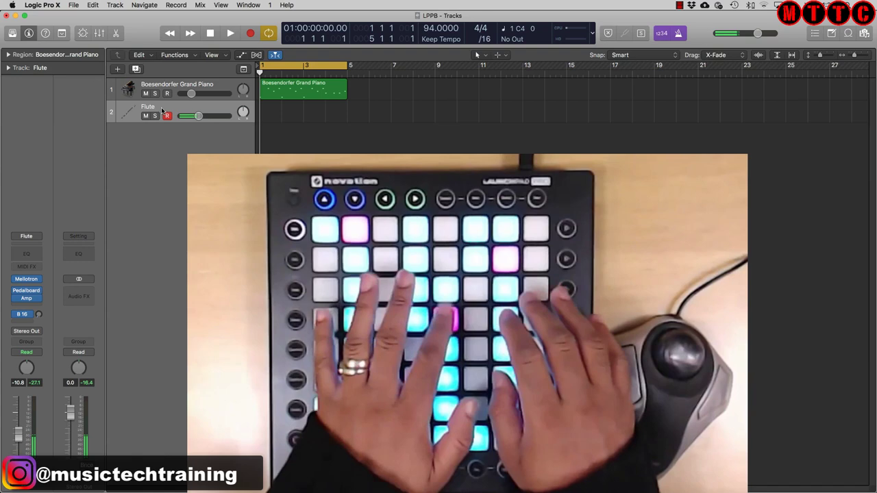
pyautogui.press('space')
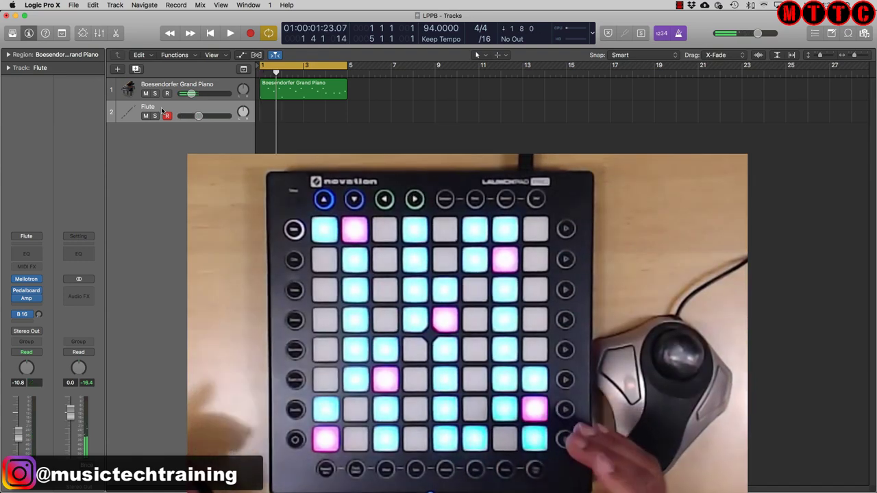
pyautogui.press('r')
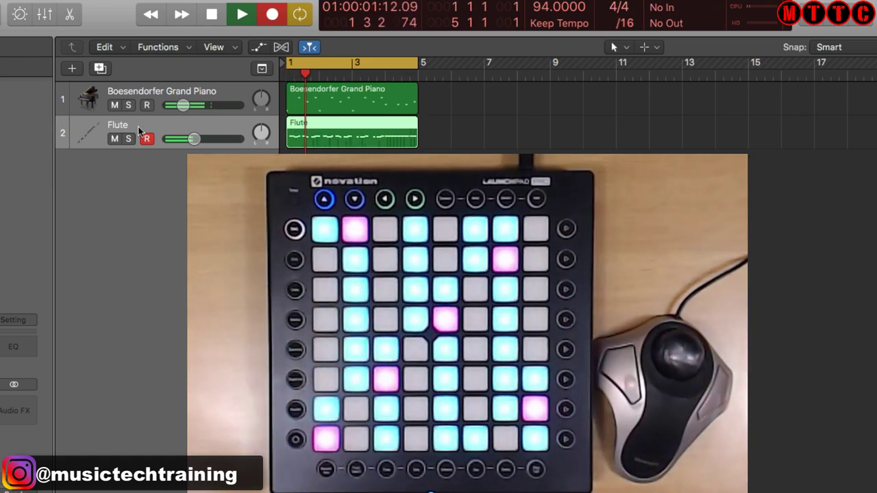
pyautogui.press('space')
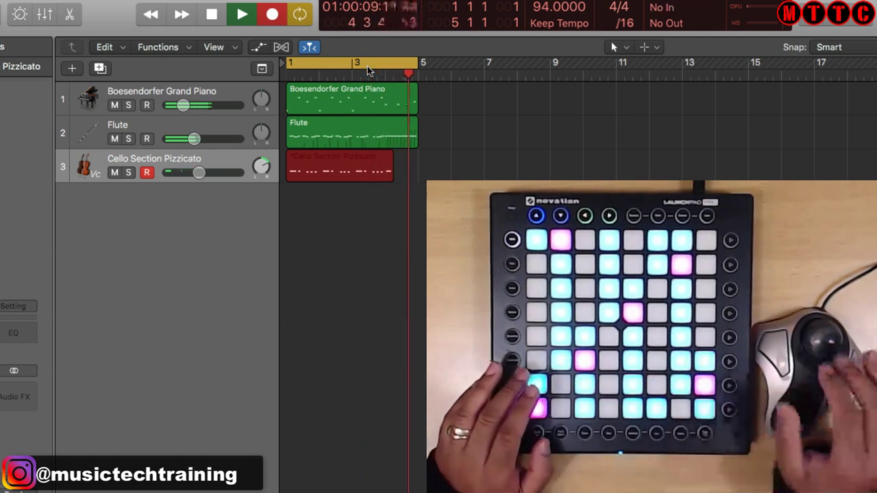
# Finish recording the Cello Section Pizzicato part and examine its notes in the Piano Roll.
pyautogui.press('space')
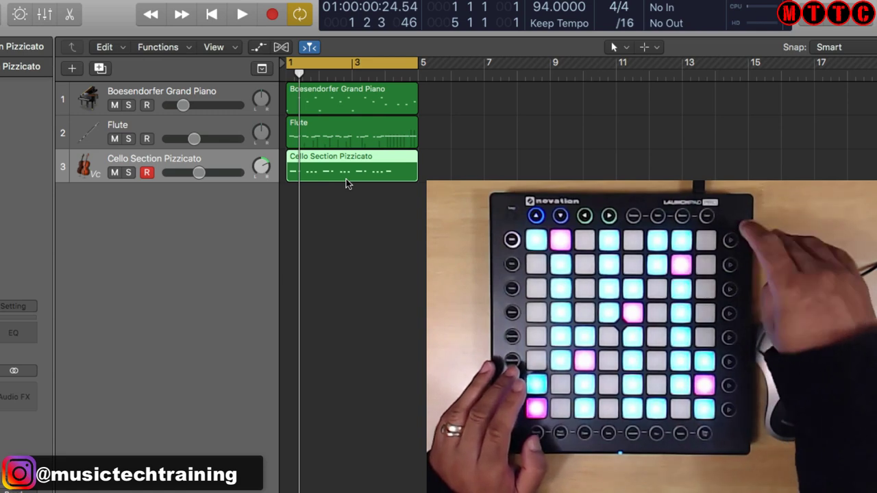
pyautogui.doubleClick(346, 179)
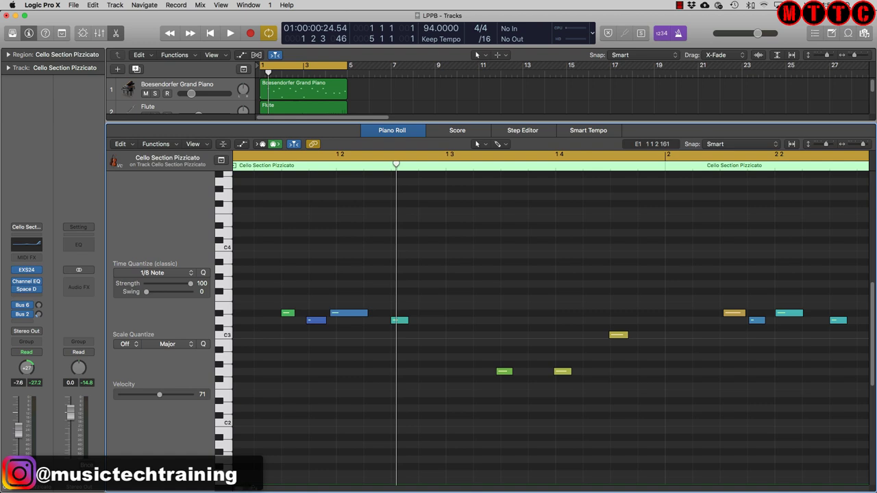
pyautogui.hscroll(15, 239, 489)
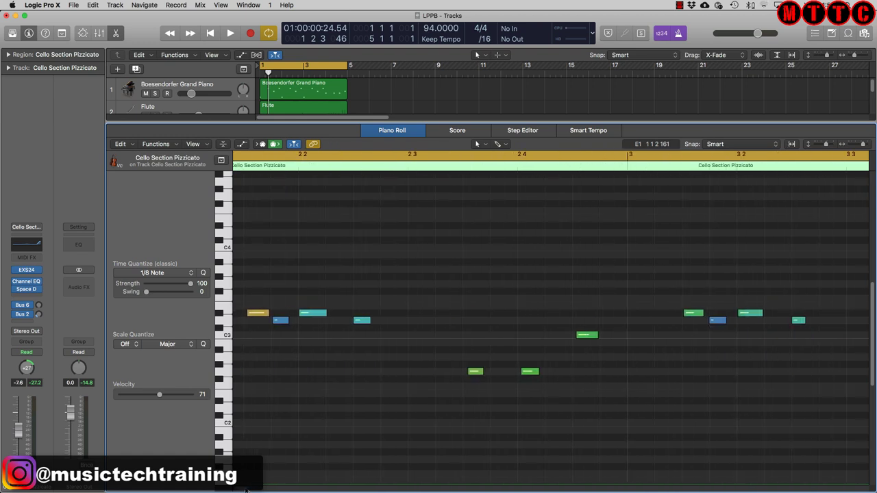
pyautogui.hscroll(-15, 246, 489)
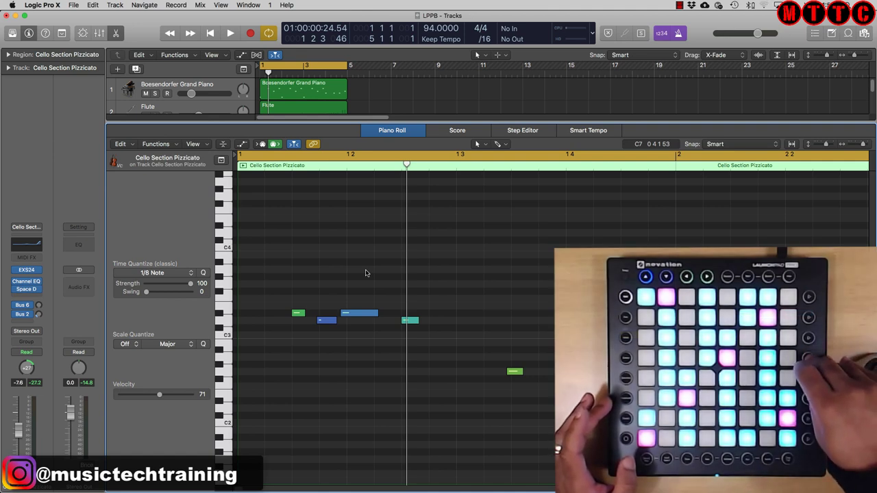
# Open the MIDI Transform window for the cello notes and look through its presets, keeping Fixed Velocity.
pyautogui.press('super+9')
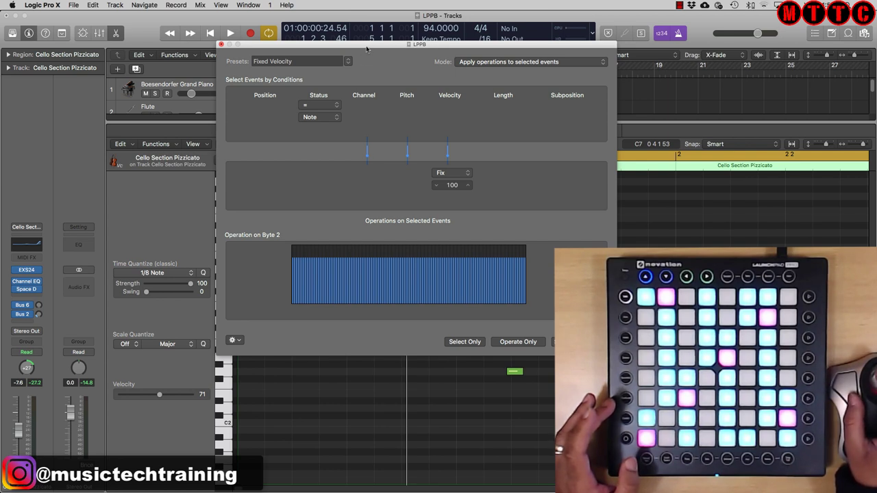
pyautogui.moveTo(361, 49); pyautogui.dragTo(363, 77)
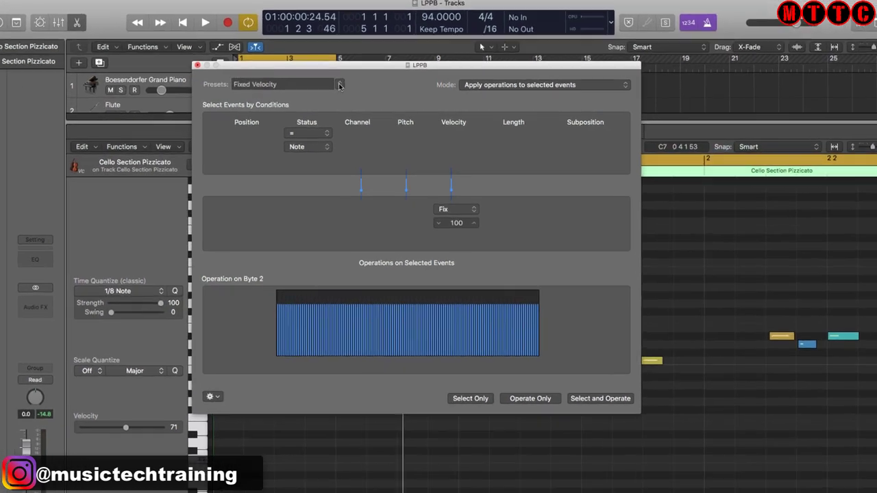
pyautogui.click(341, 89)
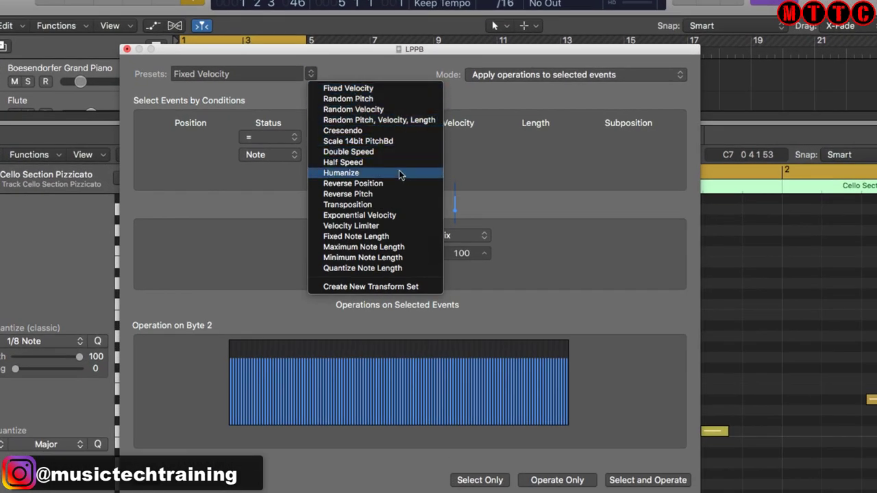
pyautogui.click(231, 90)
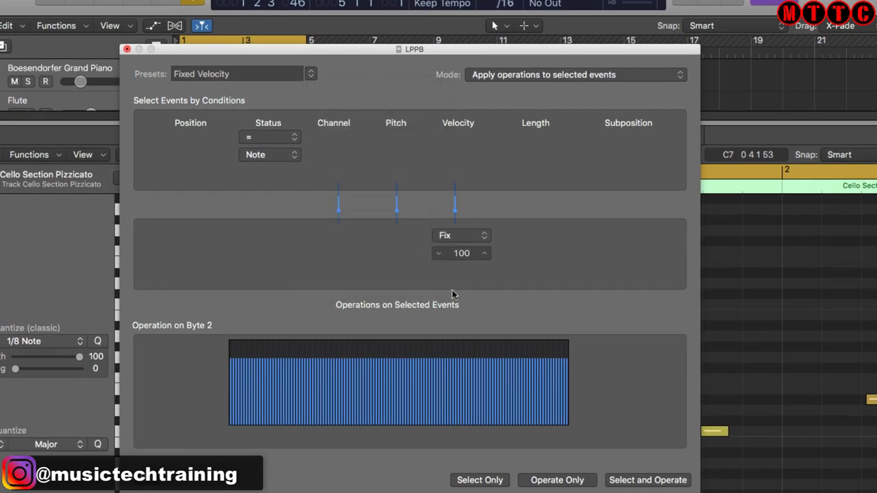
# Set the transform's velocity operation to Min with a value of 52, and select and operate on the cello notes.
pyautogui.click(456, 240)
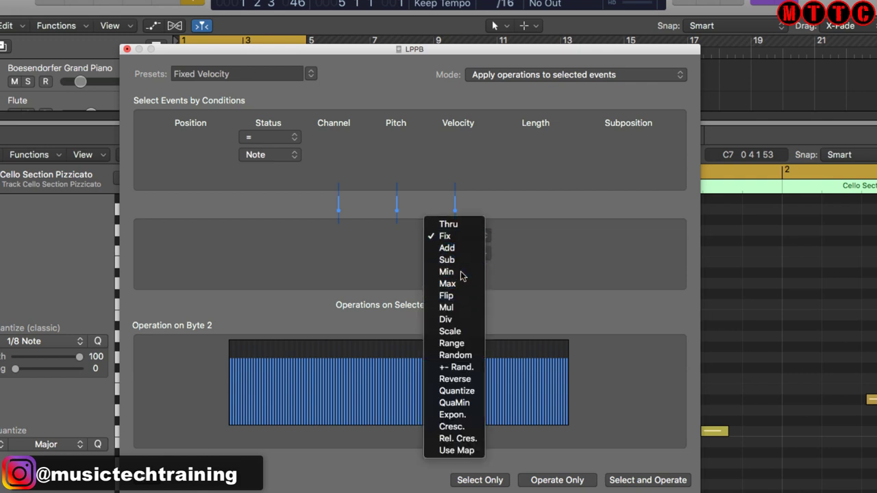
pyautogui.click(460, 272)
pyautogui.moveTo(461, 253); pyautogui.dragTo(461, 233)
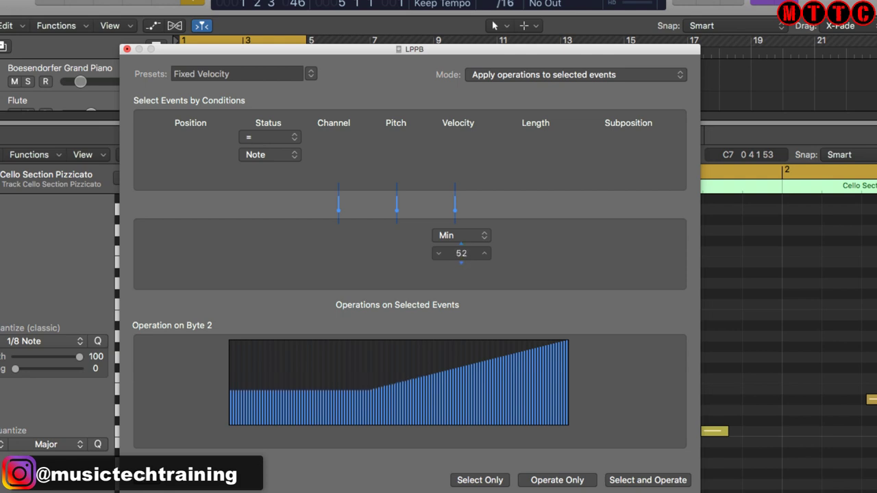
pyautogui.click(648, 480)
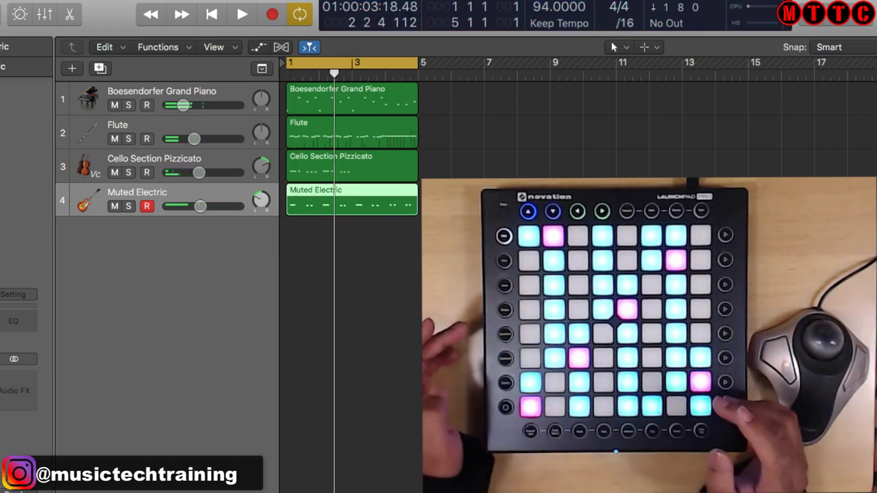
# Review the Cello Section Pizzicato and Muted Electric tracks, stop playback and save the project.
pyautogui.click(149, 162)
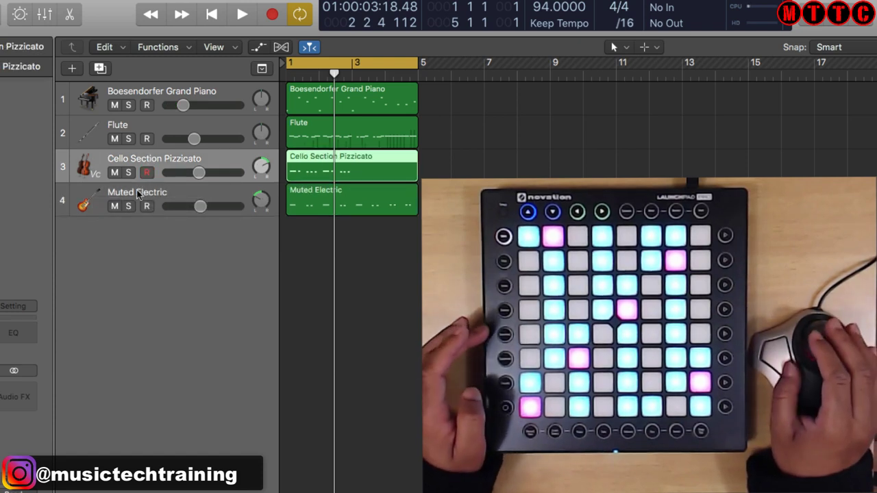
pyautogui.click(137, 194)
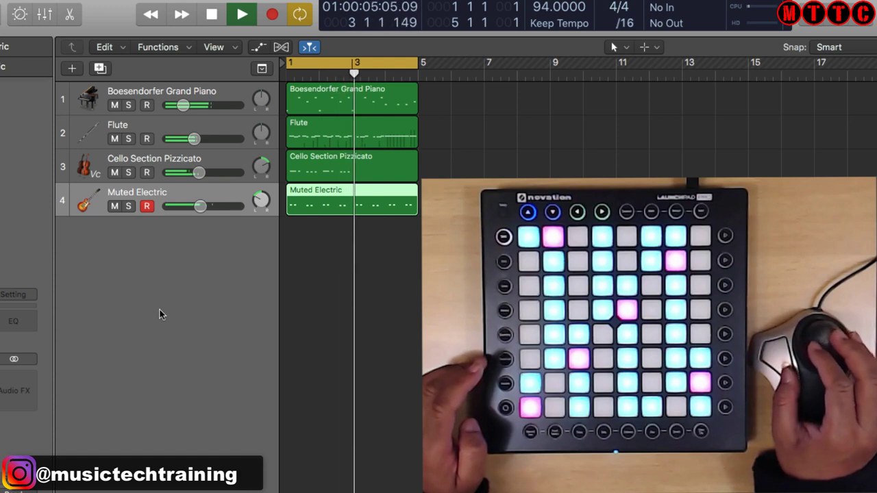
pyautogui.click(212, 17)
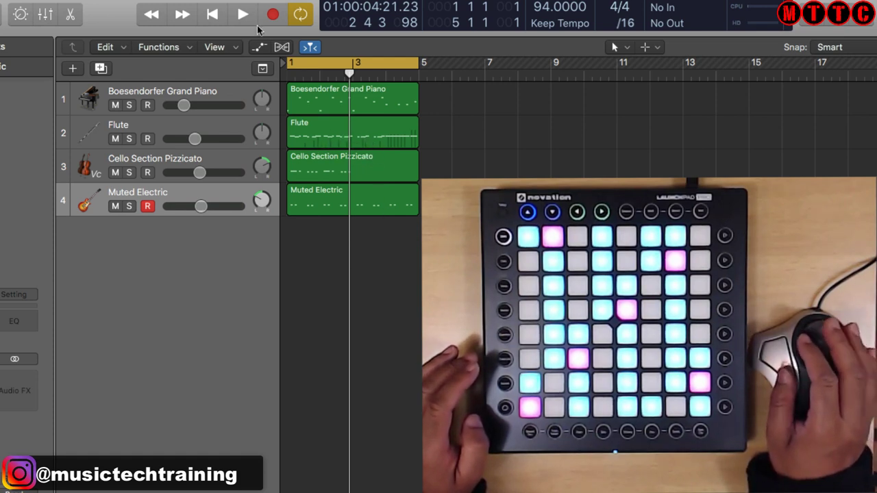
pyautogui.click(20, 0)
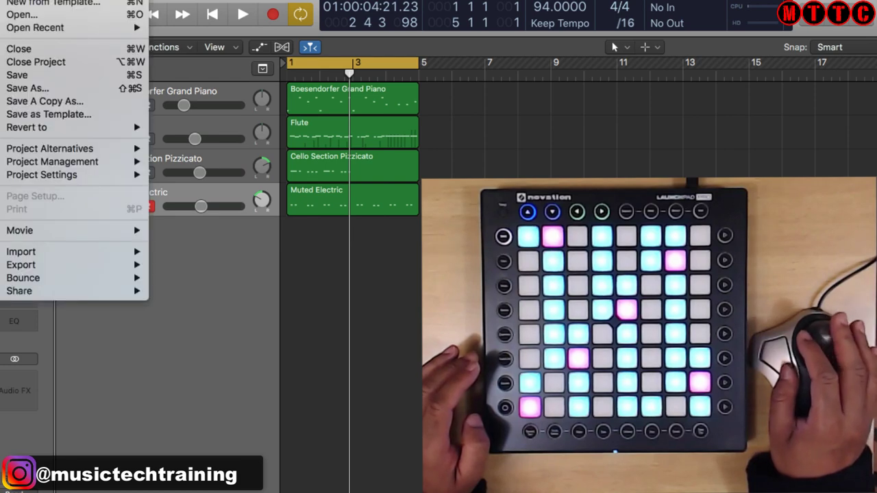
pyautogui.click(34, 75)
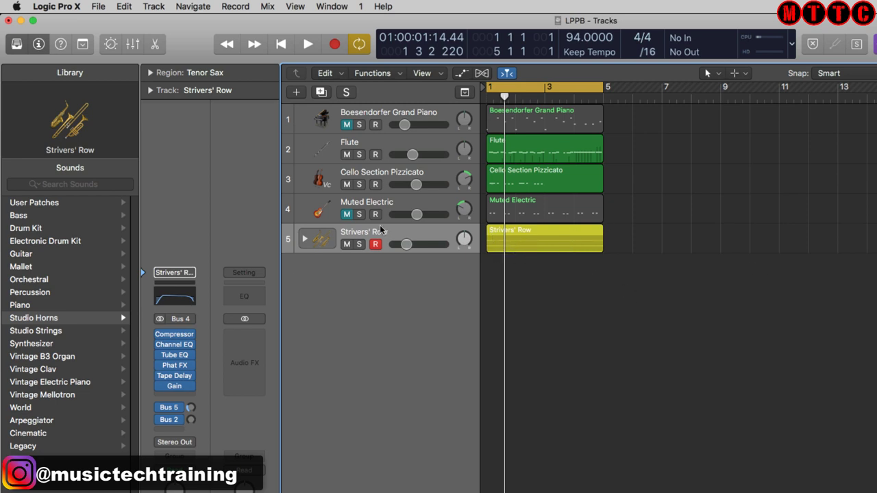
# Locate the Strivers' Row patch under Studio Horns, 3-Piece Section, in the Library and expand its track stack.
pyautogui.click(354, 236)
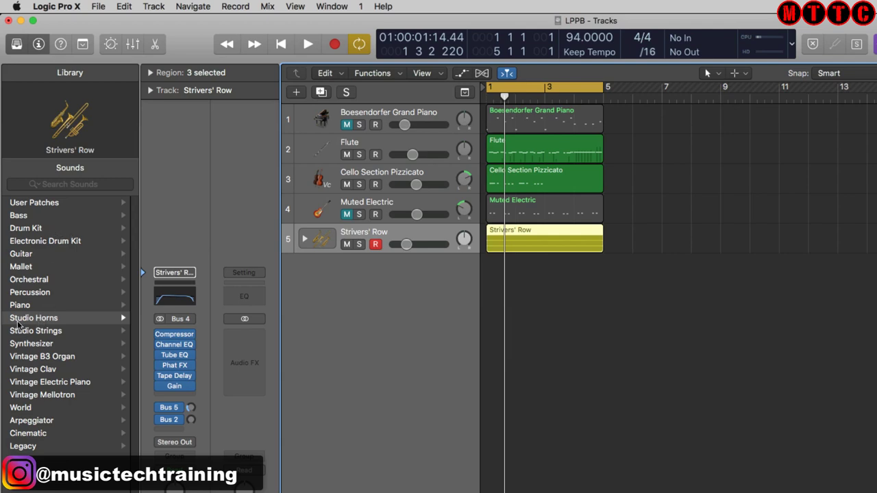
pyautogui.click(61, 318)
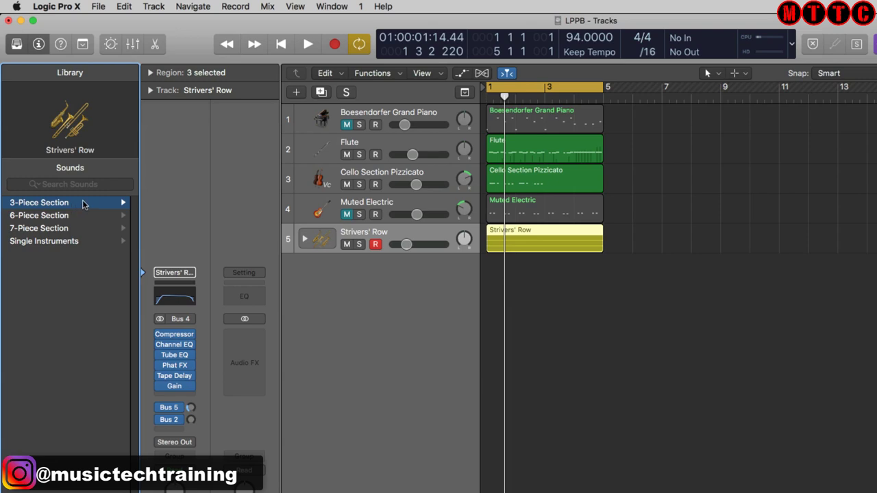
pyautogui.click(83, 203)
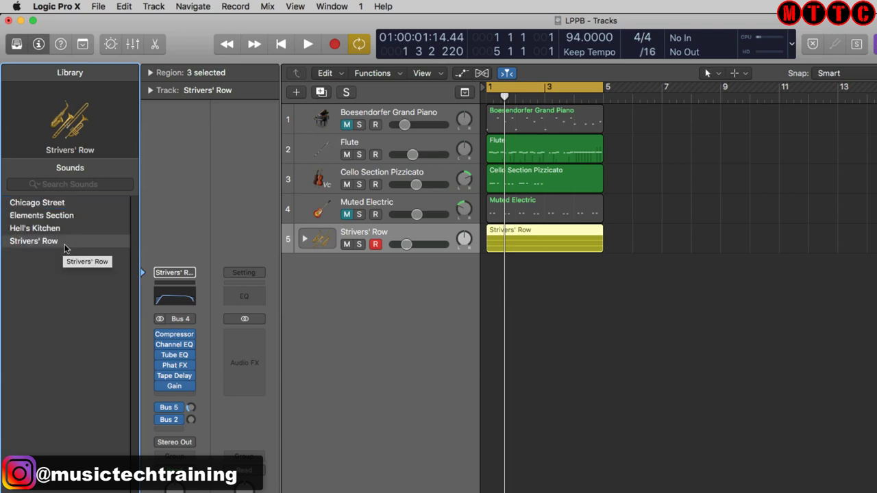
pyautogui.click(305, 239)
# Mute the Flute and Cello Section Pizzicato tracks and play the Strivers' Row horn parts on their own.
pyautogui.click(347, 155)
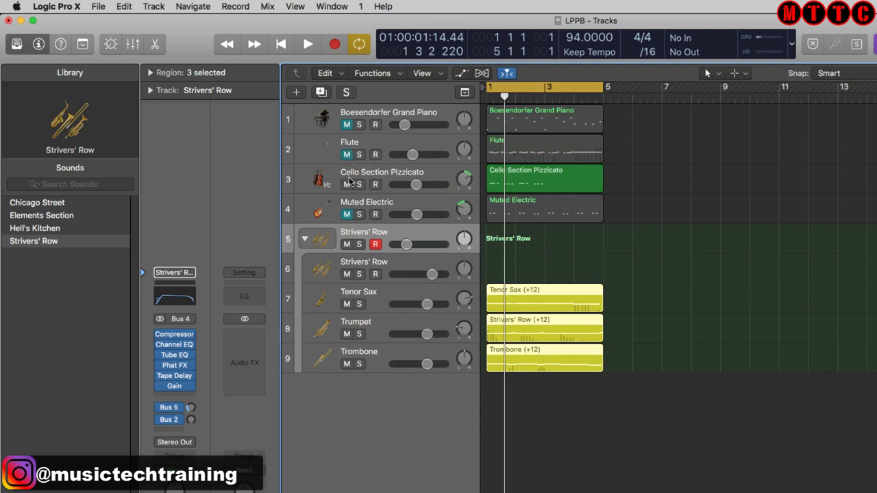
pyautogui.click(347, 184)
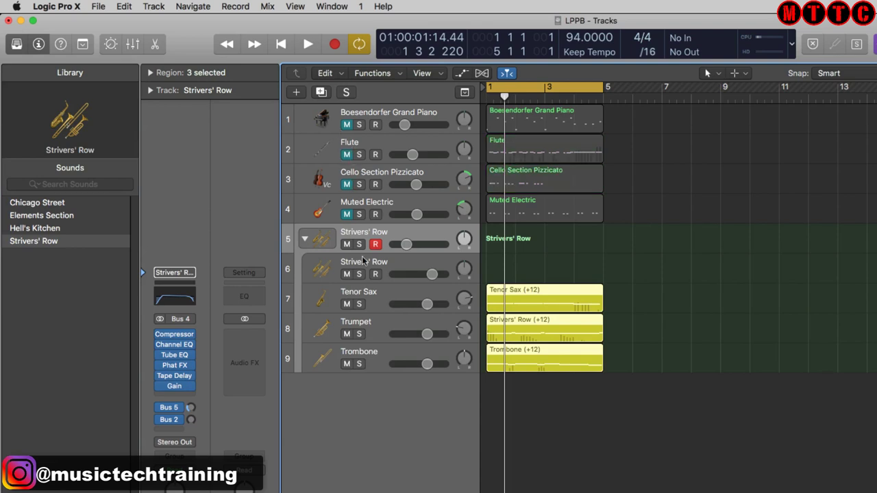
pyautogui.press('space')
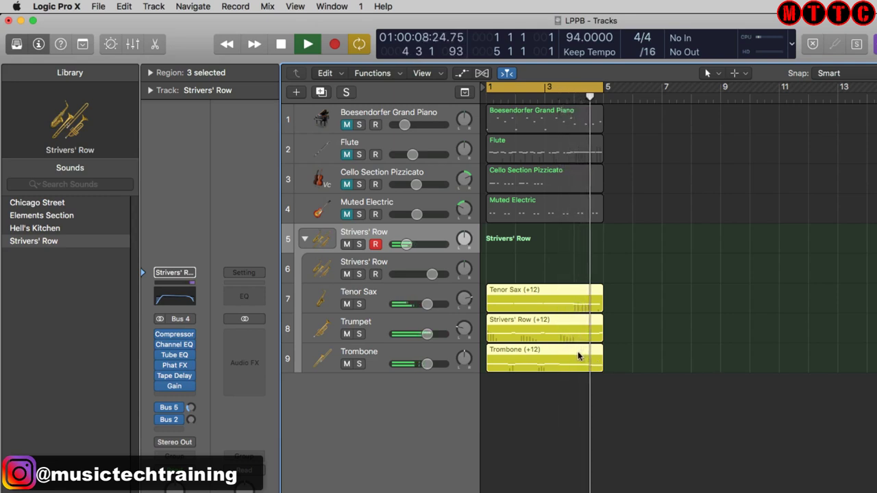
# Unmute the Flute and Boesendorfer Grand Piano tracks during playback to hear them with the horns.
pyautogui.click(347, 155)
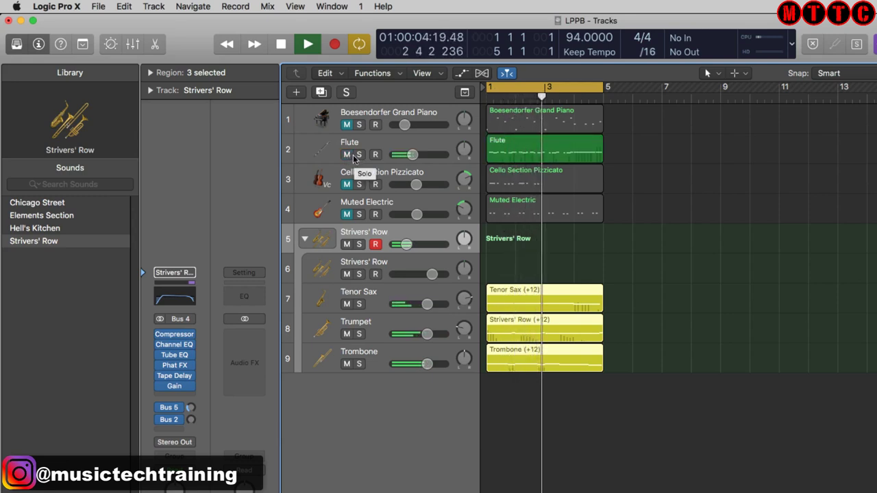
pyautogui.click(339, 130)
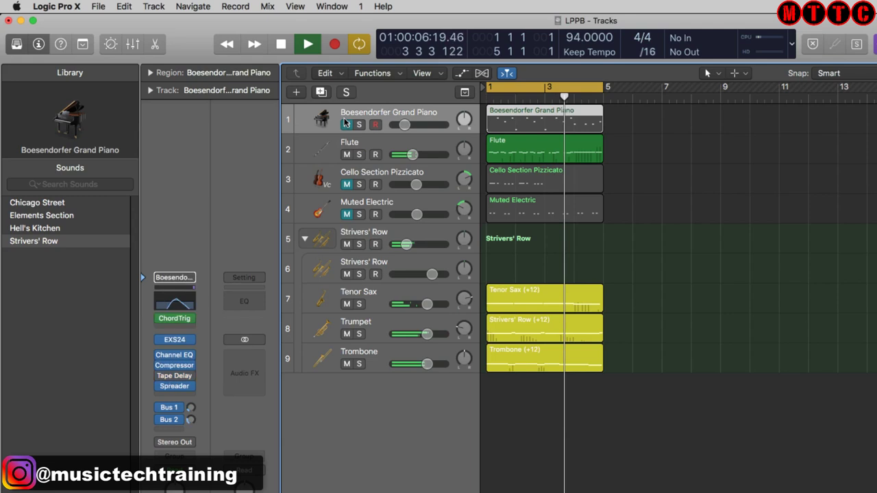
pyautogui.click(347, 124)
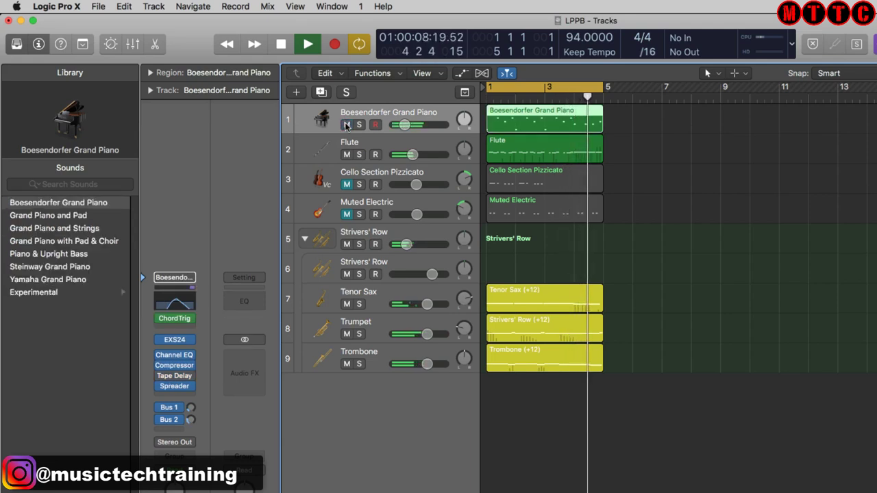
# Unmute the Cello Section Pizzicato and Muted Electric tracks during playback to hear all the parts together.
pyautogui.click(347, 184)
pyautogui.click(347, 214)
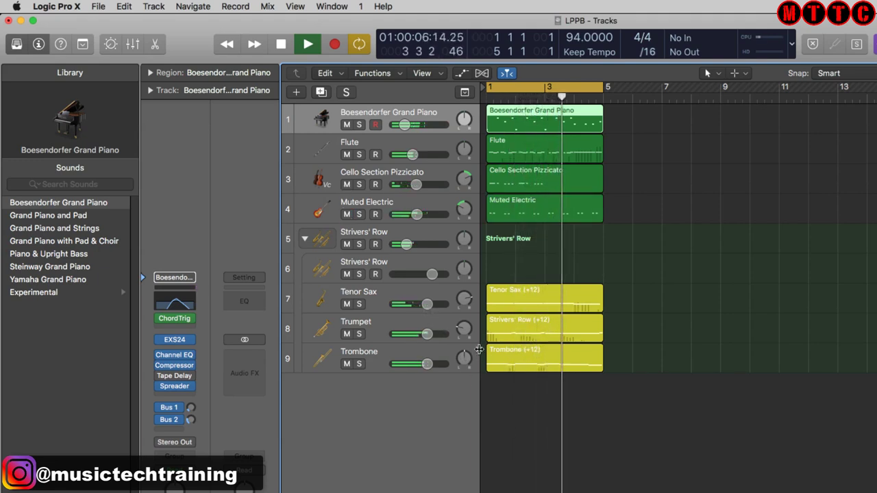
pyautogui.click(382, 206)
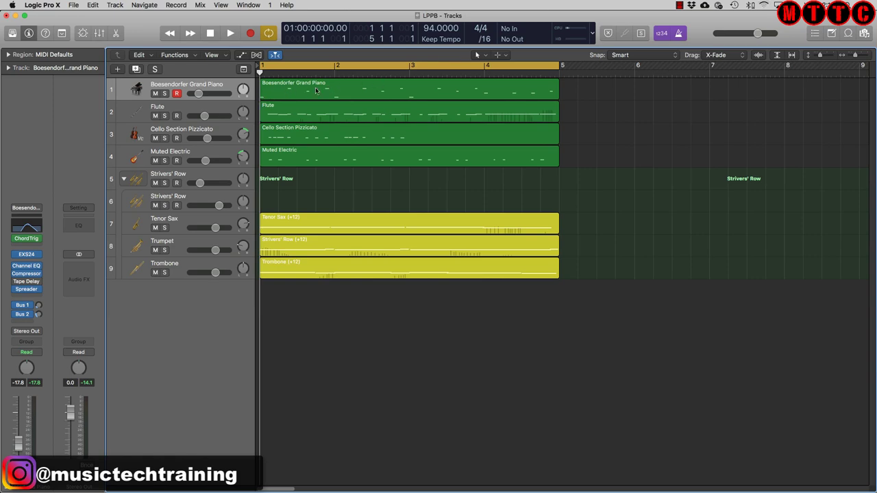
# Solo the Boesendorfer Grand Piano track, play it briefly, select its region and stop playback.
pyautogui.click(165, 94)
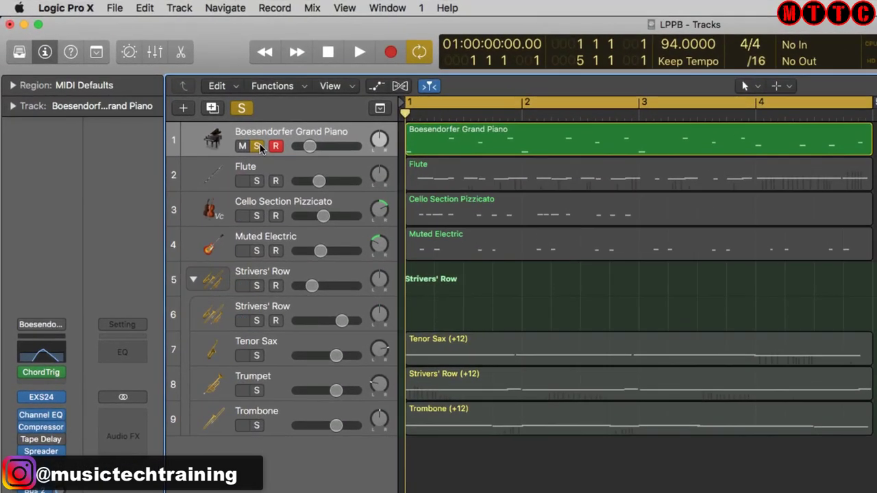
pyautogui.press('space')
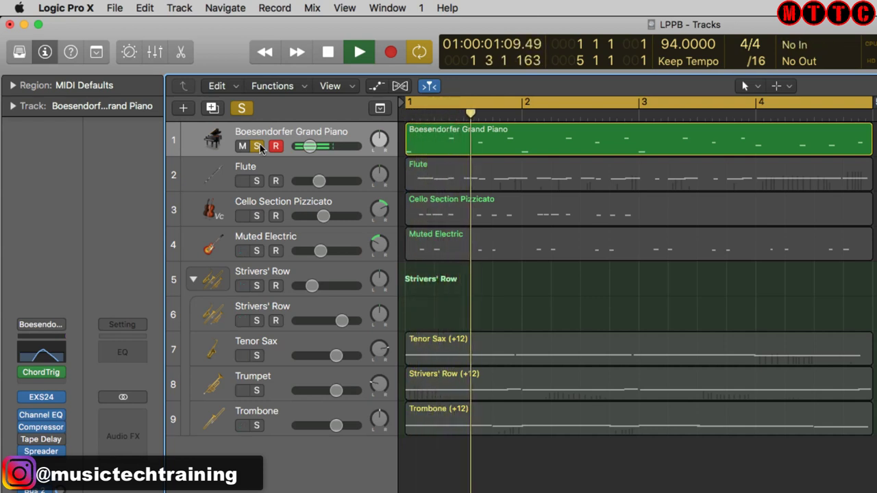
pyautogui.click(650, 150)
pyautogui.press('space')
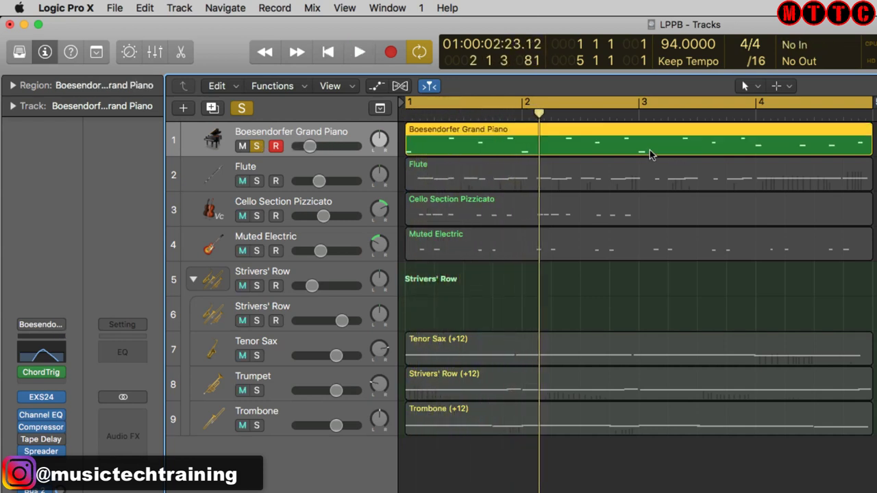
# Bounce the Boesendorfer Grand Piano region in place to a new track, muting the source and bypassing effect plug-ins.
pyautogui.rightClick(517, 142)
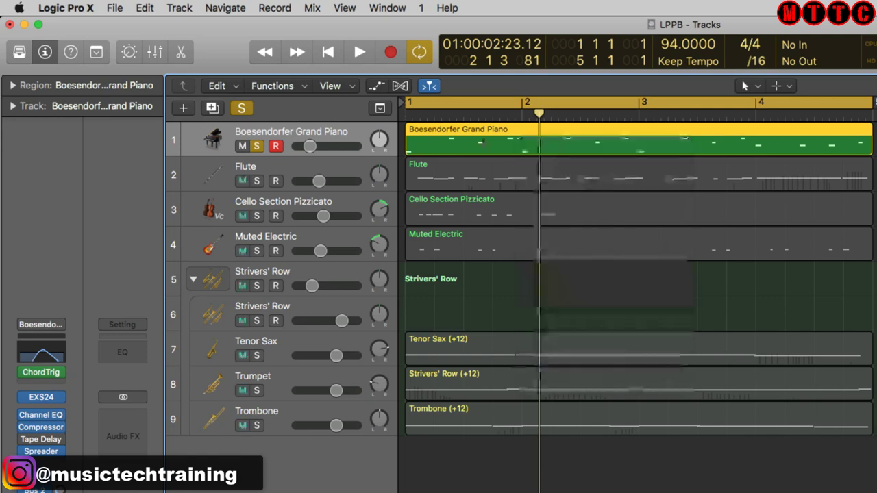
pyautogui.rightClick(481, 137)
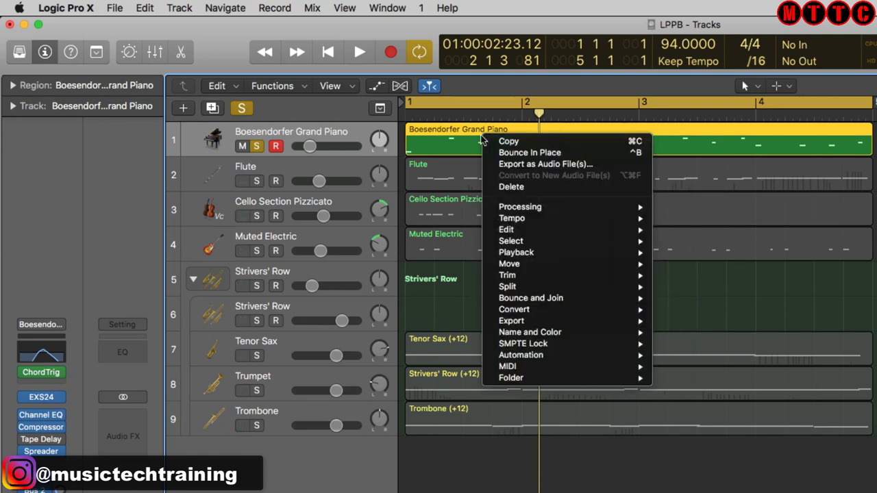
pyautogui.click(542, 153)
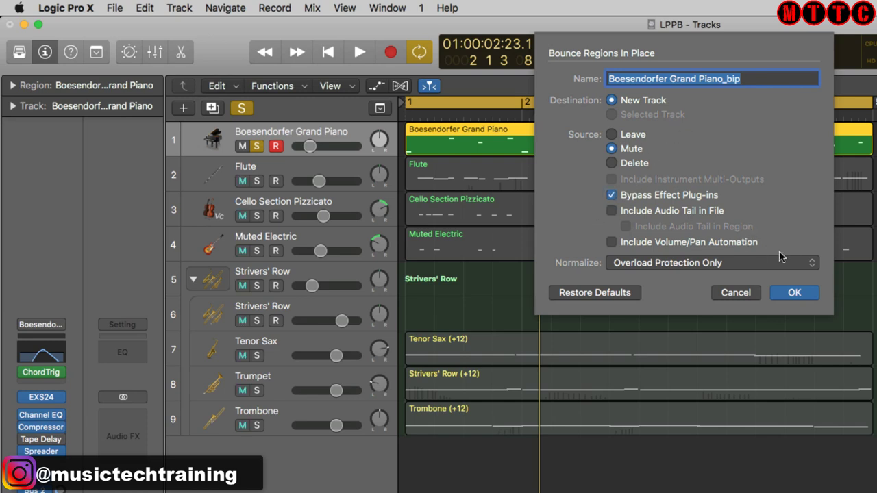
pyautogui.click(794, 293)
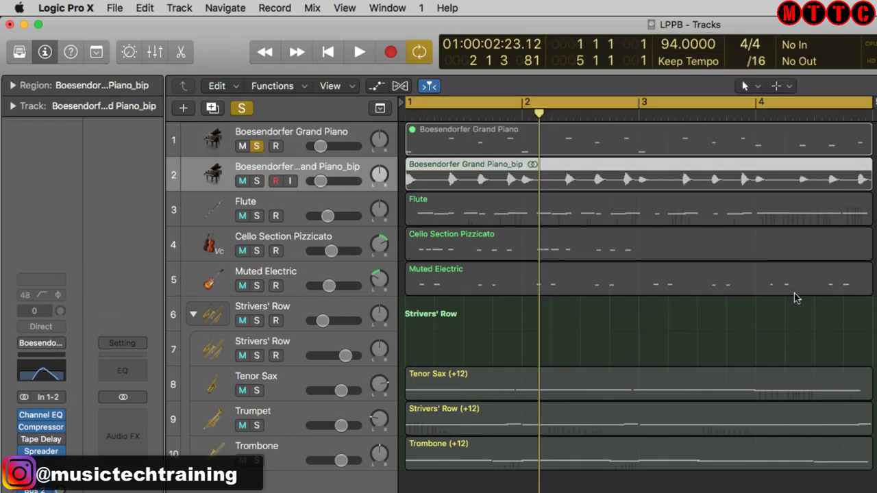
# Solo the bounced Boesendorfer Grand Piano_bip track and remove the solo from the original piano track.
pyautogui.click(244, 181)
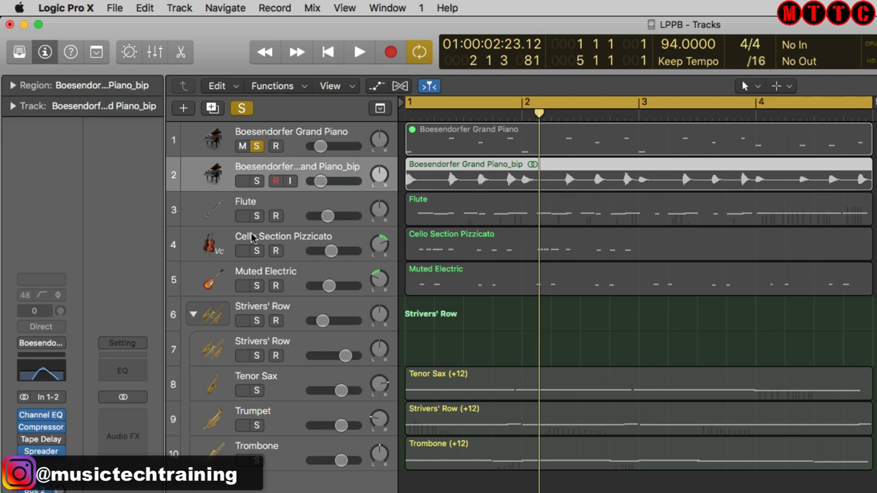
pyautogui.click(258, 182)
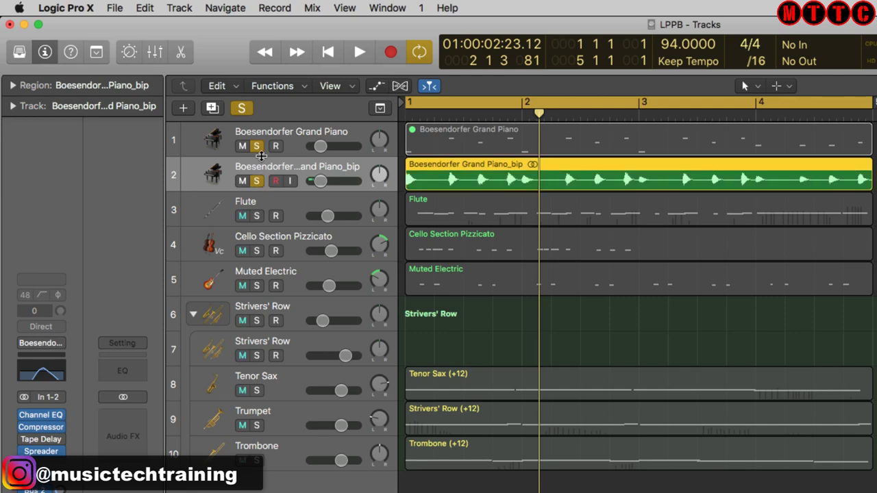
pyautogui.click(259, 146)
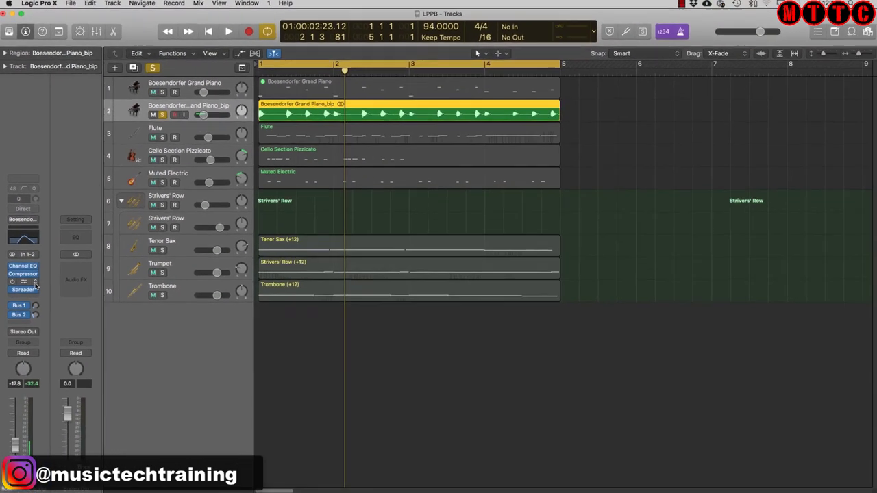
# Replace the Tape Delay on the bounced piano track with Space Designer, stop the playback and close the plug-in window.
pyautogui.click(60, 451)
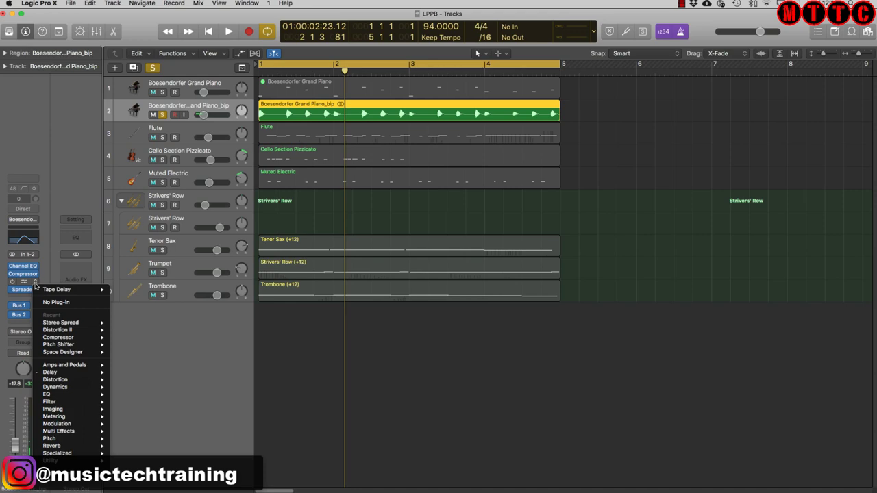
pyautogui.moveTo(63, 351)
pyautogui.click(125, 352)
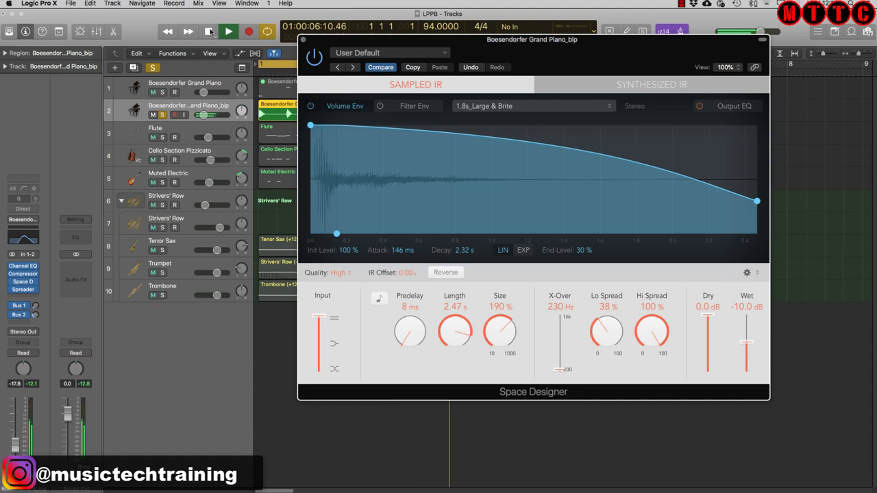
pyautogui.click(209, 31)
pyautogui.click(303, 41)
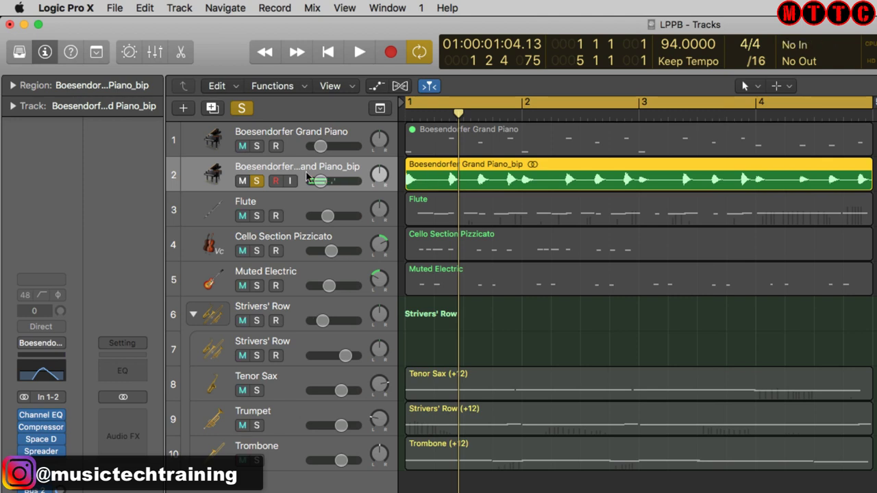
# Bounce the Boesendorfer Grand Piano_bip region in place to a new track with its effects included and Normalize on Overload Protection Only.
pyautogui.rightClick(489, 172)
pyautogui.click(525, 174)
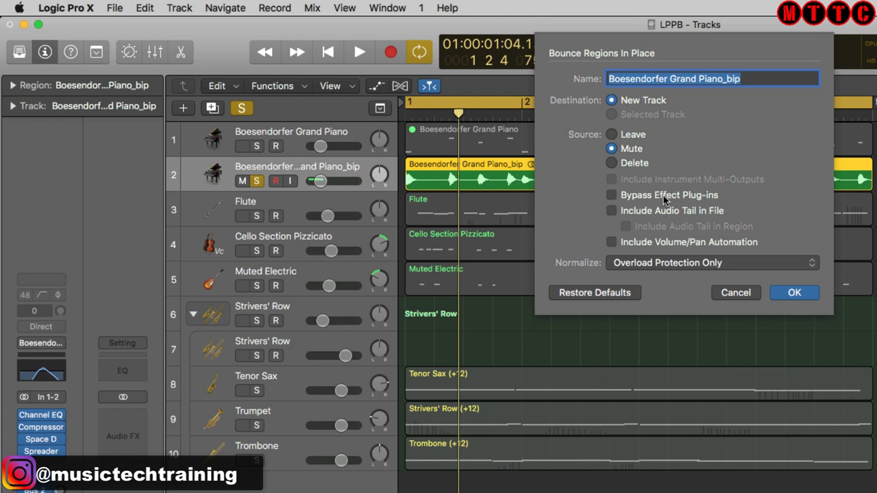
pyautogui.click(663, 264)
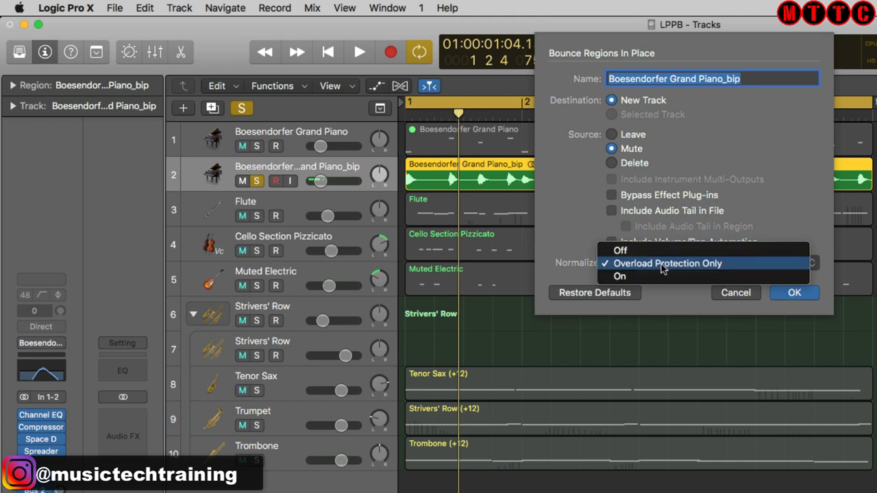
pyautogui.click(663, 264)
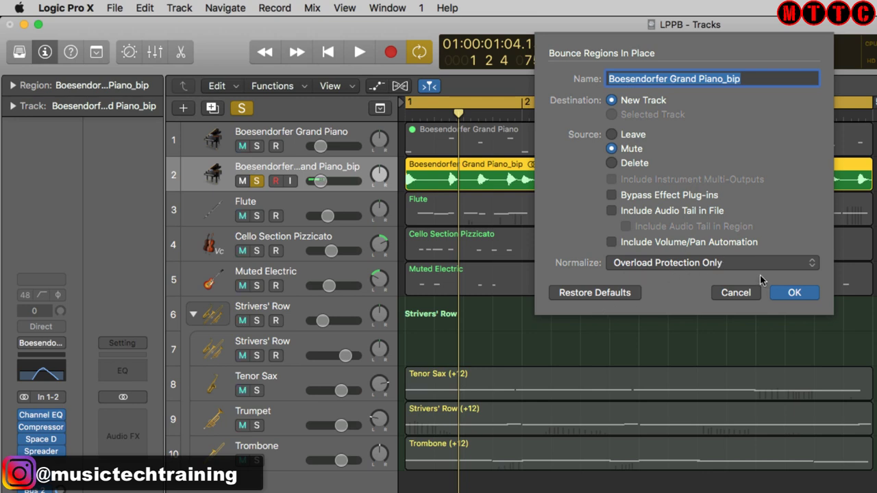
pyautogui.click(795, 294)
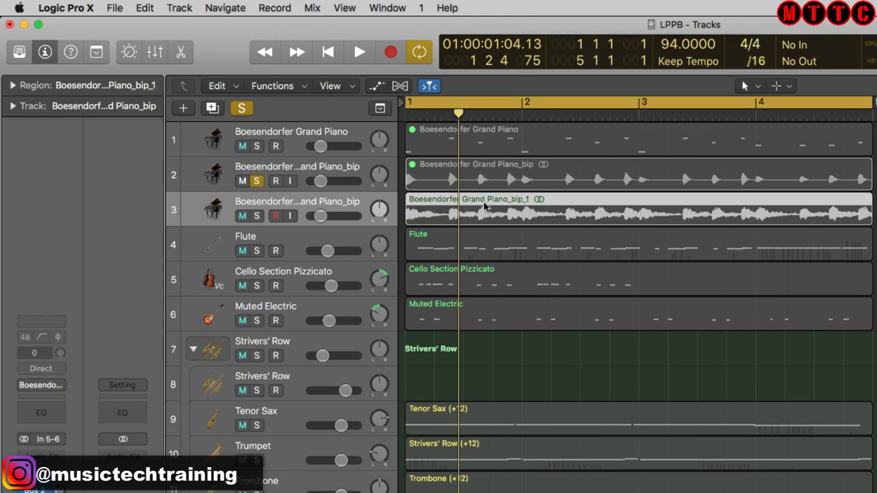
# Solo only the newly bounced Boesendorfer Grand Piano_bip_1 track, play back the reverb version and stop.
pyautogui.click(257, 216)
pyautogui.click(257, 180)
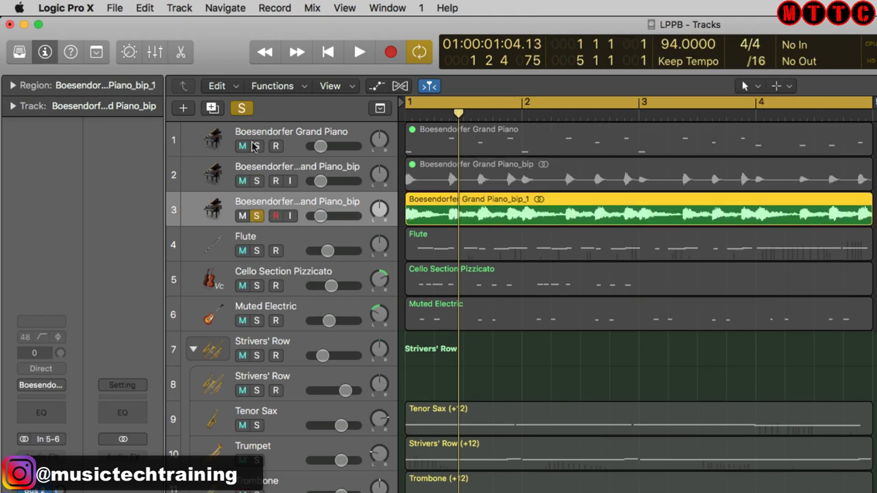
pyautogui.click(359, 53)
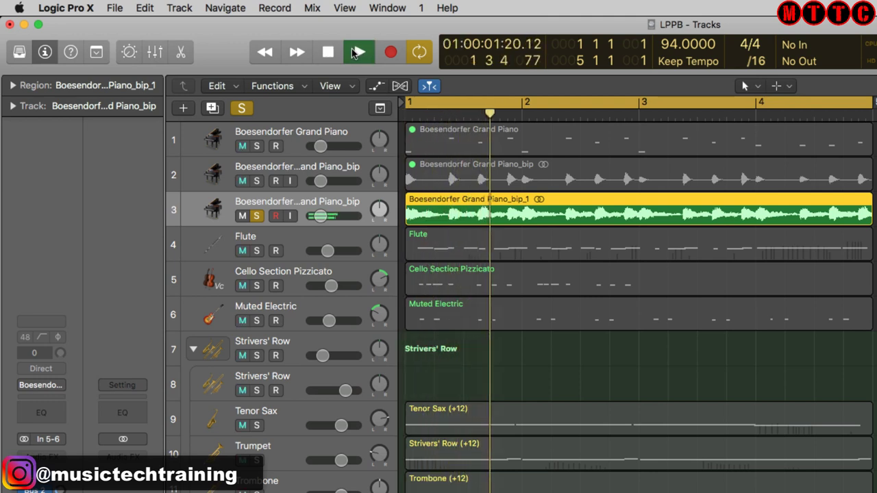
pyautogui.click(327, 54)
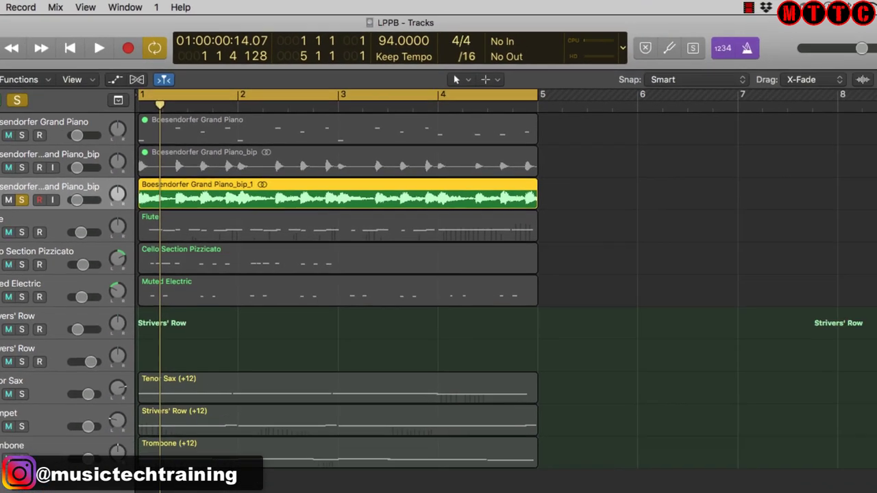
# Split the Boesendorfer Grand Piano_bip_1 region into four equal one-bar regions with the Scissors Tool, cutting at every bar line.
pyautogui.click(876, 86)
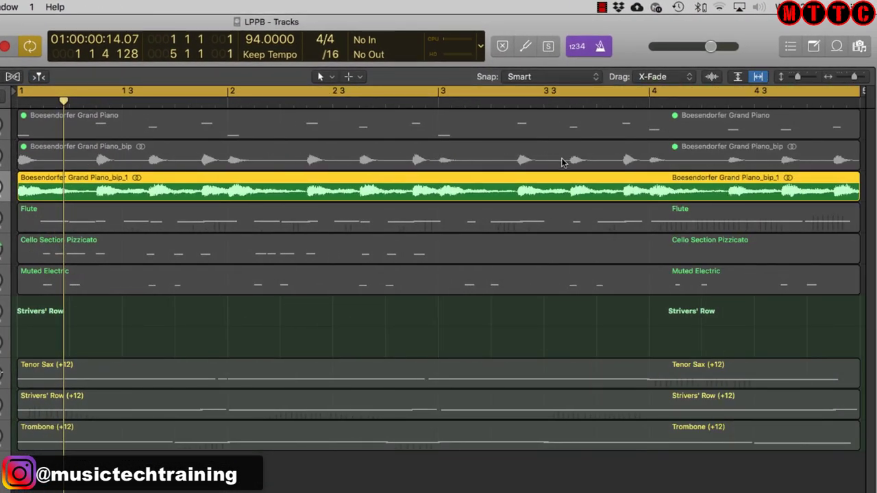
pyautogui.press('t')
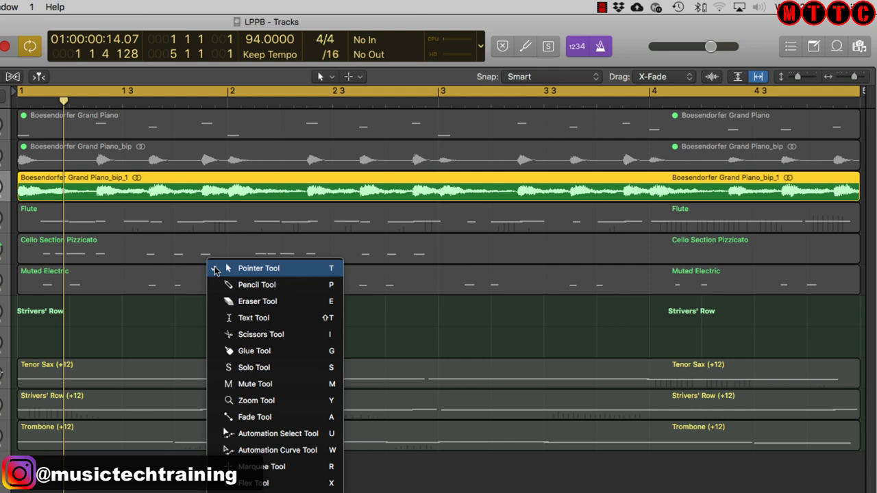
pyautogui.click(258, 337)
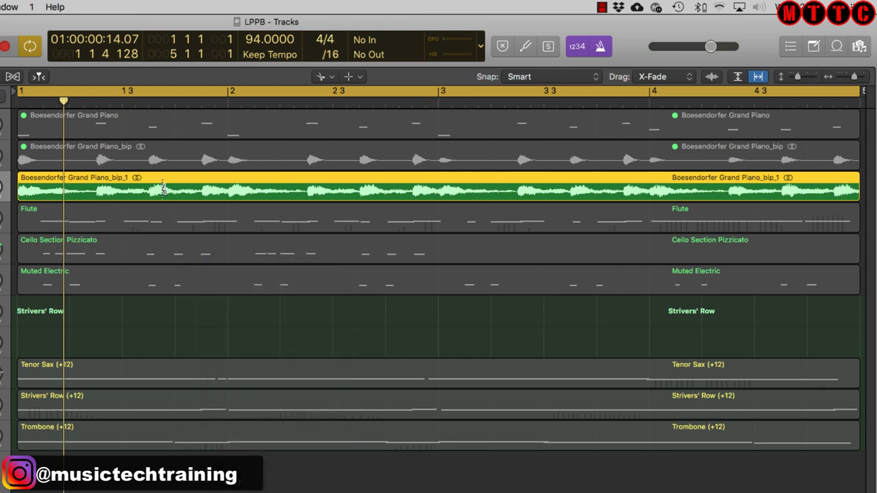
pyautogui.click(231, 189)
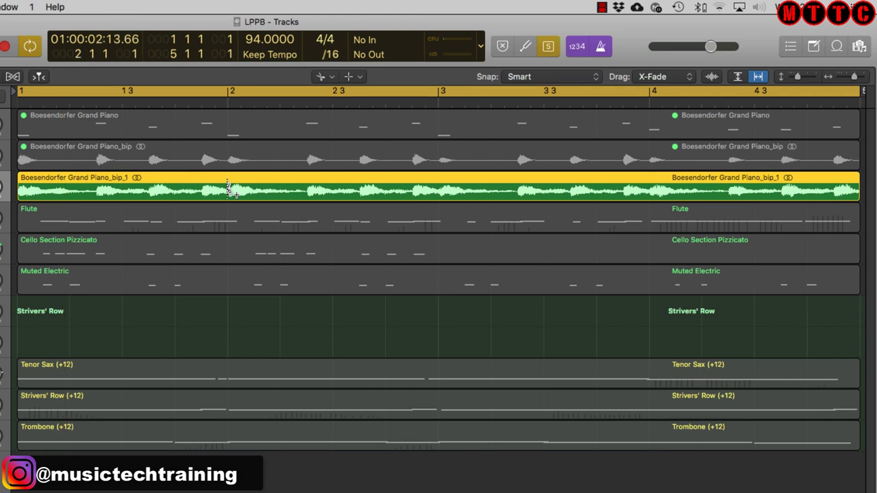
pyautogui.keyDown('alt'); pyautogui.click(228, 188); pyautogui.keyUp('alt')
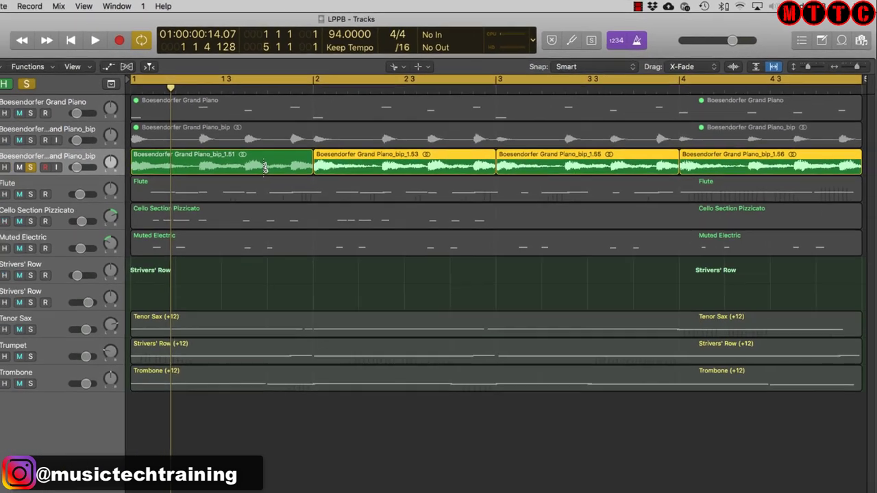
# Select all four bar-long piano regions with the Pointer Tool and shorten each to about one and a half beats.
pyautogui.press('t')
pyautogui.click(307, 158)
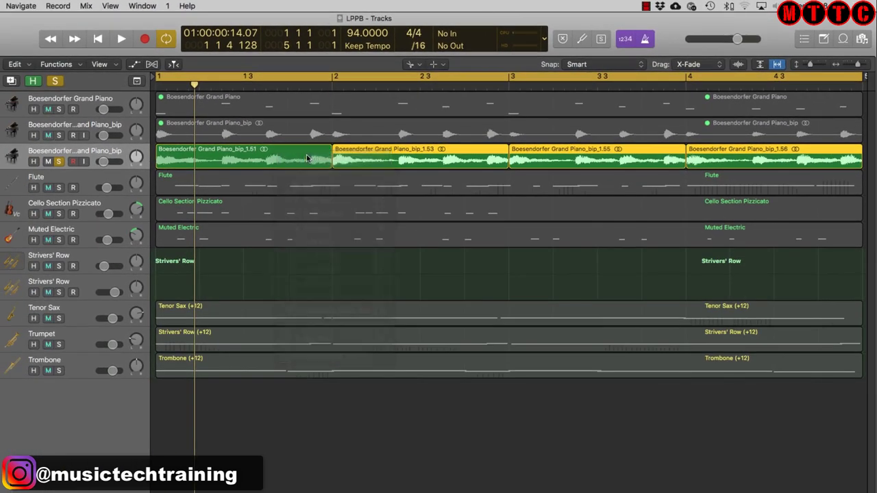
pyautogui.click(87, 157)
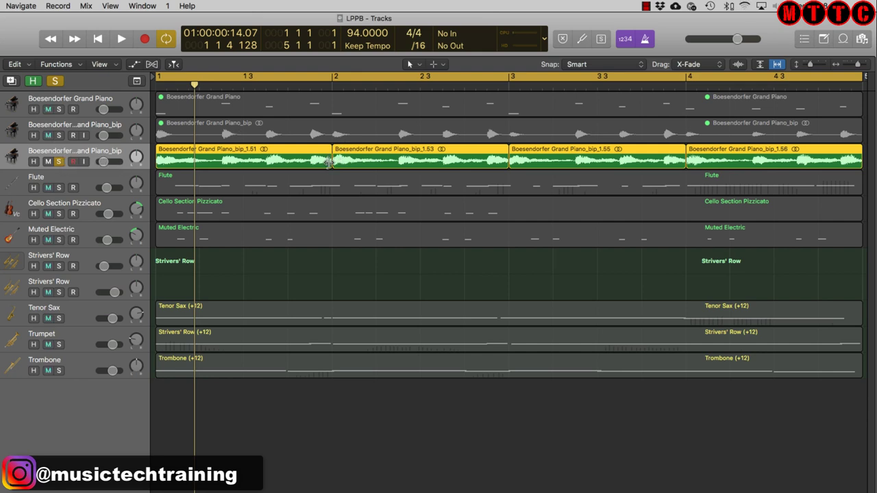
pyautogui.moveTo(329, 163); pyautogui.dragTo(215, 191)
pyautogui.press('space')
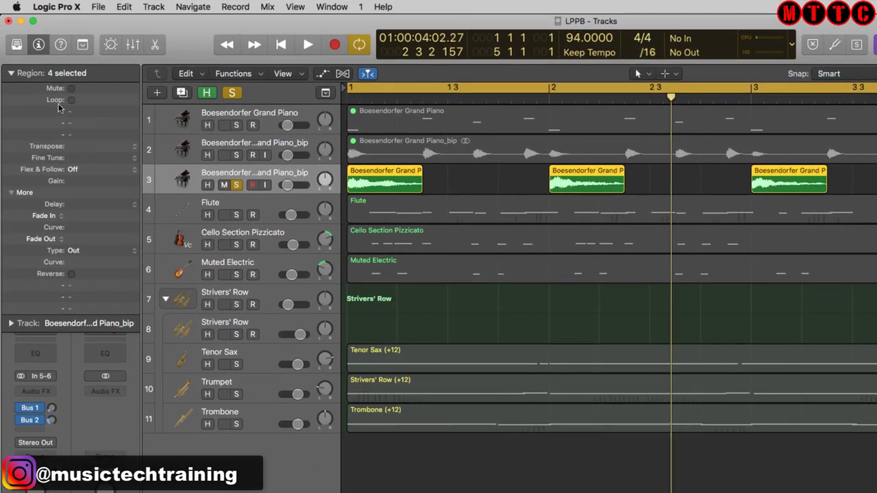
# Turn on Reverse for the four selected piano regions.
pyautogui.click(8, 73)
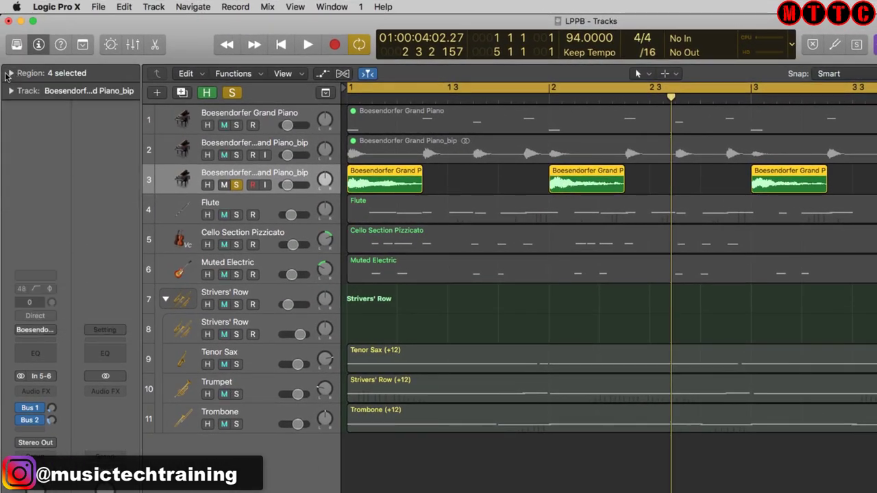
pyautogui.click(9, 73)
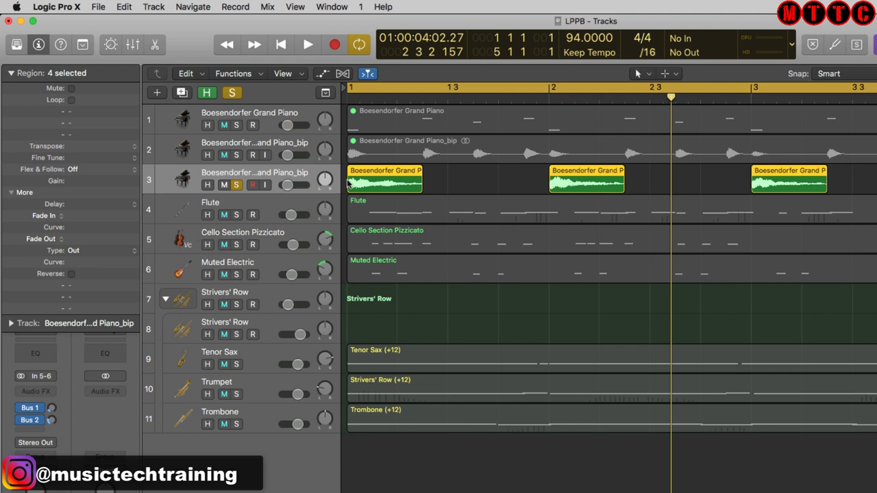
pyautogui.click(71, 274)
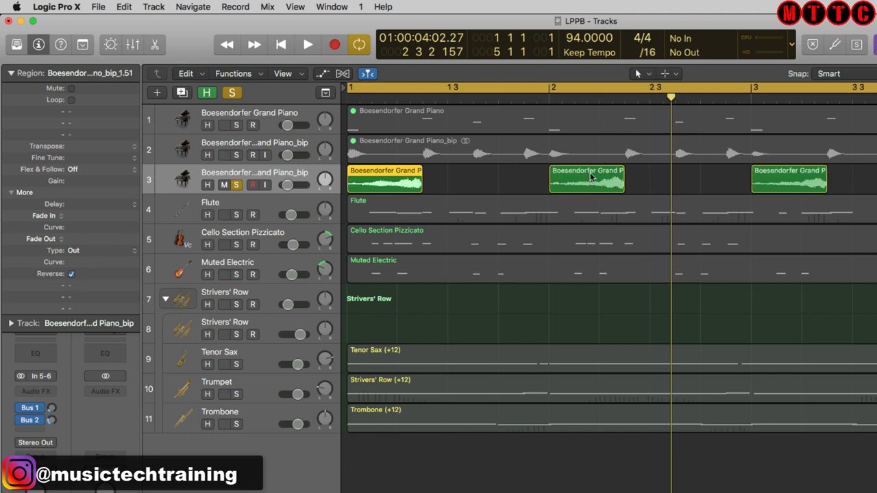
# Move the second, third and fourth reversed piano regions earlier so they end exactly at bars 2, 3 and 4.
pyautogui.moveTo(591, 176); pyautogui.dragTo(515, 191)
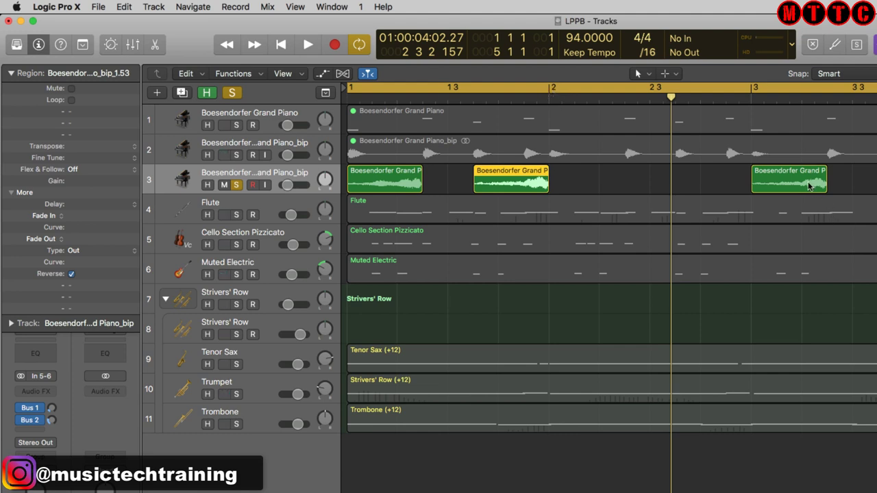
pyautogui.moveTo(805, 189); pyautogui.dragTo(622, 191)
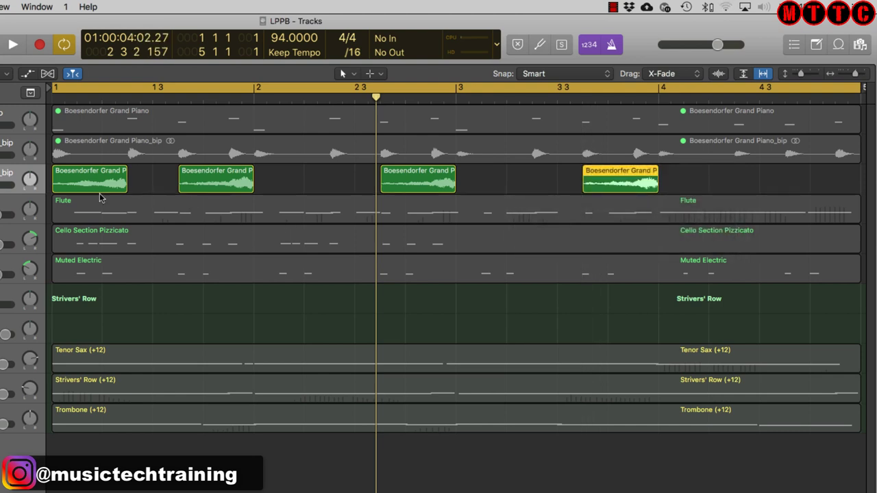
# Move the first reversed piano region to end at bar 5, and play the regions together with the soloed Boesendorfer Grand Piano track.
pyautogui.moveTo(96, 182); pyautogui.dragTo(817, 174)
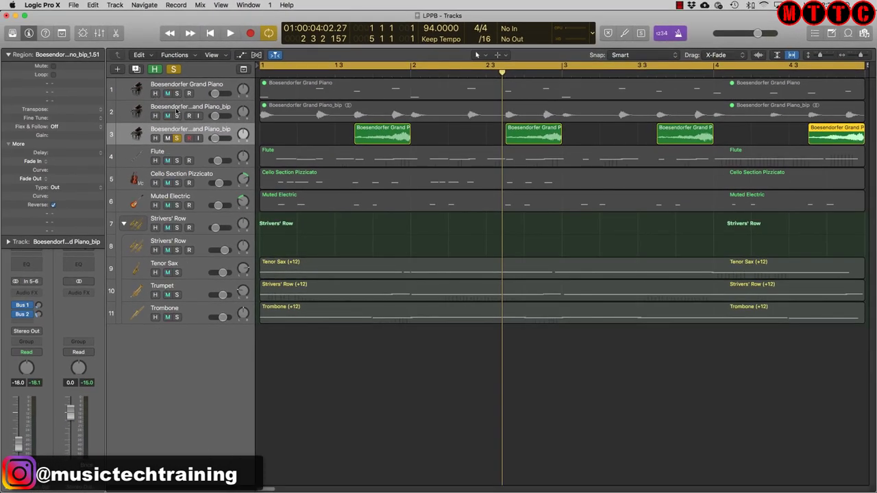
pyautogui.click(177, 94)
pyautogui.press('space')
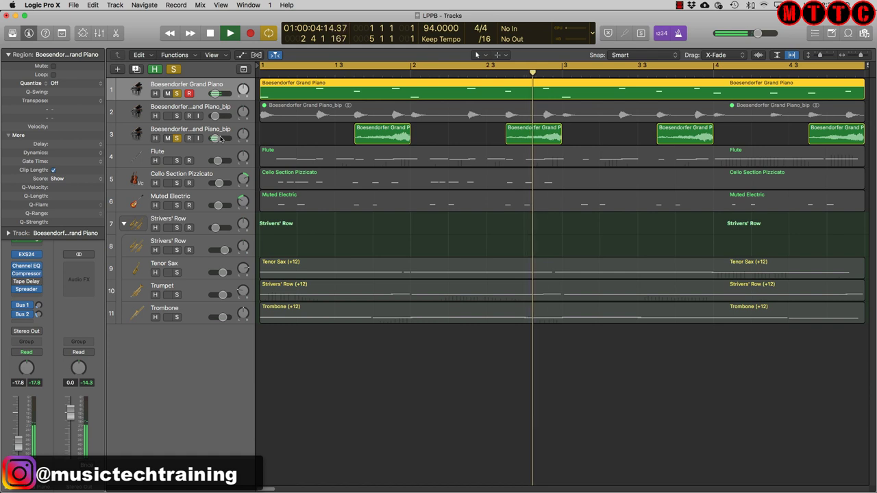
pyautogui.press('space')
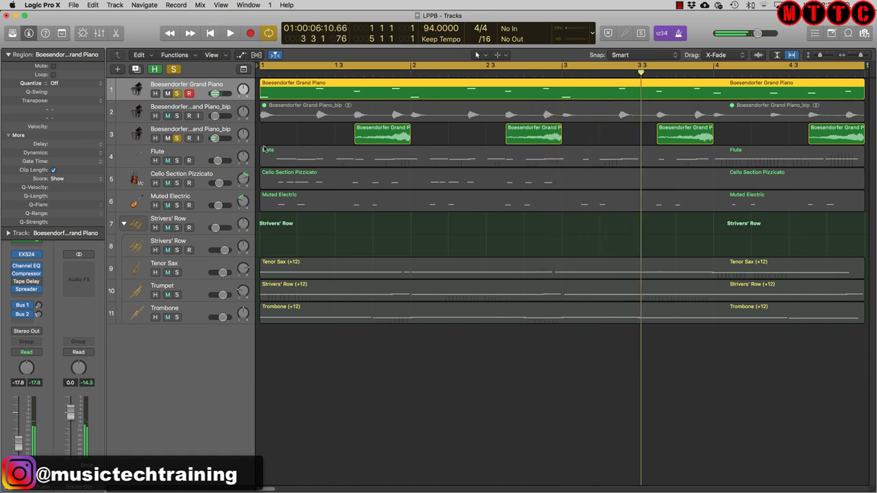
# Trim the starts of all four reversed piano regions to leave about half a beat each, and set their Fade In to 320.
pyautogui.click(205, 131)
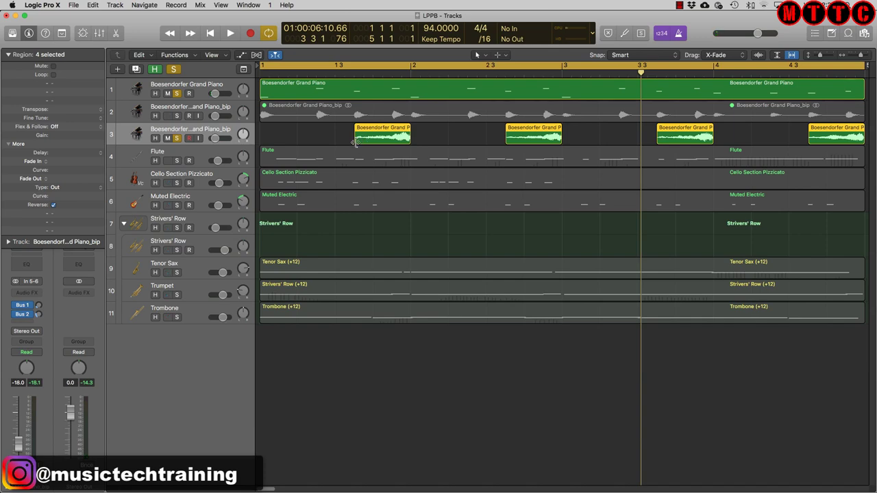
pyautogui.moveTo(355, 142); pyautogui.dragTo(392, 135)
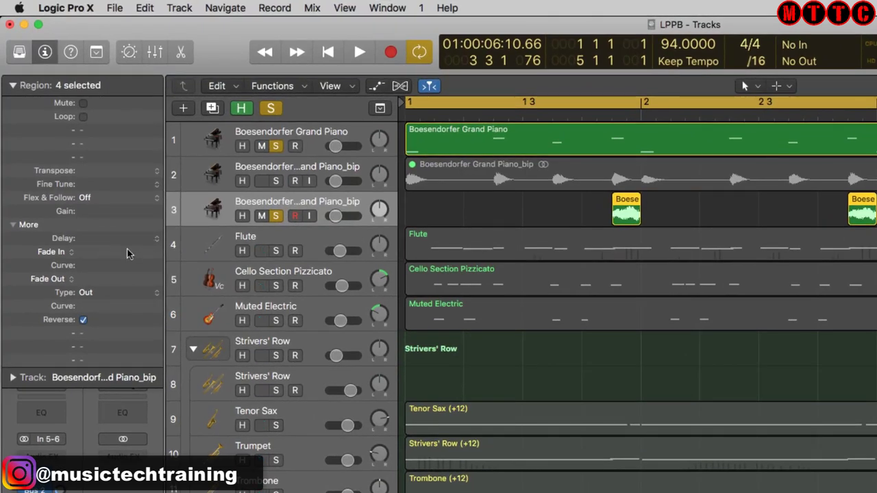
pyautogui.moveTo(127, 254); pyautogui.dragTo(127, 180)
pyautogui.moveTo(87, 251); pyautogui.dragTo(86, 219)
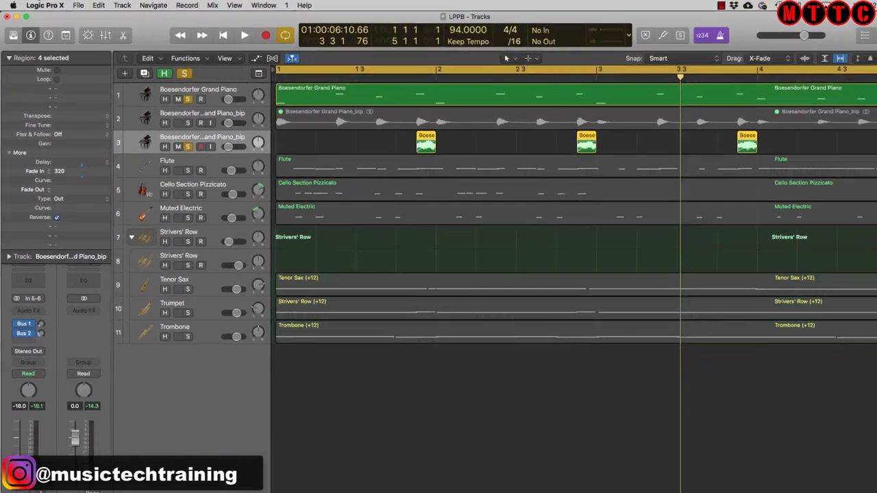
pyautogui.press('space')
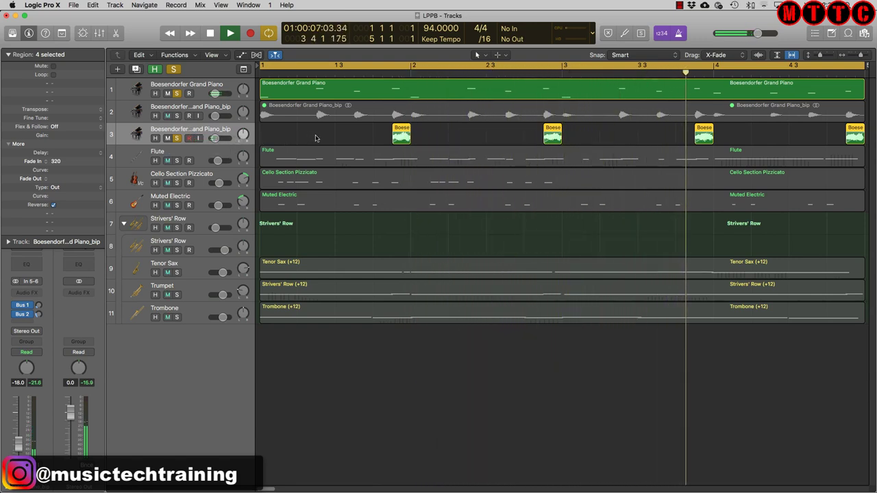
pyautogui.press('space')
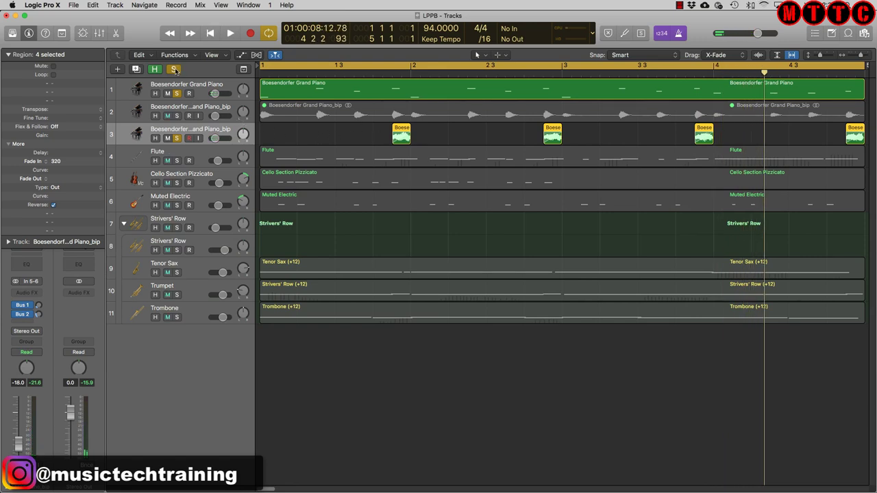
# Turn off soloing for all tracks and slightly lower the reversed piano track's volume while the full arrangement plays.
pyautogui.click(175, 70)
pyautogui.press('space')
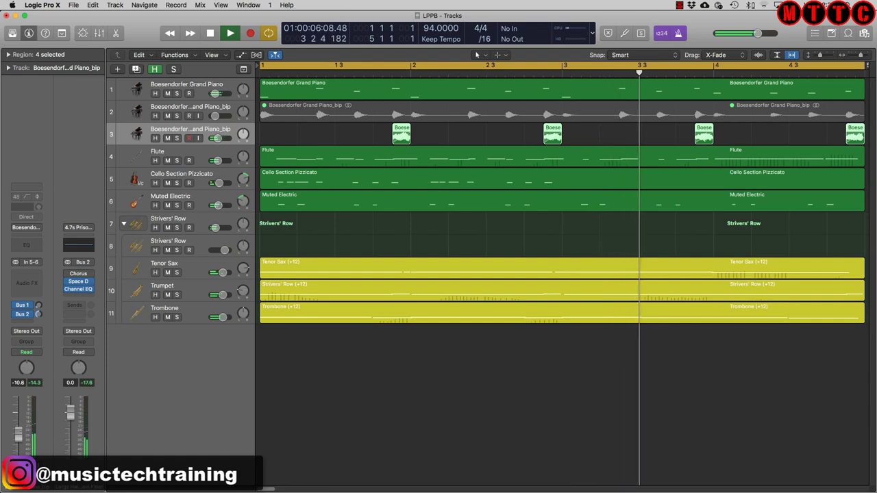
pyautogui.moveTo(20, 432); pyautogui.dragTo(20, 436)
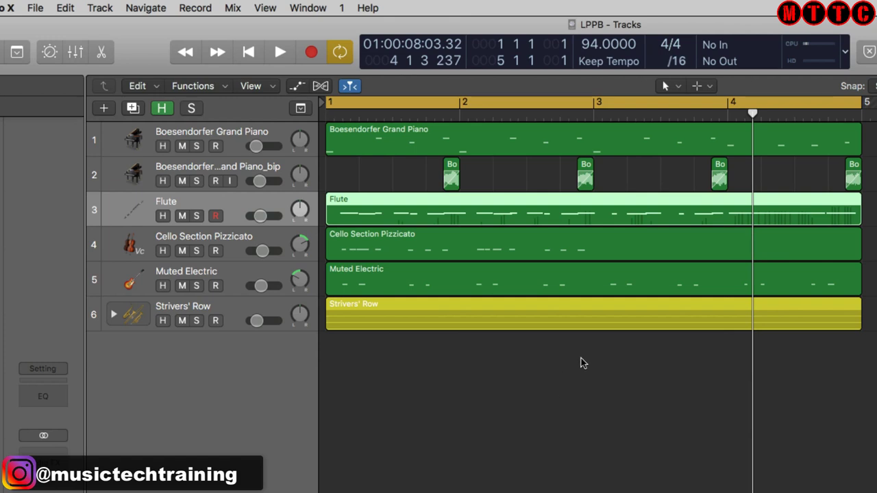
# Create an audio track below the Strivers' Row stack and record a take on it from bar 1.
pyautogui.doubleClick(219, 372)
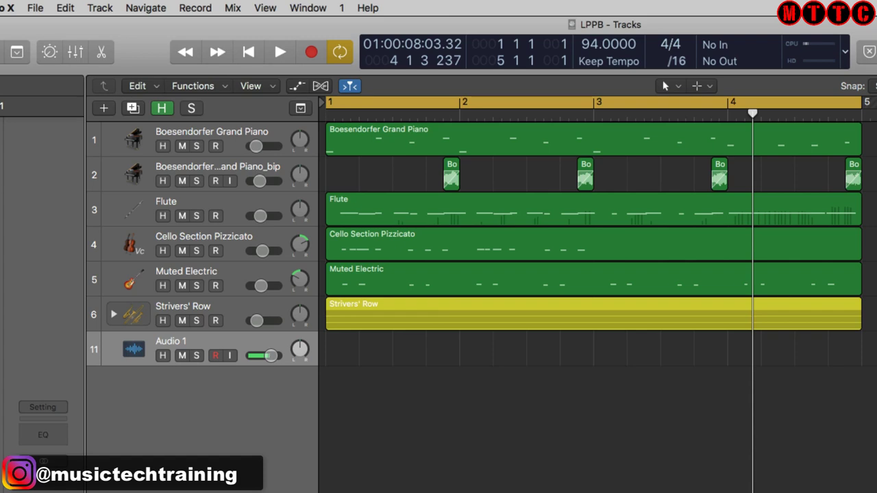
pyautogui.press('r')
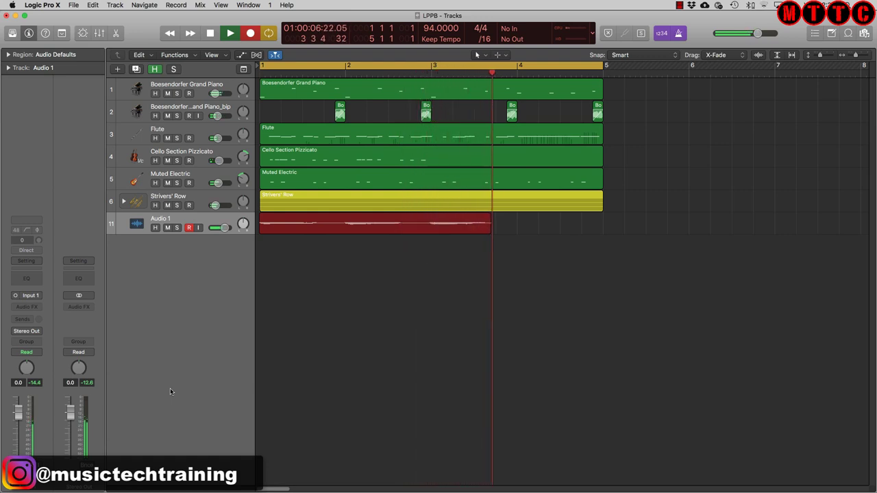
pyautogui.press('space')
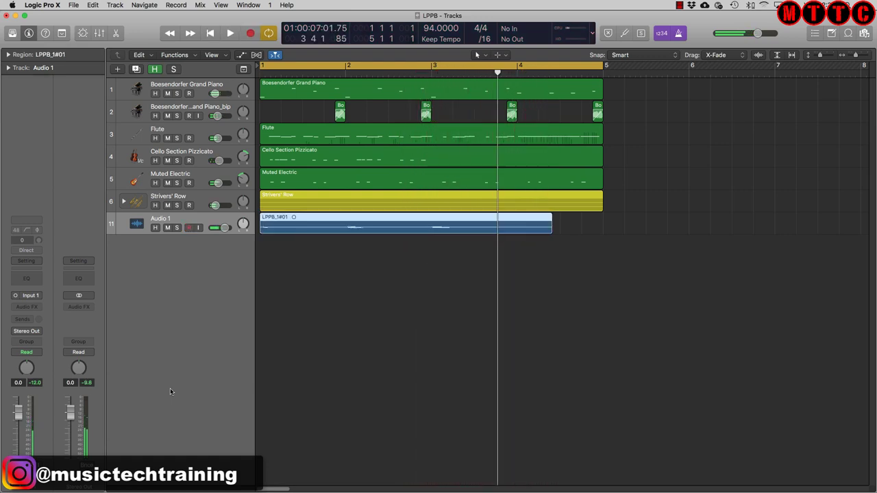
# Trim both ends of the recorded audio region so it spans from just before bar 3 to just before bar 4.
pyautogui.moveTo(260, 226); pyautogui.dragTo(426, 226)
pyautogui.press('space')
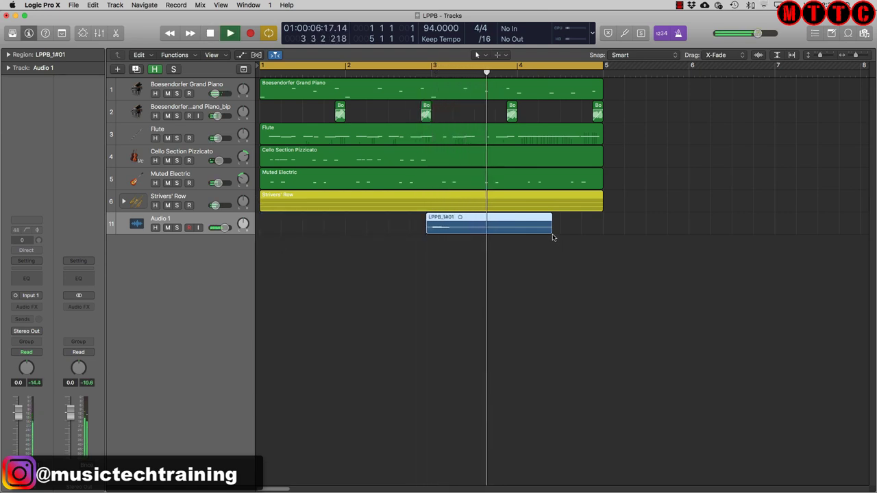
pyautogui.press('space')
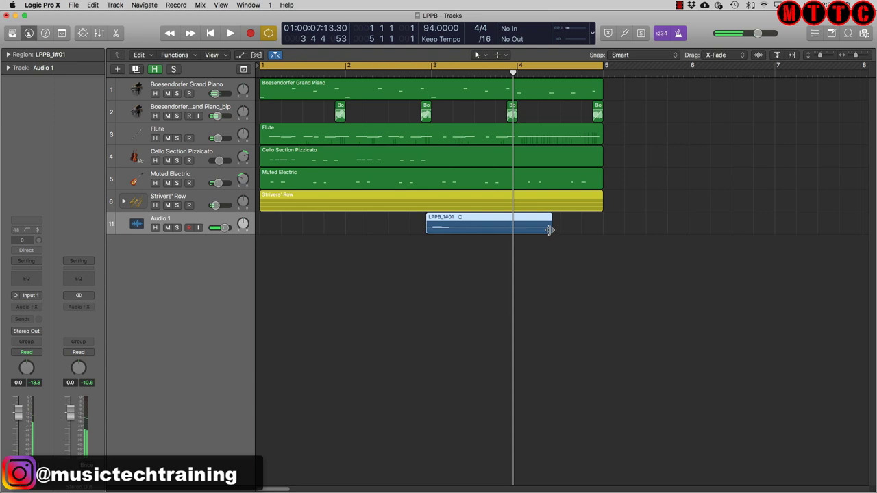
pyautogui.moveTo(550, 231); pyautogui.dragTo(514, 231)
pyautogui.click(467, 258)
pyautogui.click(453, 225)
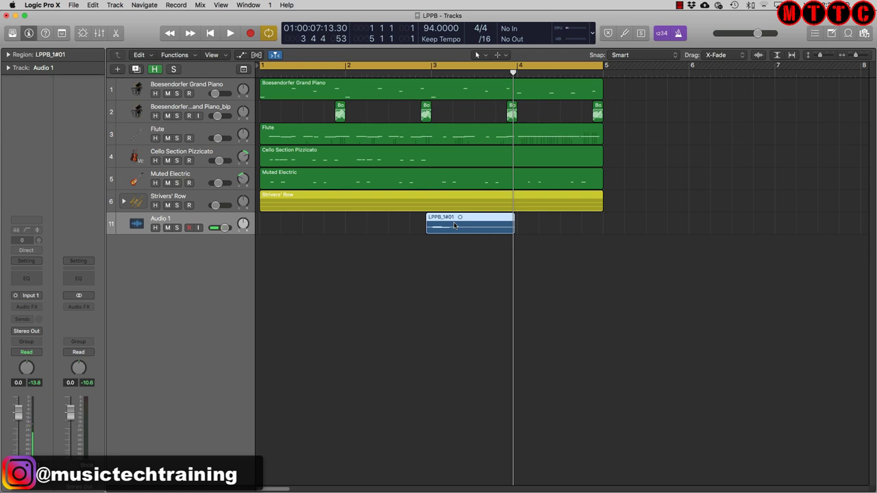
# Open the recording in the Audio File Editor and destructively trim the file to the last sung note, about 97,846 samples from sample 212005.
pyautogui.doubleClick(454, 225)
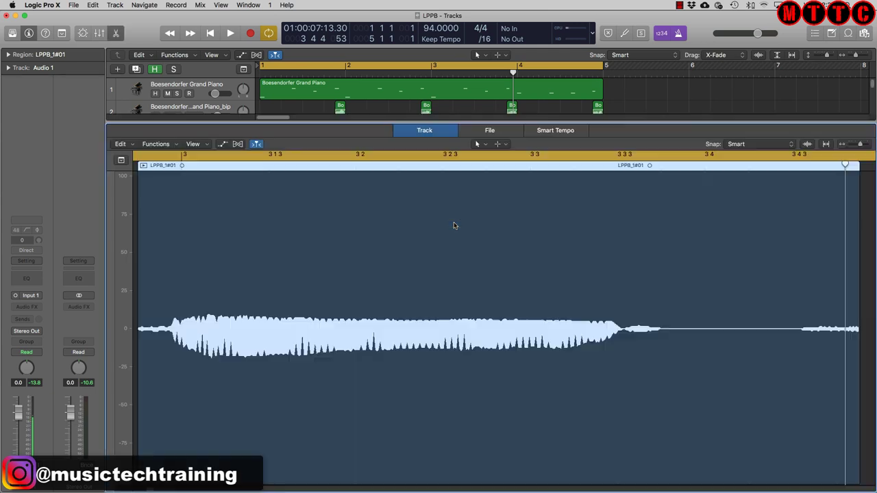
pyautogui.click(490, 131)
pyautogui.moveTo(248, 281); pyautogui.dragTo(436, 281)
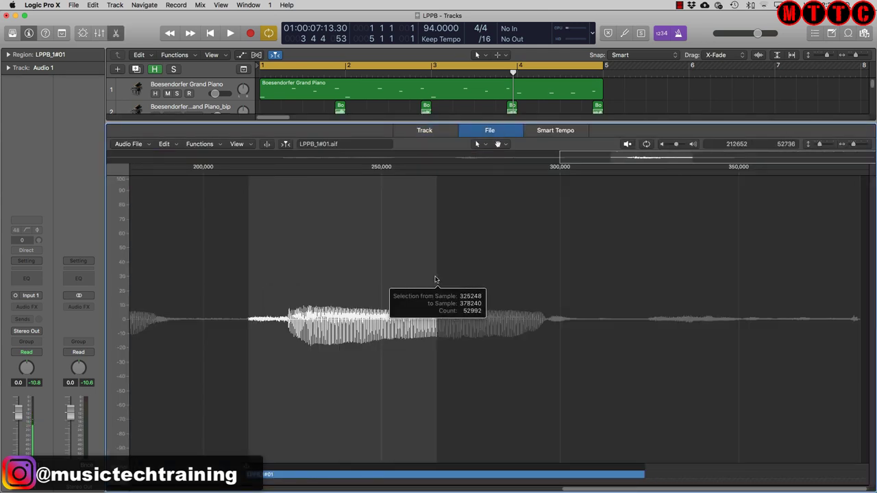
pyautogui.moveTo(246, 281); pyautogui.dragTo(597, 332)
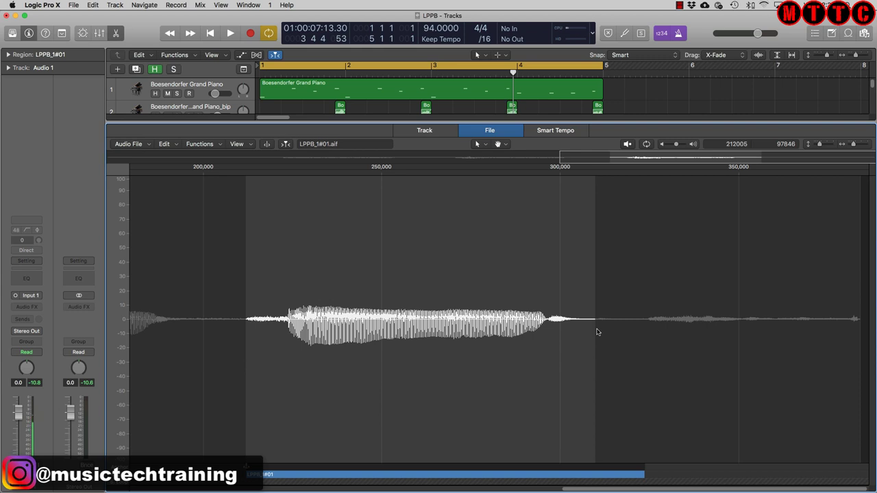
pyautogui.hotkey('ctrl', 'shift', 't')
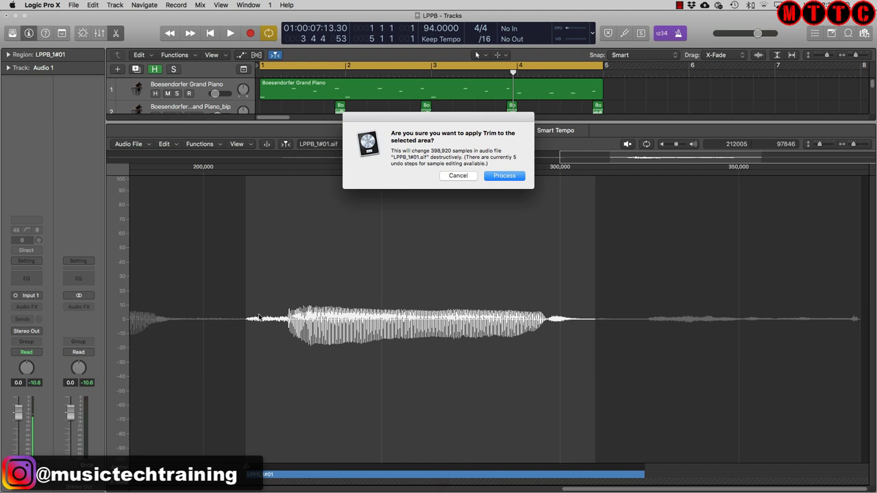
pyautogui.click(513, 176)
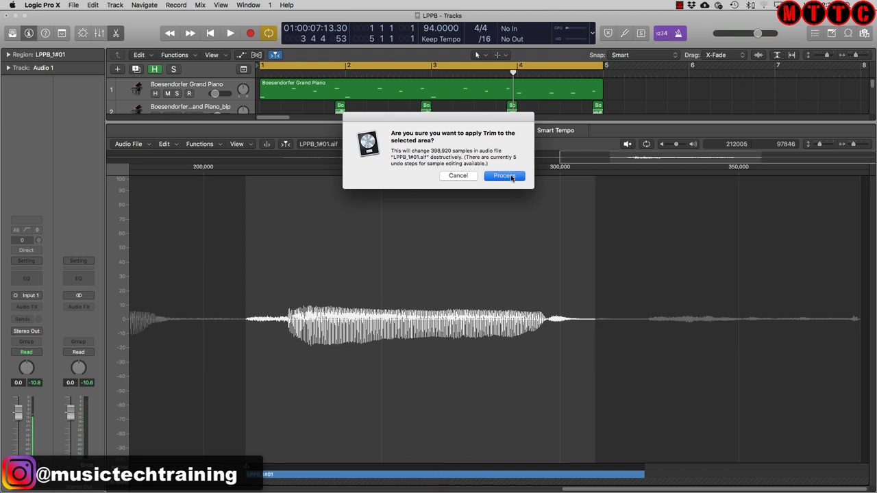
pyautogui.click(509, 195)
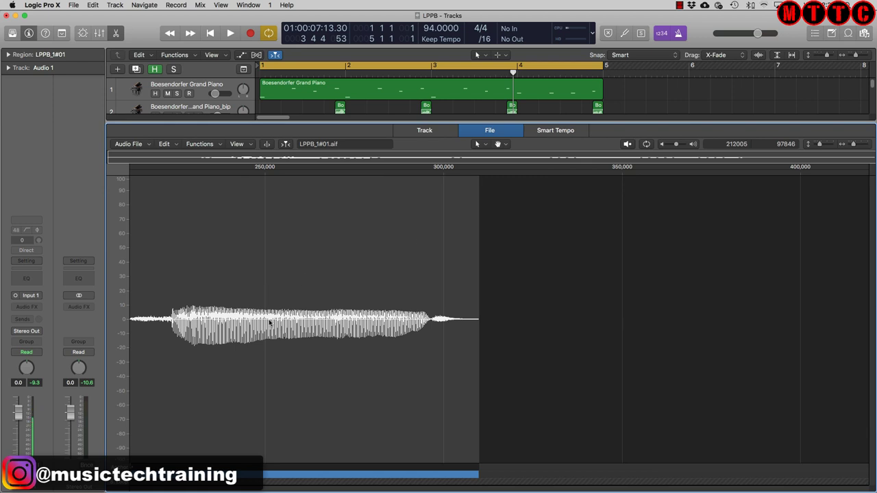
# Preview the trimmed audio and raise its gain by 8.0 dB with Change Gain.
pyautogui.click(628, 144)
pyautogui.hotkey('ctrl', 'g')
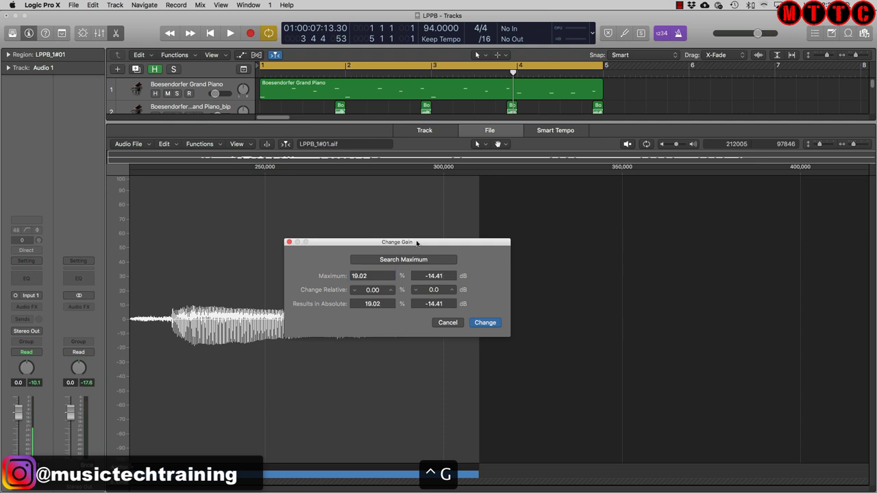
pyautogui.moveTo(419, 244); pyautogui.dragTo(407, 167)
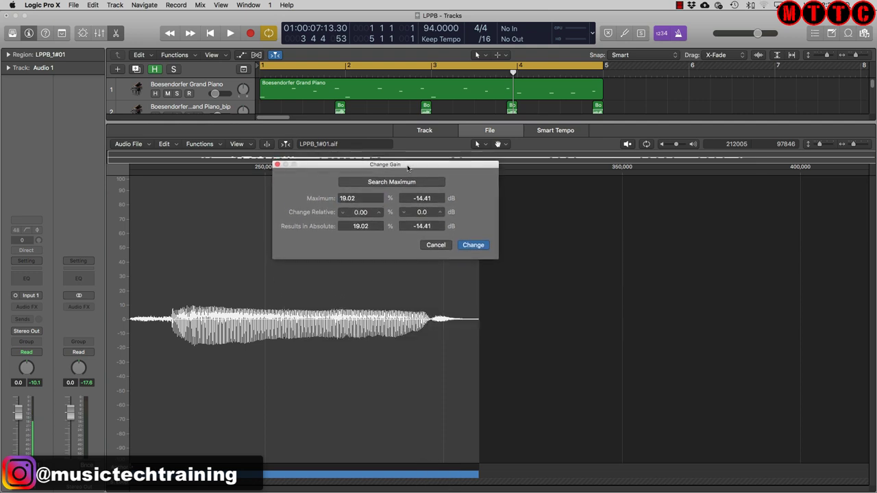
pyautogui.click(440, 212)
pyautogui.click(441, 212)
pyautogui.click(440, 211)
pyautogui.click(440, 212)
pyautogui.click(440, 212)
pyautogui.click(441, 211)
pyautogui.click(440, 212)
pyautogui.click(441, 211)
pyautogui.click(440, 211)
pyautogui.click(403, 213)
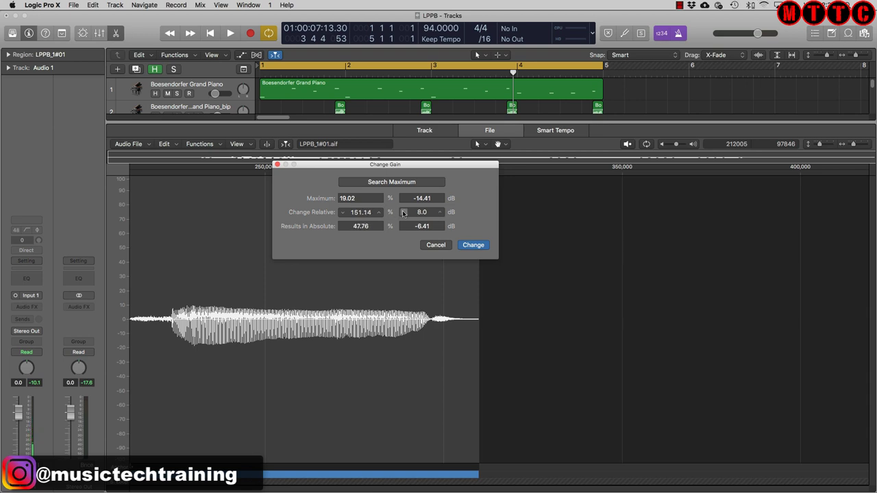
pyautogui.click(473, 245)
# Move the trimmed recording to bar 1 and export the region as a 16-bit AIFF audio file into the LLPB folder.
pyautogui.press('e')
pyautogui.moveTo(468, 226); pyautogui.dragTo(307, 227)
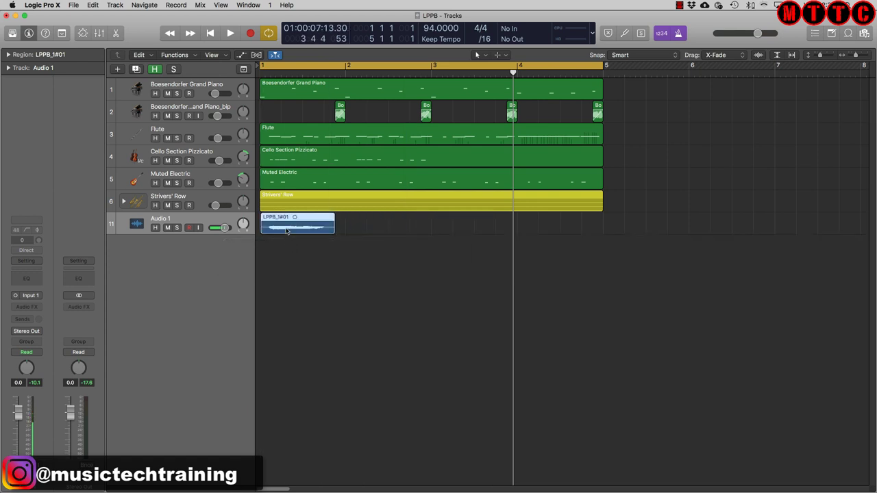
pyautogui.rightClick(286, 231)
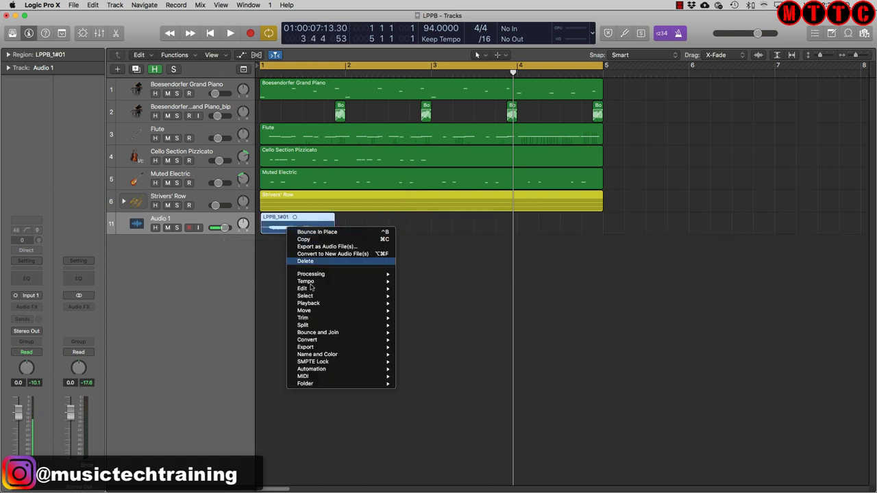
pyautogui.moveTo(343, 347)
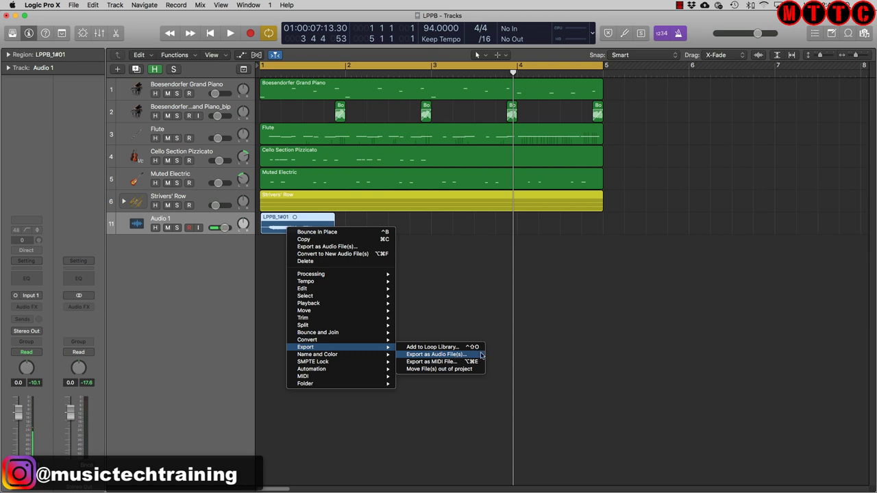
pyautogui.click(482, 355)
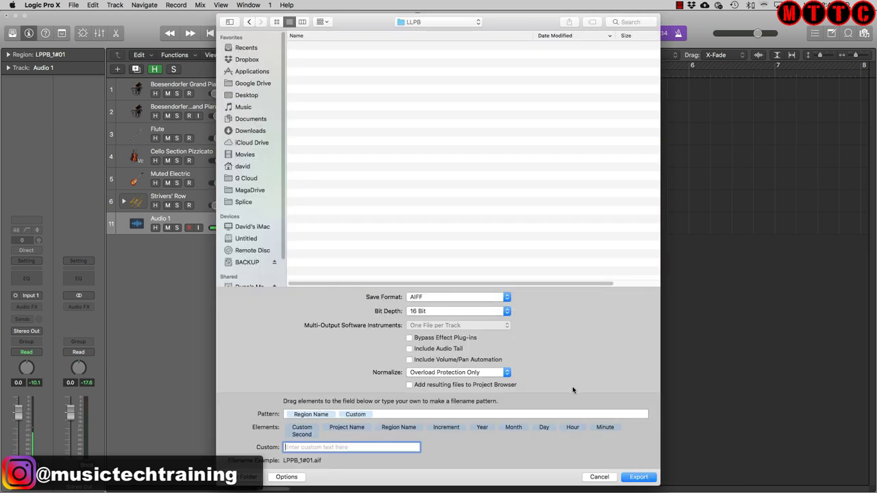
pyautogui.click(637, 477)
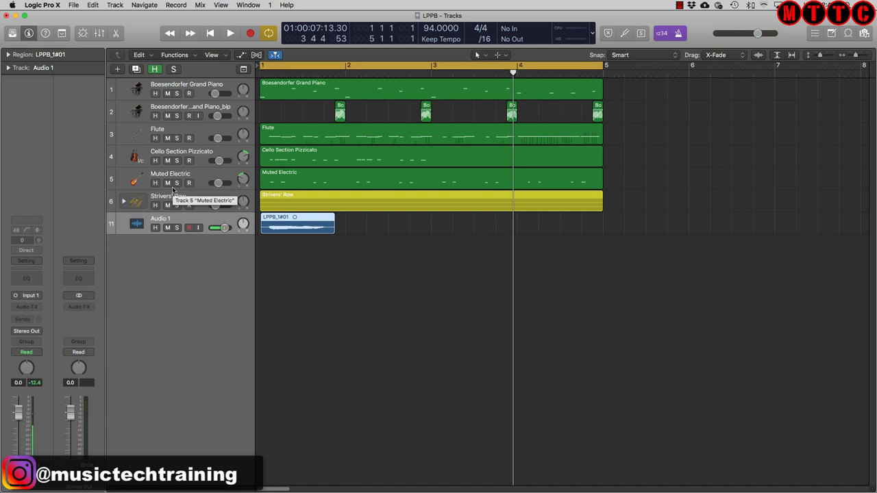
# Add a software instrument track and load Alchemy as its instrument.
pyautogui.press('alt+super+s')
pyautogui.click(31, 281)
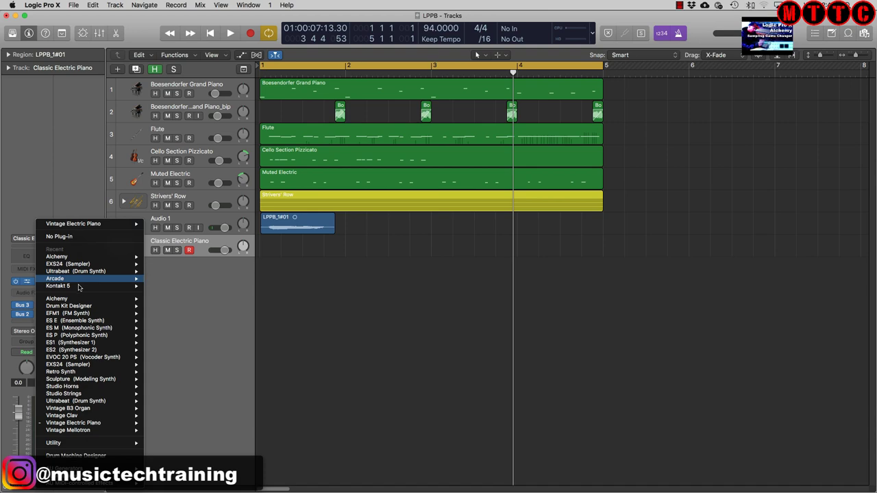
pyautogui.click(56, 298)
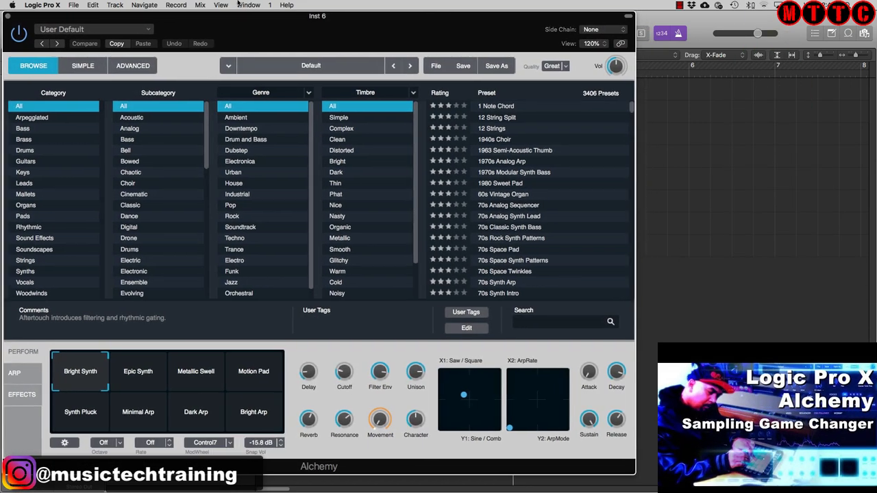
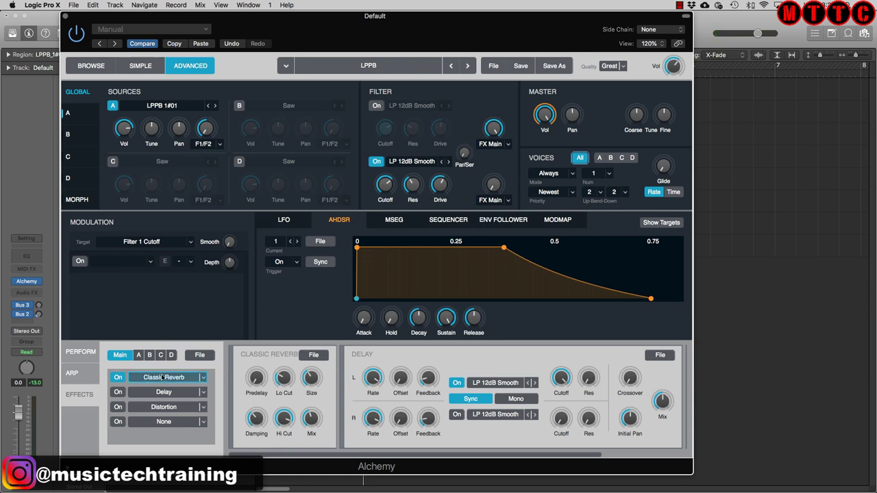
# Set Alchemy's number of voices to 1, check its performance controls and effects, and close the plug-in window.
pyautogui.click(80, 351)
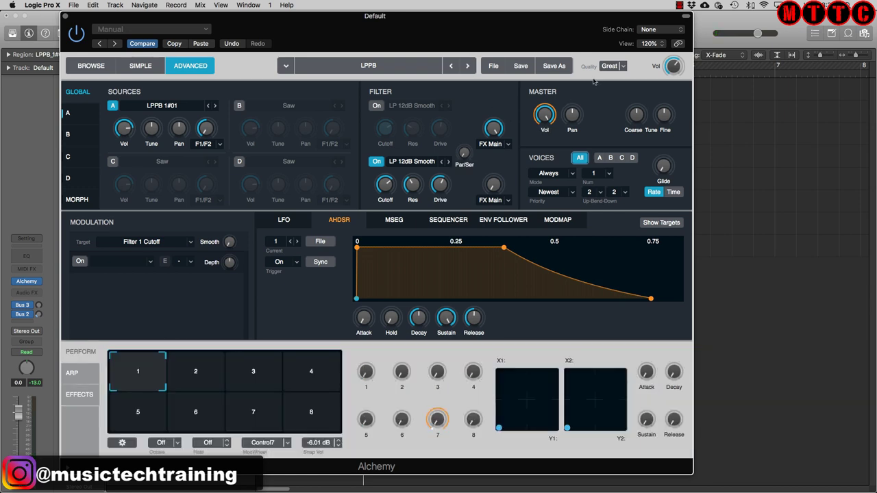
pyautogui.click(595, 176)
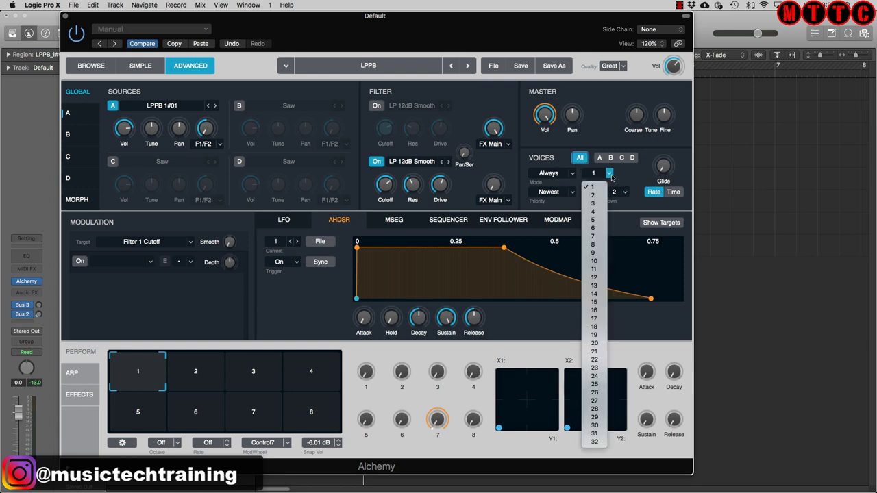
pyautogui.click(593, 188)
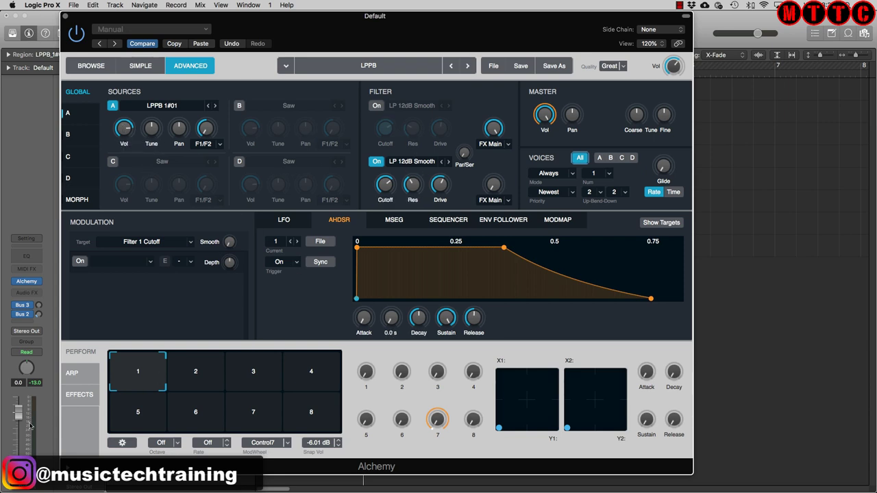
pyautogui.click(79, 394)
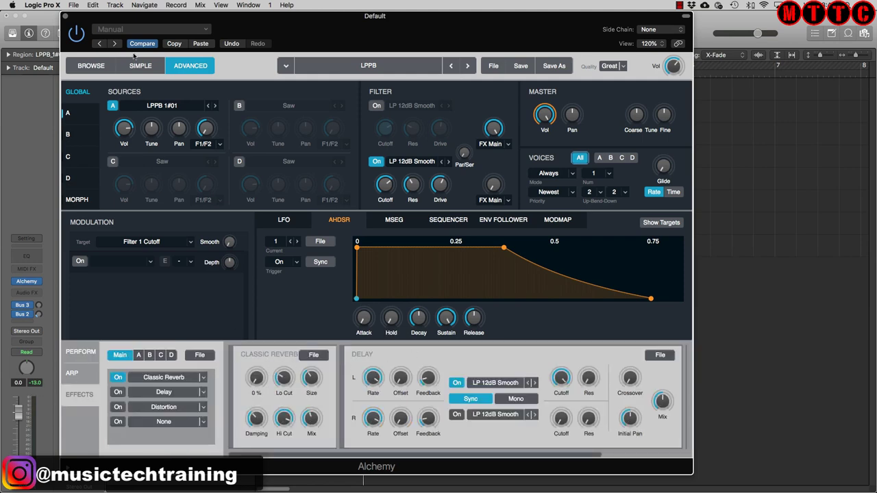
pyautogui.click(66, 15)
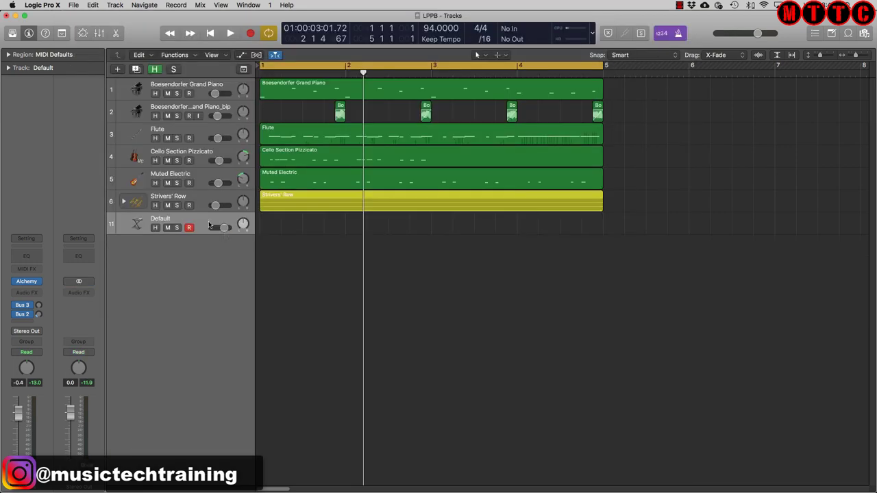
# Record a four-bar bass line on the Default Alchemy track and quantize all its notes to 1/8 Note.
pyautogui.press('r')
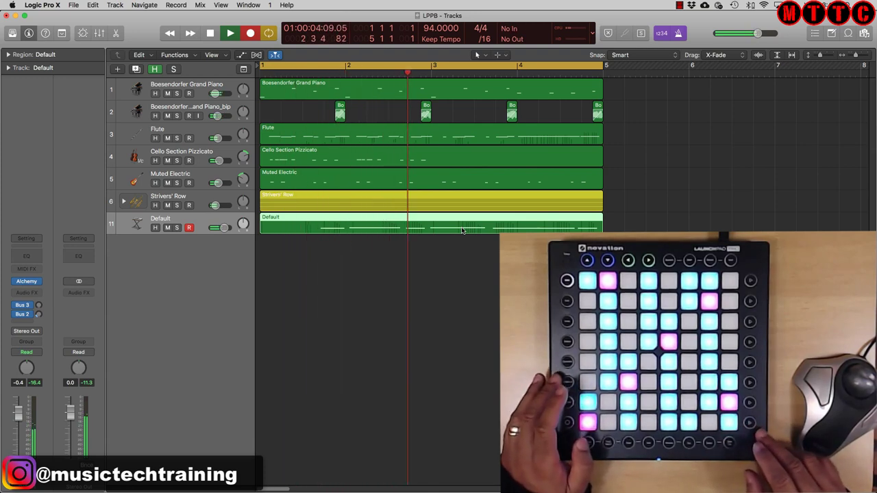
pyautogui.press('space')
pyautogui.press('p')
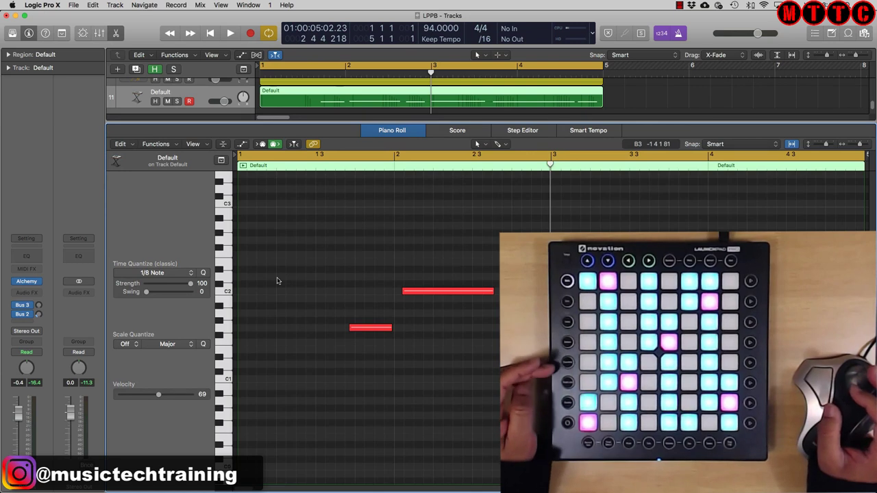
pyautogui.press('super+a')
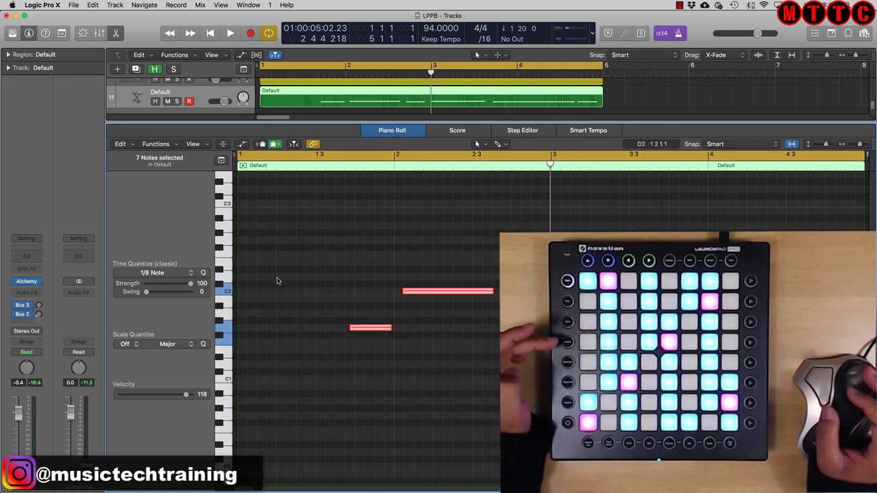
pyautogui.press('q')
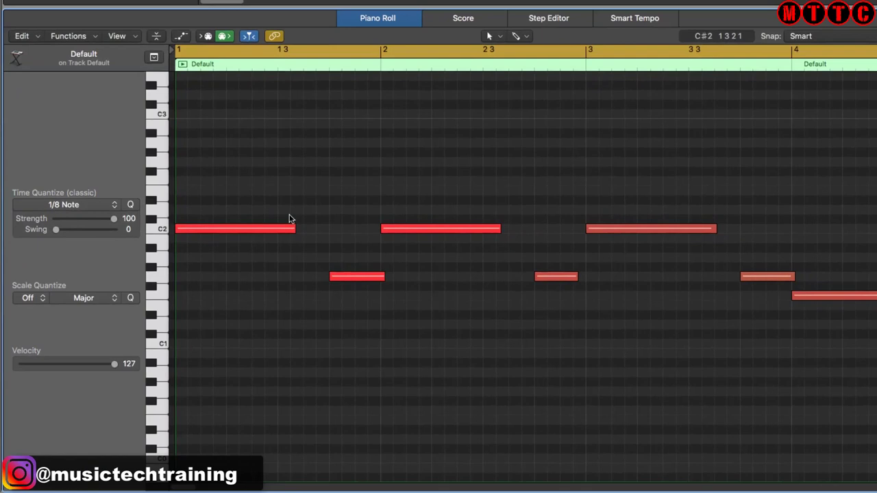
# Extend all the bass notes with Trim Note End to Selected (Force Legato), preview the part, and return to the full track view.
pyautogui.press('super+a')
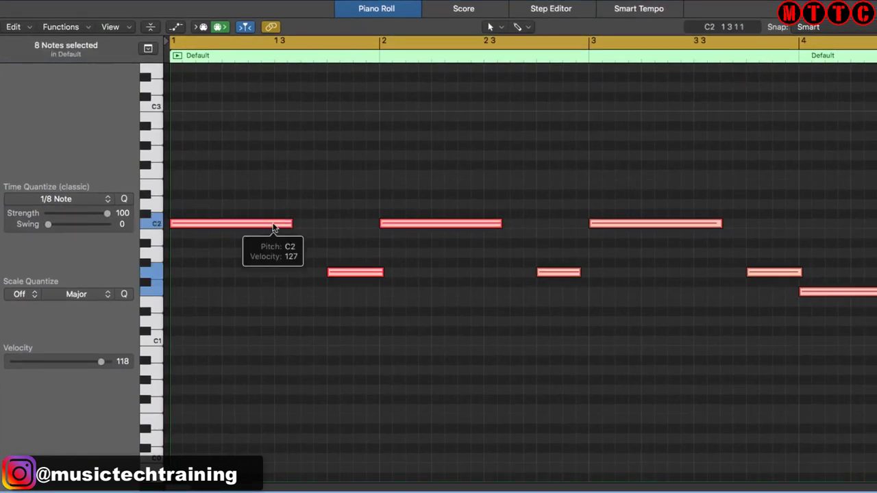
pyautogui.rightClick(274, 229)
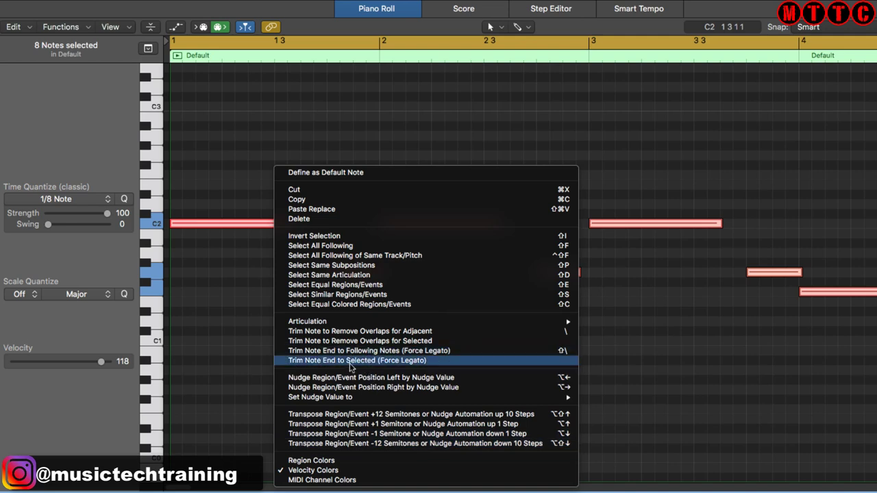
pyautogui.click(423, 361)
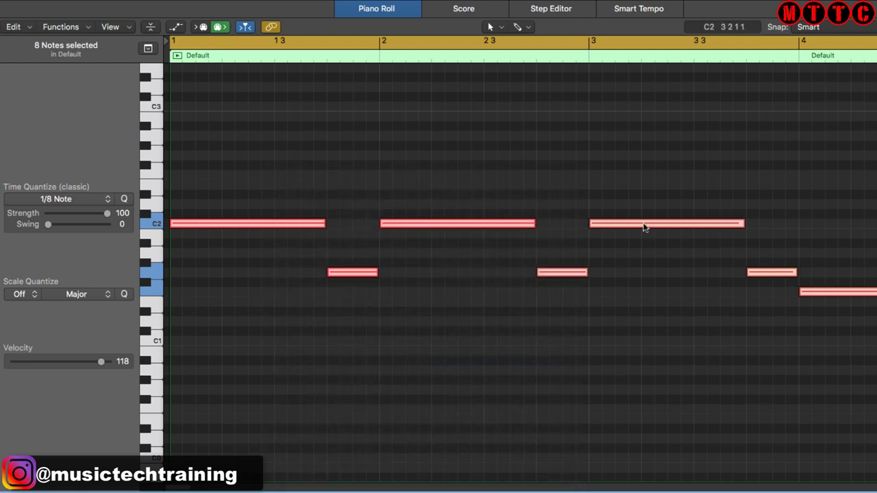
pyautogui.press('space')
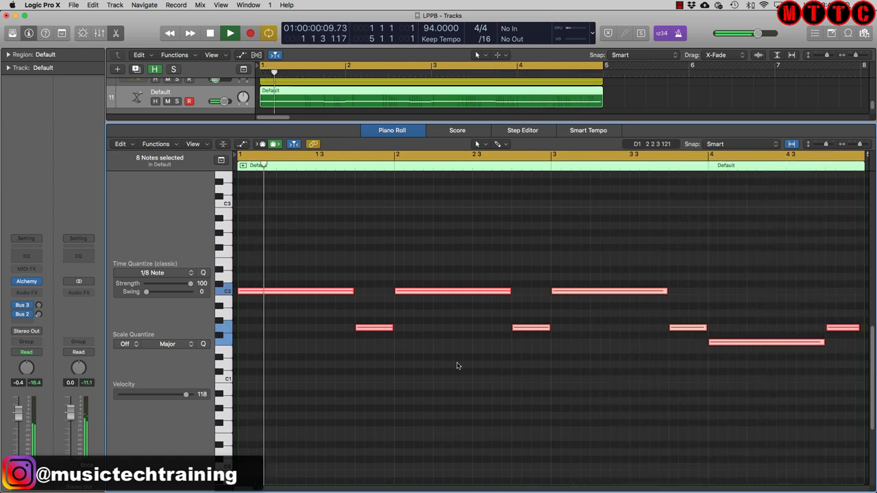
pyautogui.press('space')
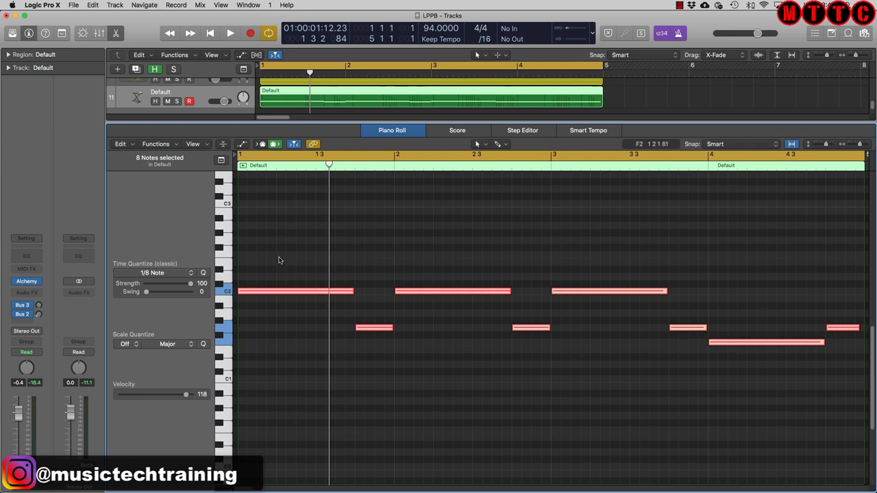
pyautogui.press('p')
pyautogui.click(620, 226)
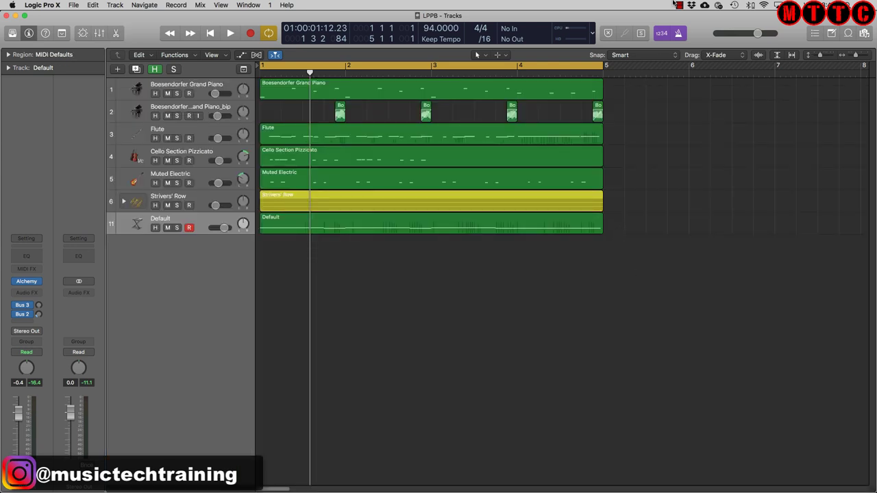
# Show the Library, add a software instrument track, and replace its electric piano with Drum Machine Designer.
pyautogui.press('y')
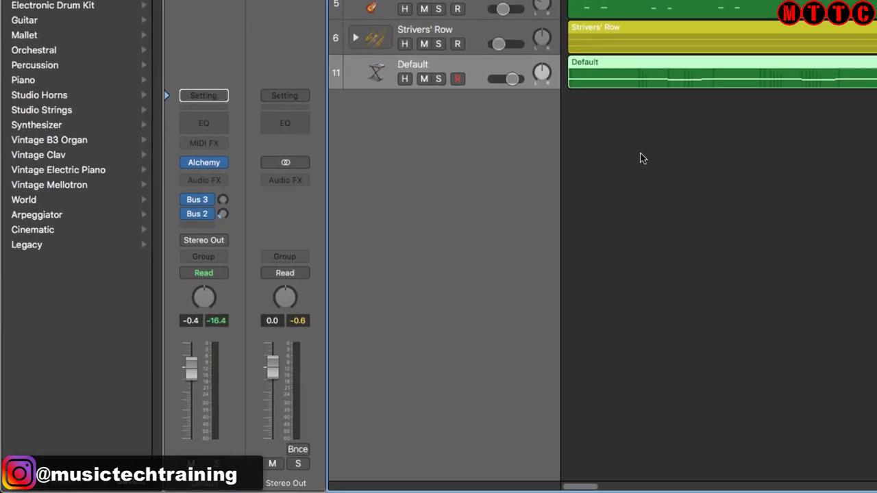
pyautogui.press('alt+super+s')
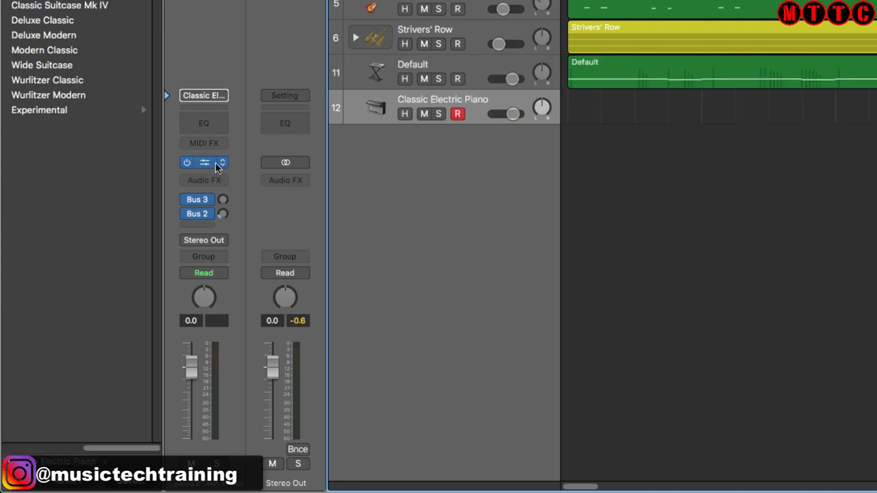
pyautogui.click(208, 162)
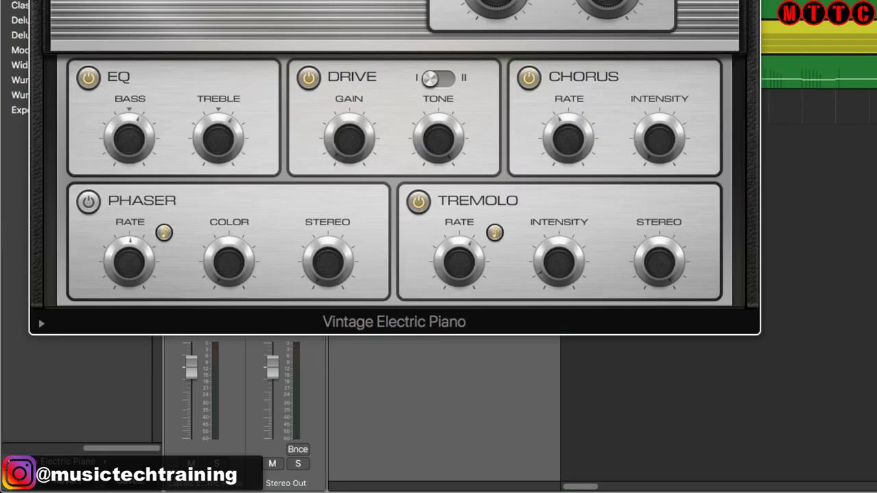
pyautogui.click(209, 95)
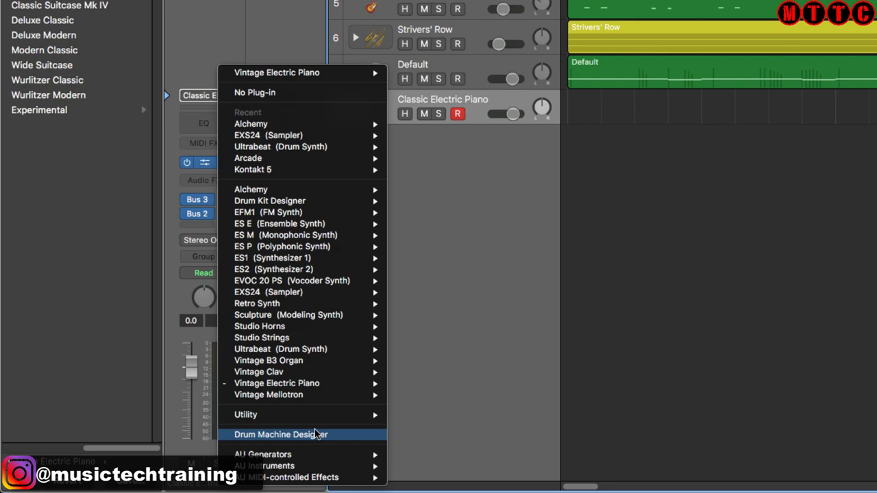
pyautogui.click(315, 434)
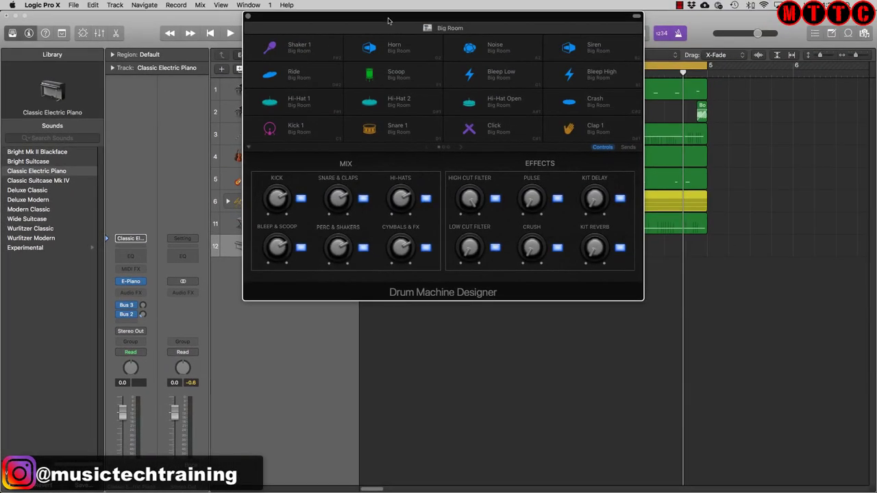
pyautogui.moveTo(388, 21)
pyautogui.mouseDown()
pyautogui.moveTo(395, 3)
pyautogui.moveTo(386, 15)
pyautogui.mouseUp()
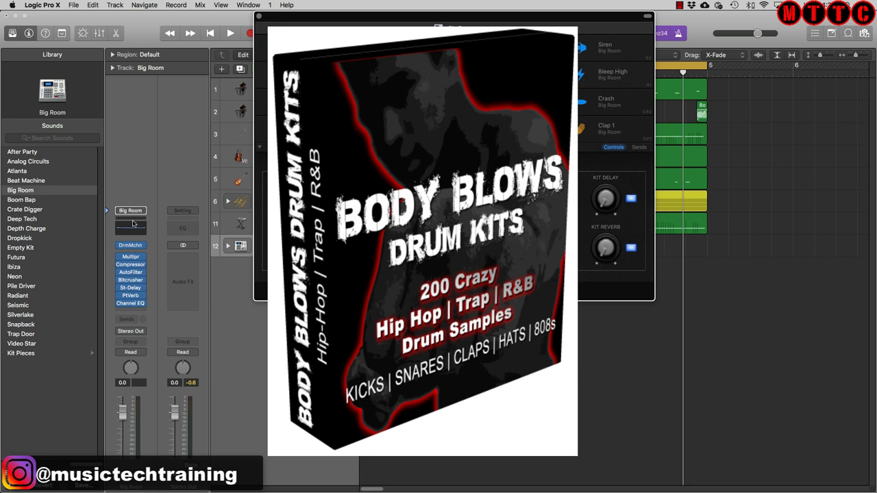
# Load the Empty Kit into Drum Machine Designer and page through its banks of pads back to the first one.
pyautogui.click(22, 249)
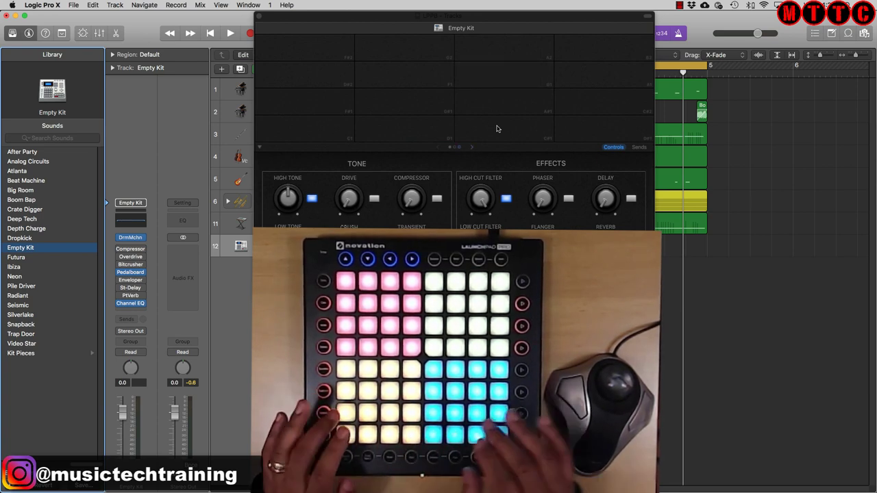
pyautogui.click(477, 151)
pyautogui.scroll(-1, 477, 151)
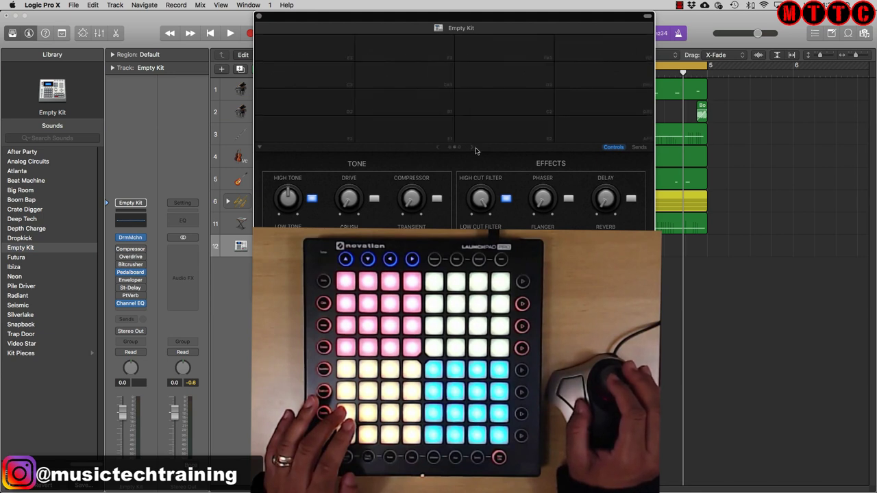
pyautogui.scroll(-1, 477, 152)
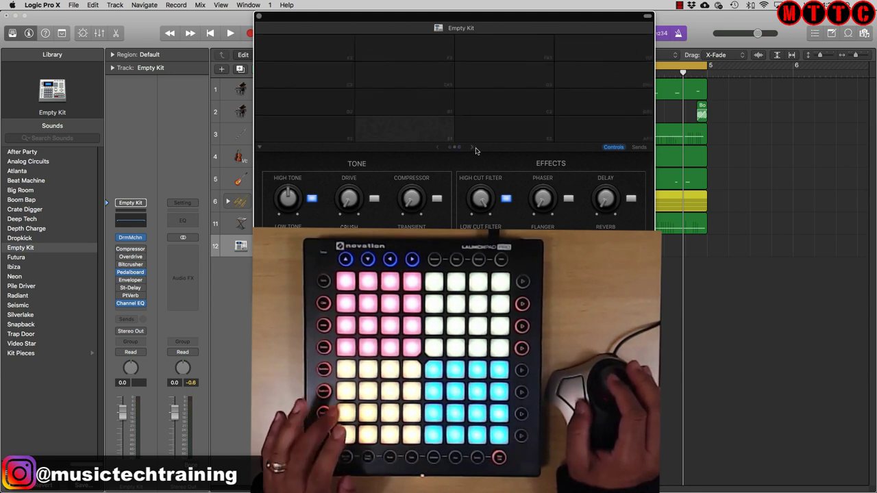
pyautogui.click(439, 153)
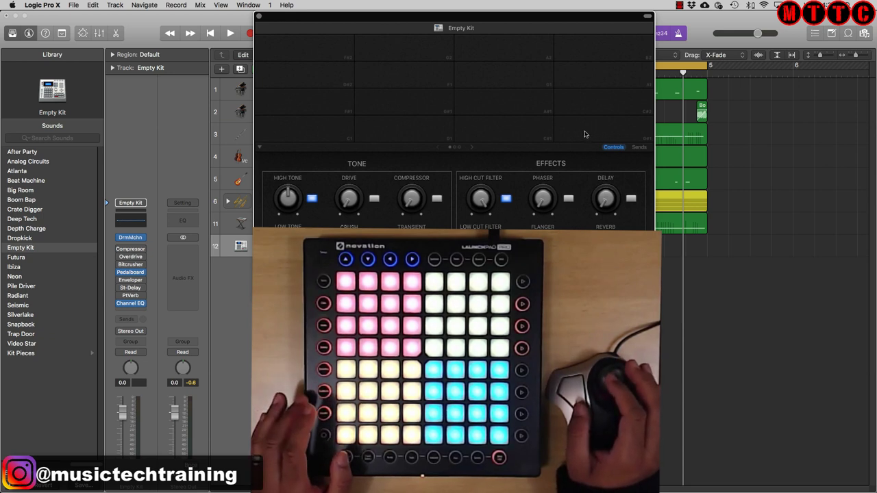
# Bring BB MEGA KICKS_43.wav from the kicks folder in Finder onto the kit's C1 pad.
pyautogui.moveTo(496, 16); pyautogui.dragTo(244, 2)
pyautogui.click(75, 134)
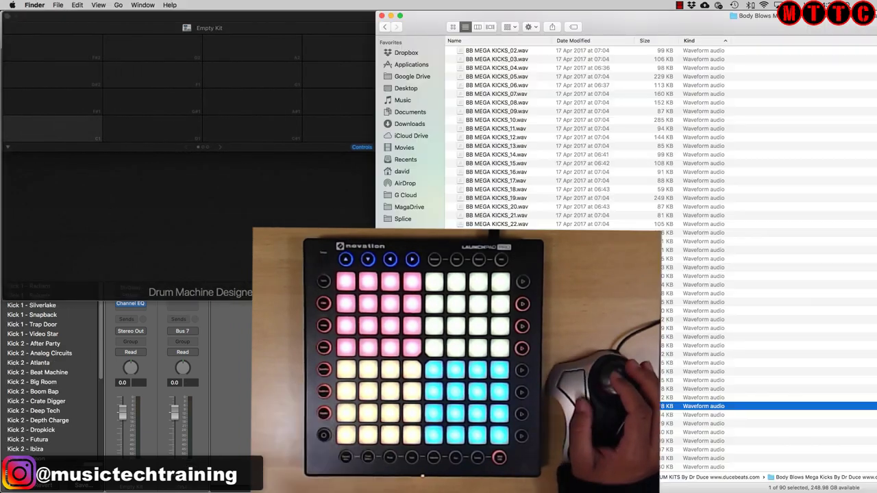
pyautogui.press('super+Tab')
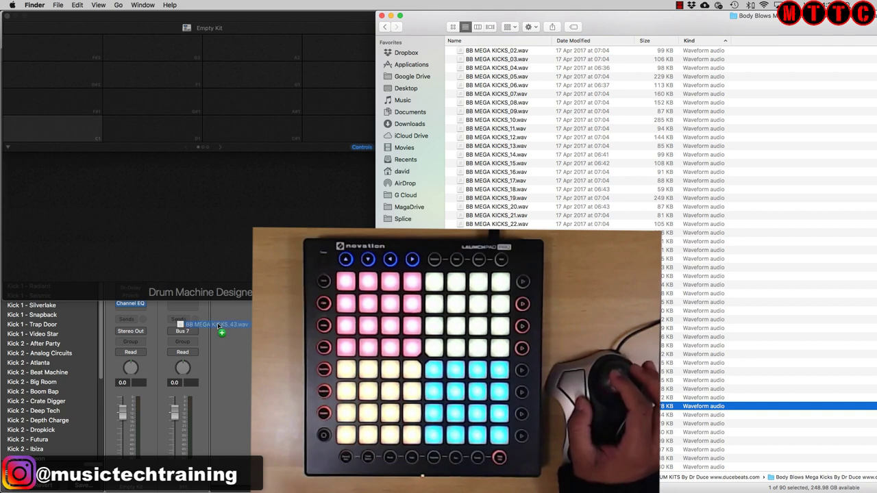
pyautogui.moveTo(218, 322); pyautogui.dragTo(58, 132)
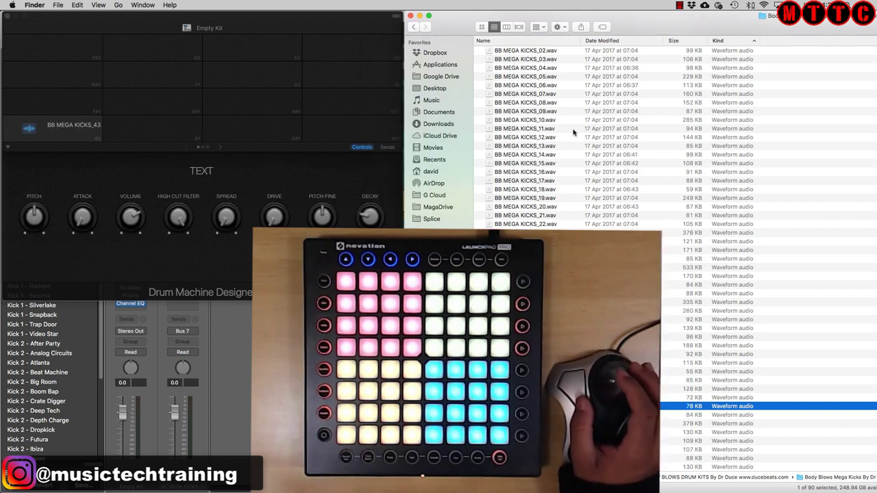
# Open the Body Blows Mega Snares folder and load BB MEGA SNARE 06.wav onto the third pad of the kit's bottom row.
pyautogui.click(413, 28)
pyautogui.doubleClick(493, 87)
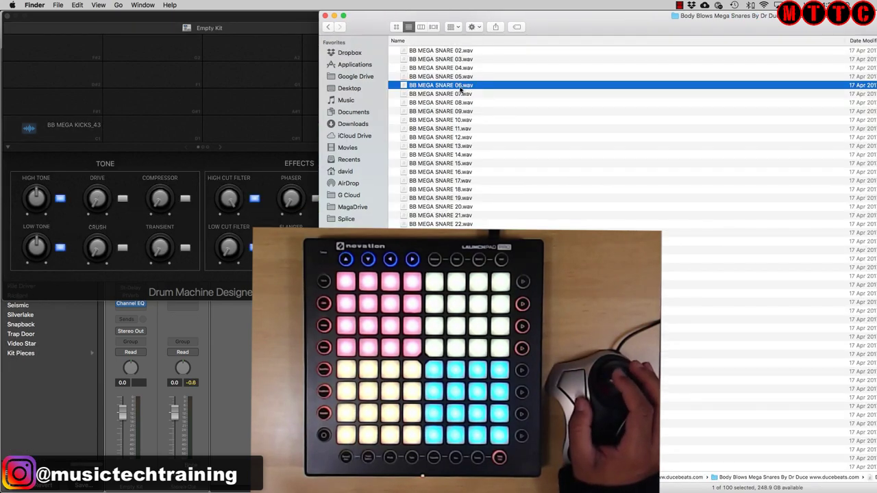
pyautogui.moveTo(460, 89); pyautogui.dragTo(241, 137)
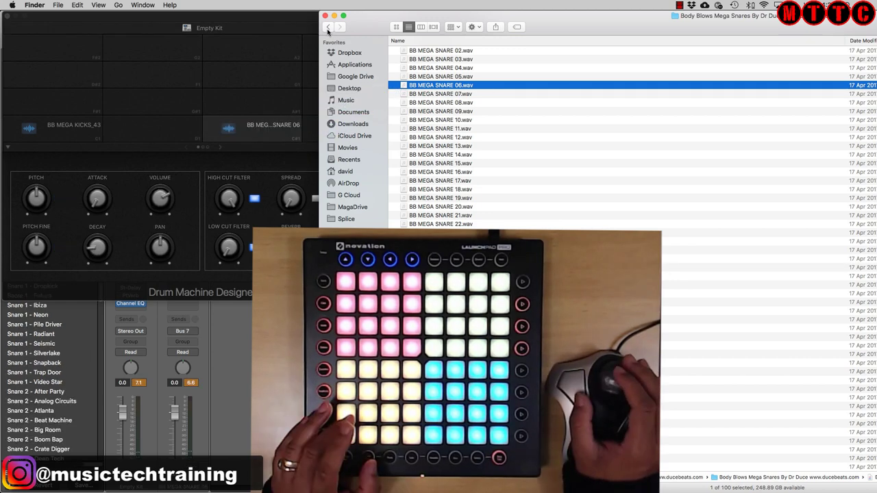
# Open the Body Blows Mega Hats folder and load BB Mega Hats 22.wav onto the D#1 pad.
pyautogui.click(328, 27)
pyautogui.click(402, 69)
pyautogui.doubleClick(403, 69)
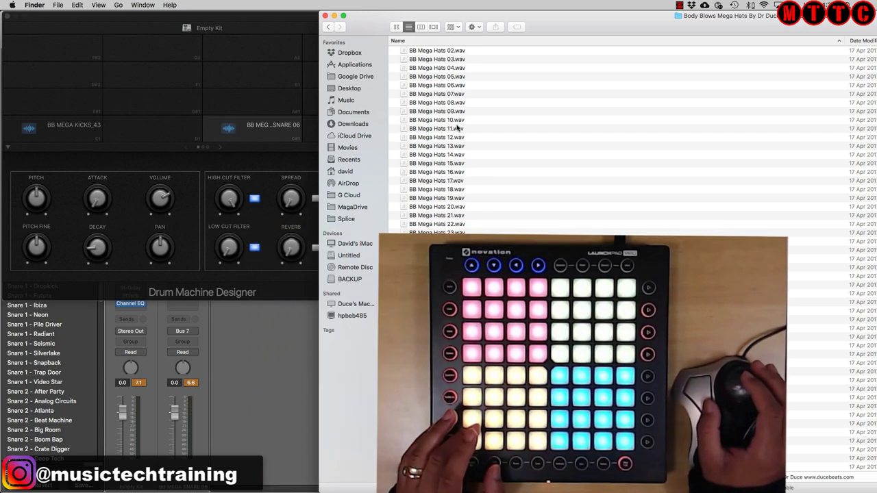
pyautogui.moveTo(548, 15); pyautogui.dragTo(637, 16)
pyautogui.moveTo(526, 225); pyautogui.dragTo(333, 120)
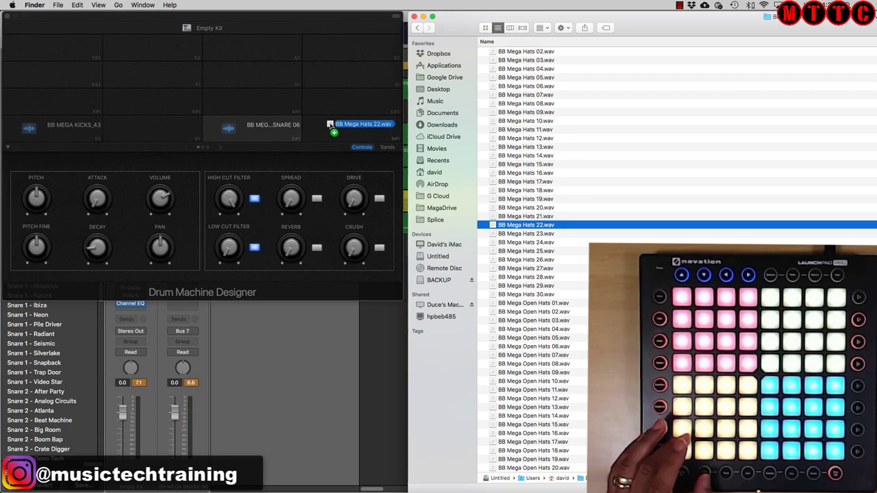
# Back in Logic Pro X, clear the kit's peak meter and set the BB MEGA KICKS_43 pad's volume to -18 dB.
pyautogui.moveTo(246, 17); pyautogui.dragTo(436, 3)
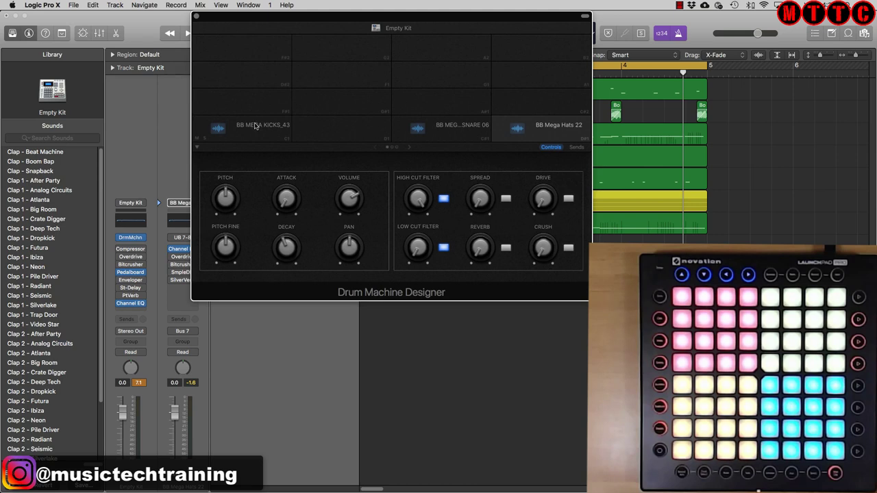
pyautogui.click(146, 383)
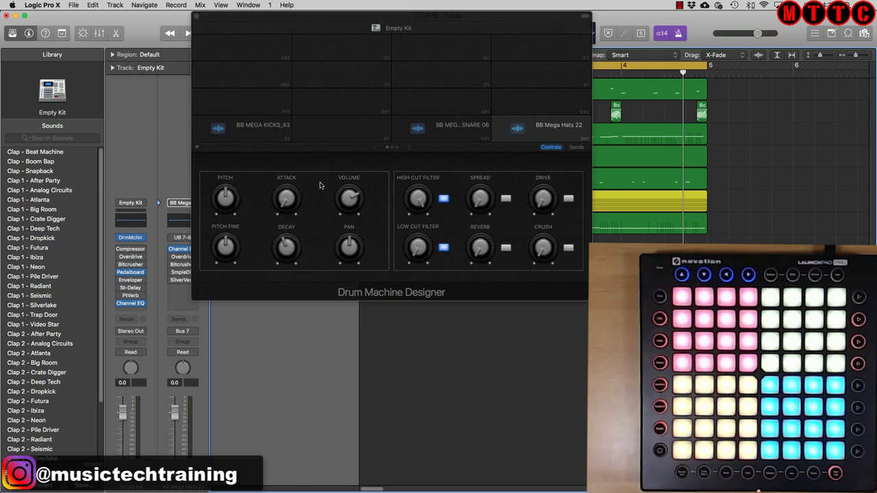
pyautogui.click(248, 133)
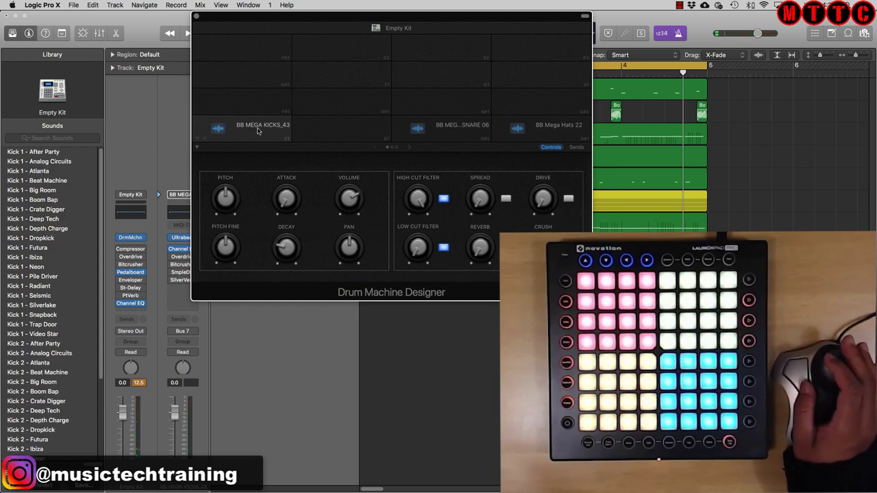
pyautogui.moveTo(351, 198); pyautogui.dragTo(356, 229)
pyautogui.scroll(-5, 342, 201)
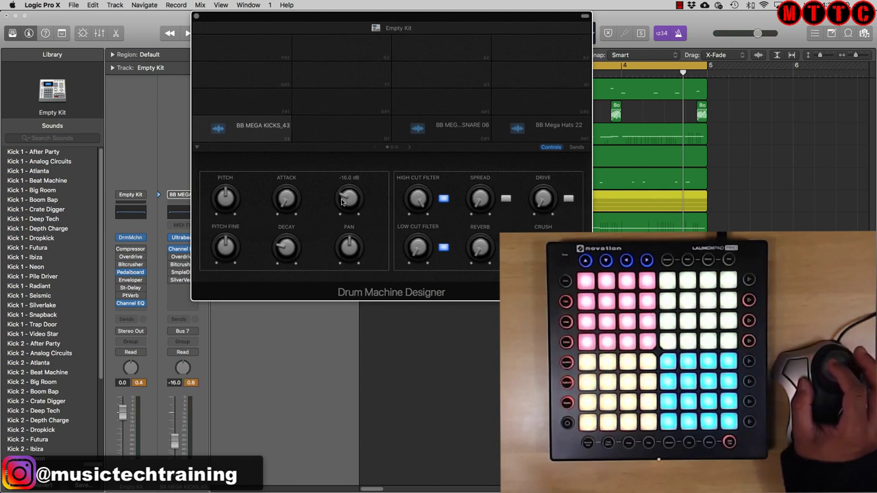
pyautogui.scroll(2, 342, 201)
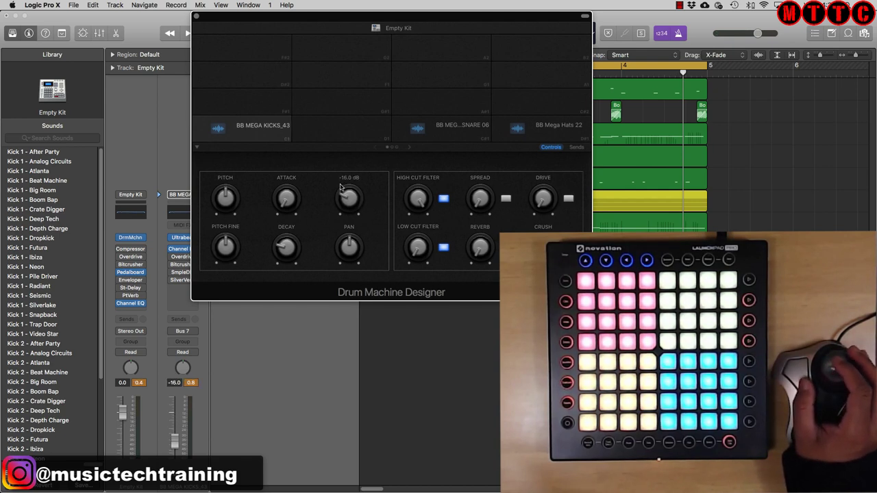
pyautogui.doubleClick(175, 382)
pyautogui.write('-18')
pyautogui.press('Return')
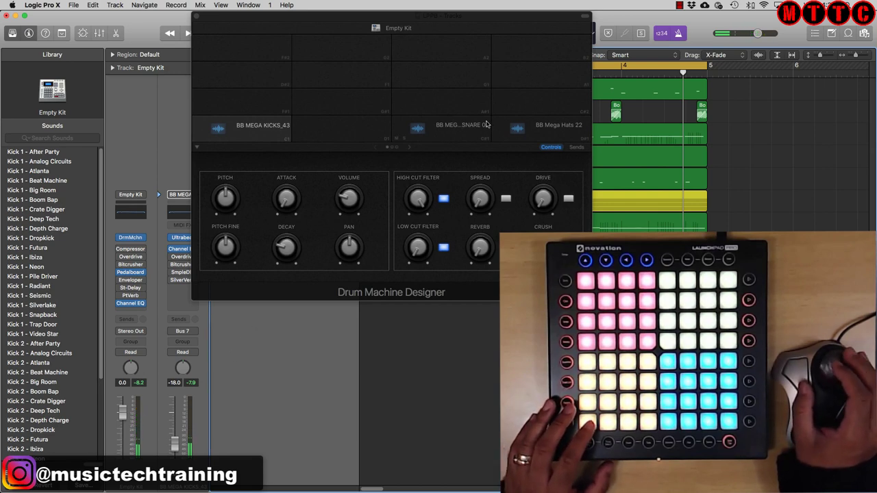
# Set the channel volume of the BB MEGA SNARE 06 pad to -18 dB.
pyautogui.click(461, 125)
pyautogui.click(461, 125)
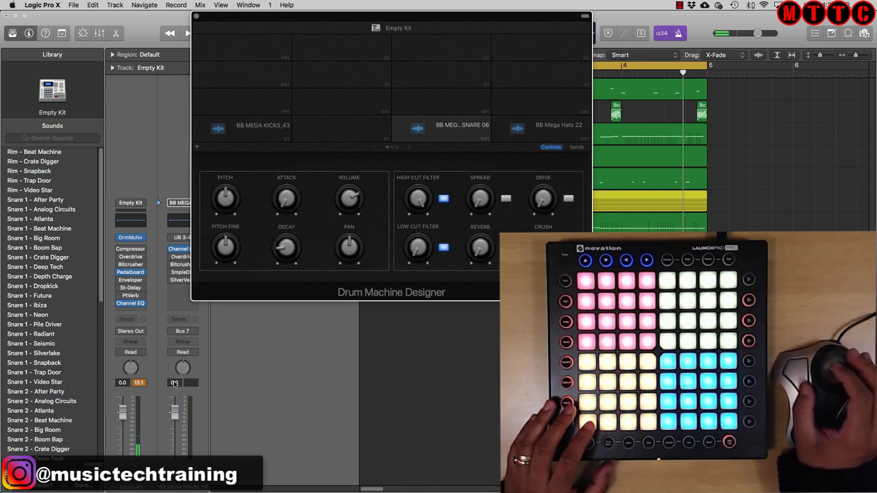
pyautogui.click(257, 133)
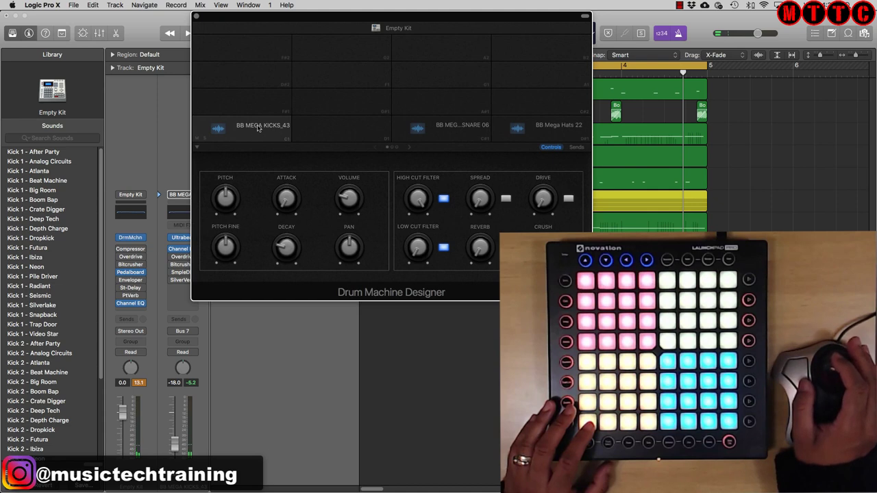
pyautogui.click(450, 129)
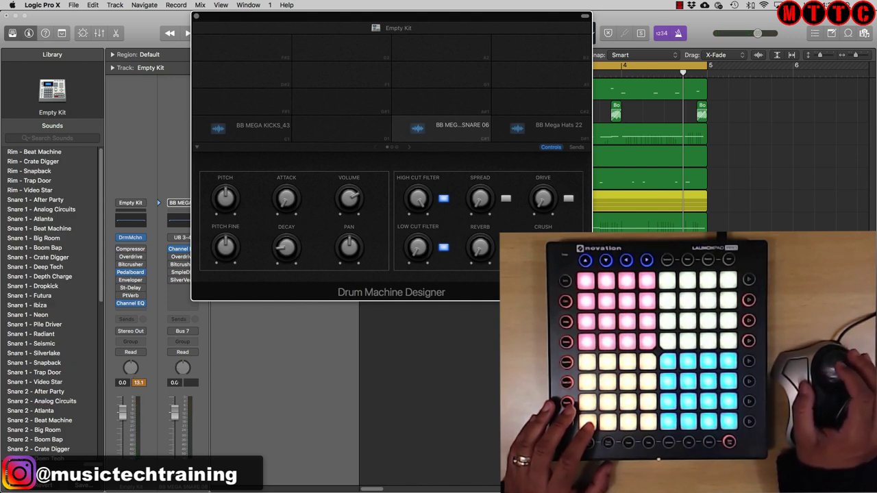
pyautogui.doubleClick(175, 382)
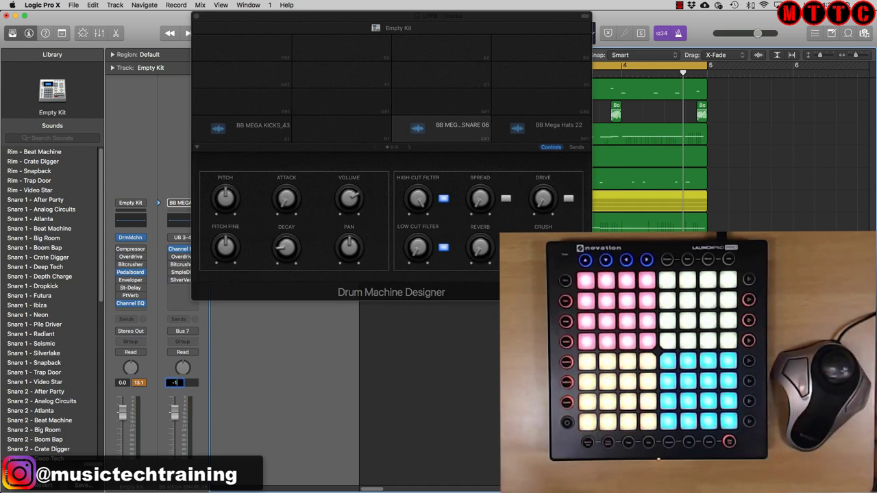
pyautogui.write('-18')
pyautogui.press('Return')
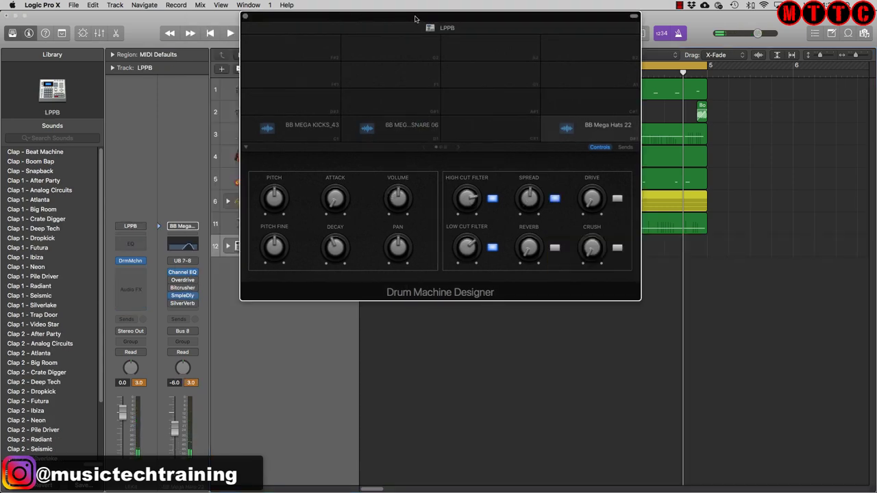
# Bring up the dialog for saving the kit as a library patch and dismiss it without saving.
pyautogui.moveTo(415, 19); pyautogui.dragTo(486, 19)
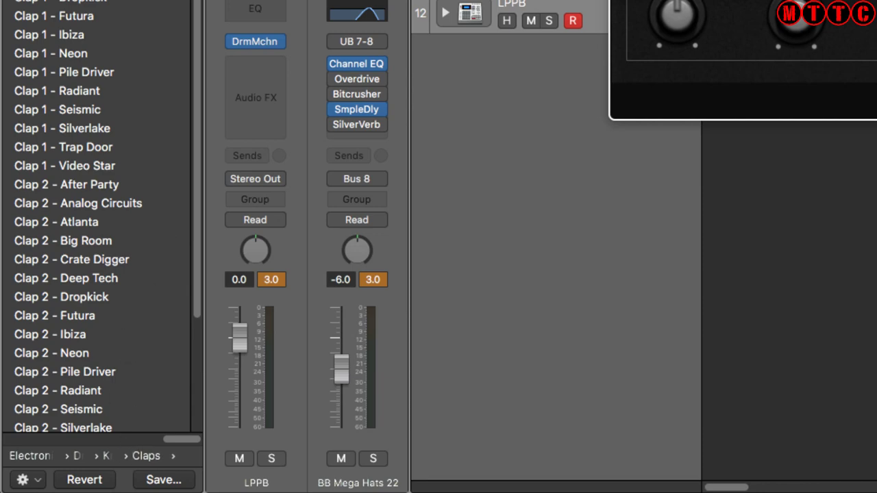
pyautogui.press('y')
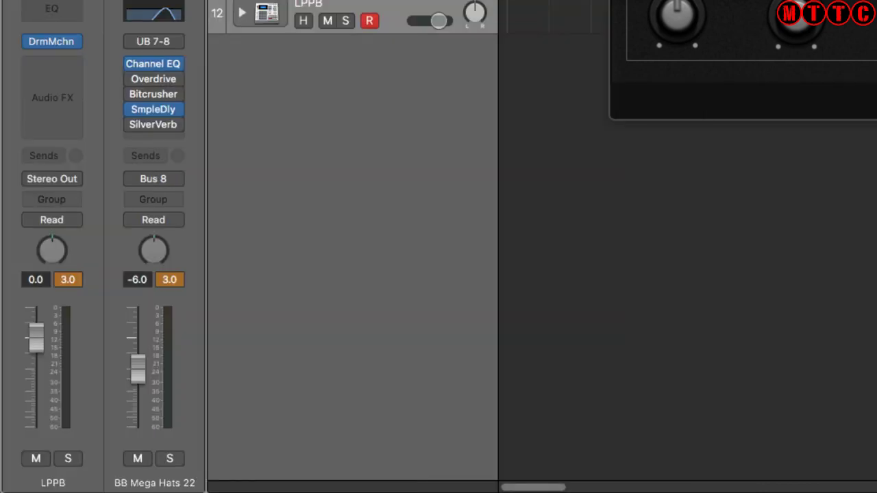
pyautogui.press('y')
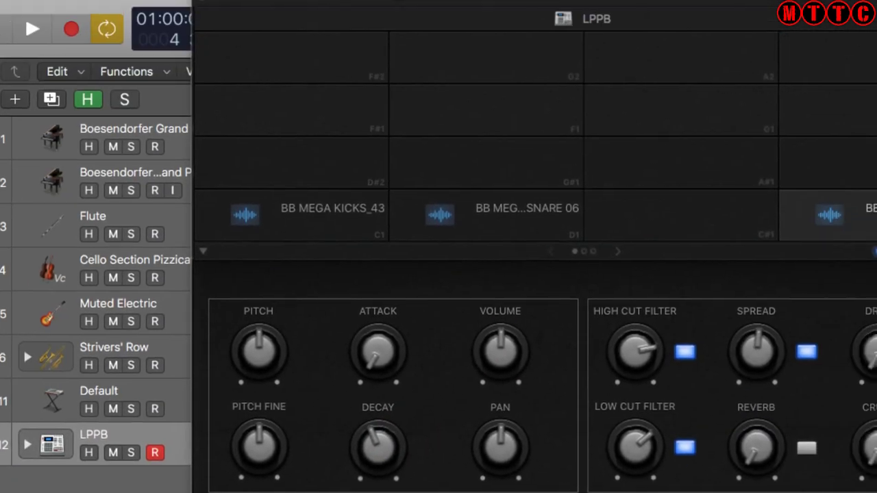
pyautogui.press('super+s')
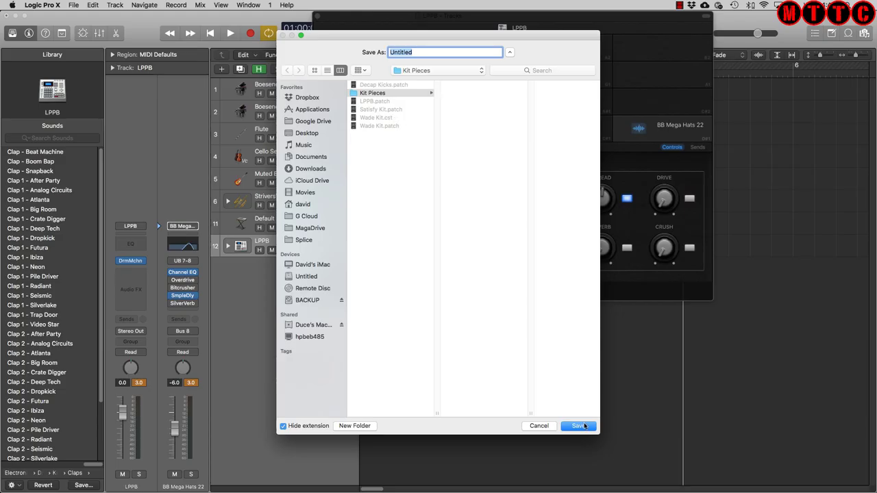
pyautogui.click(539, 426)
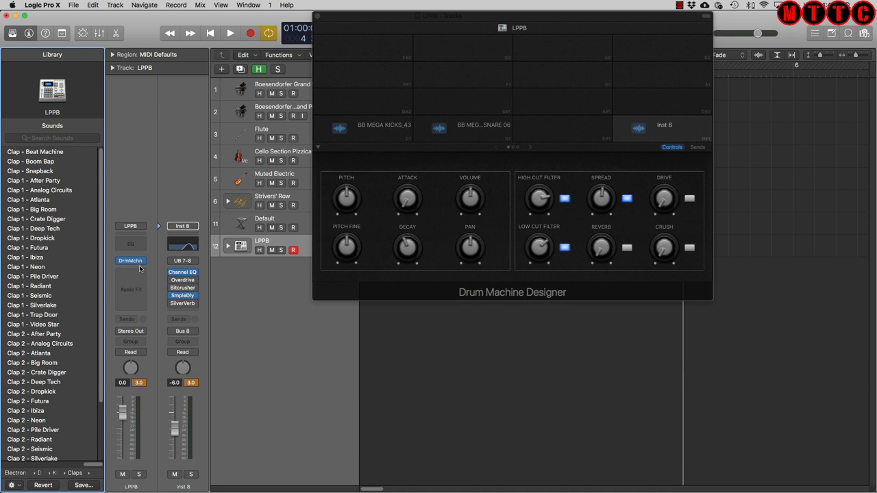
# Delete the LPPB drum track and add a new software instrument track with Drum Machine Designer.
pyautogui.click(316, 17)
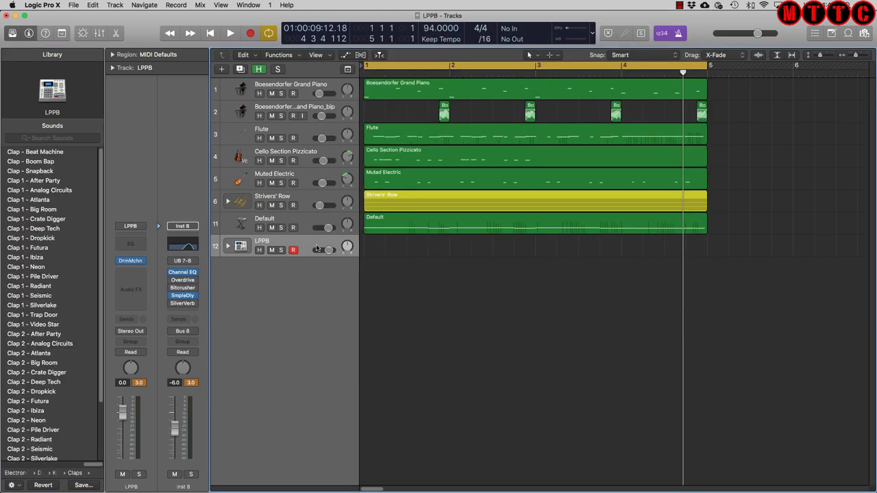
pyautogui.press('super+BackSpace')
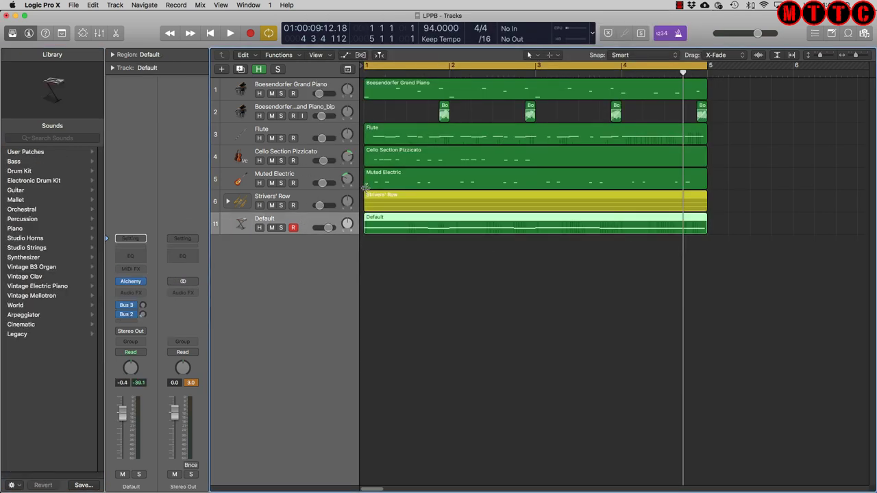
pyautogui.press('alt+super+s')
pyautogui.click(123, 281)
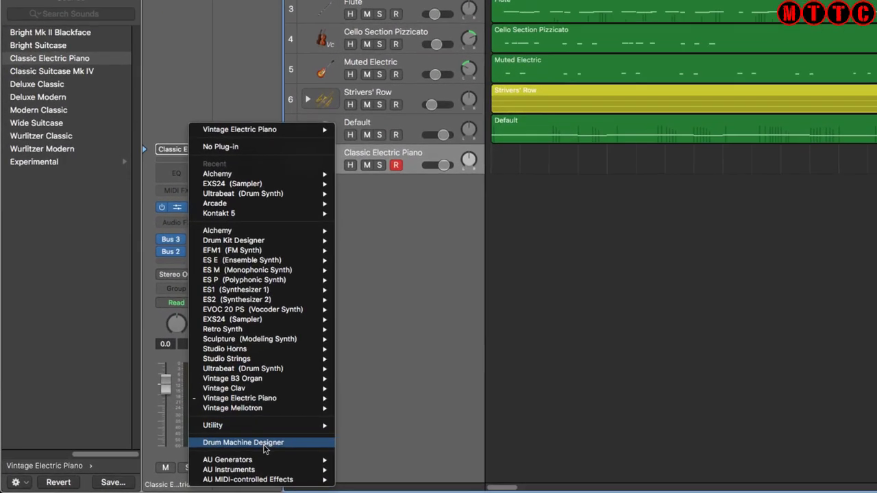
pyautogui.click(265, 446)
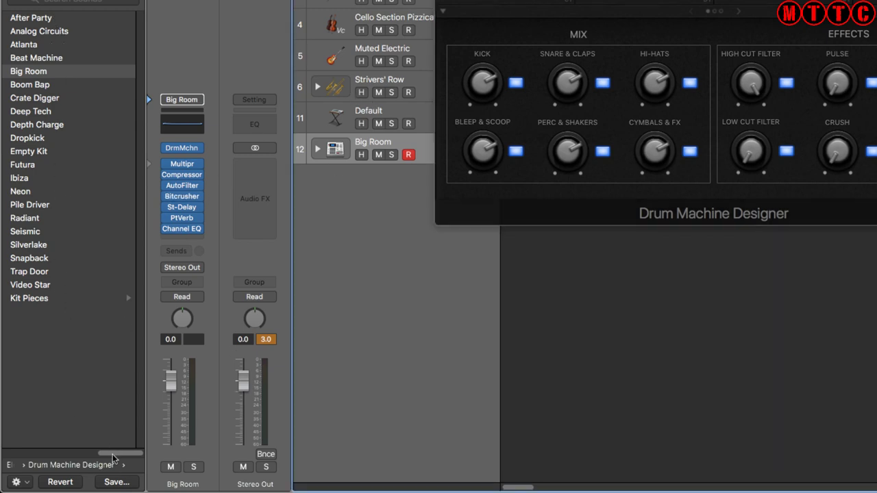
# Load the LPPB kit from the User Patches onto the new track, and hide the kit window and the Library.
pyautogui.moveTo(113, 456); pyautogui.dragTo(18, 463)
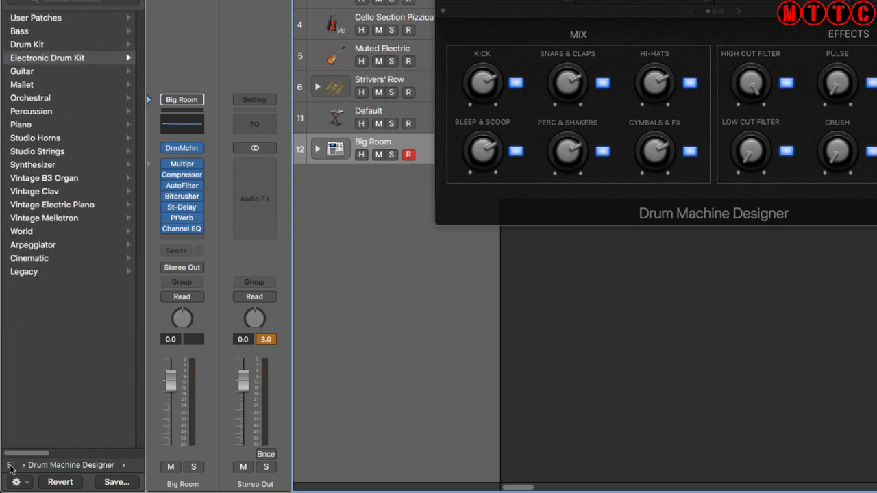
pyautogui.click(59, 18)
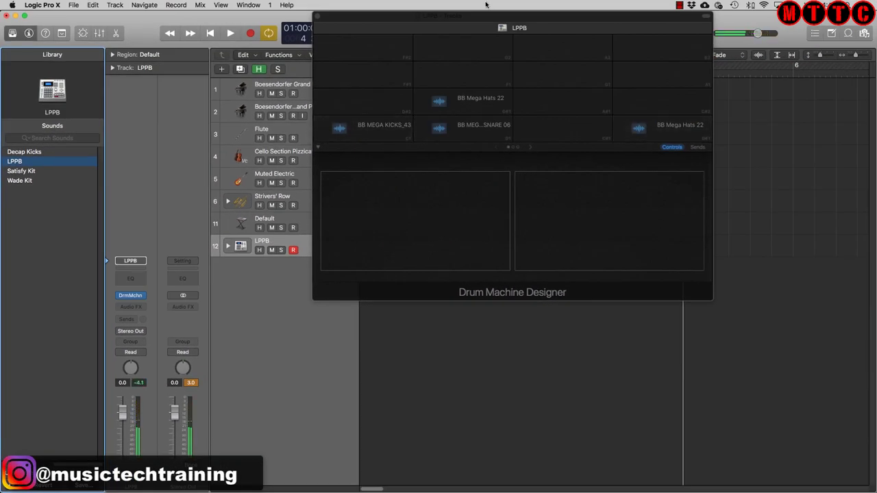
pyautogui.click(318, 17)
pyautogui.click(317, 16)
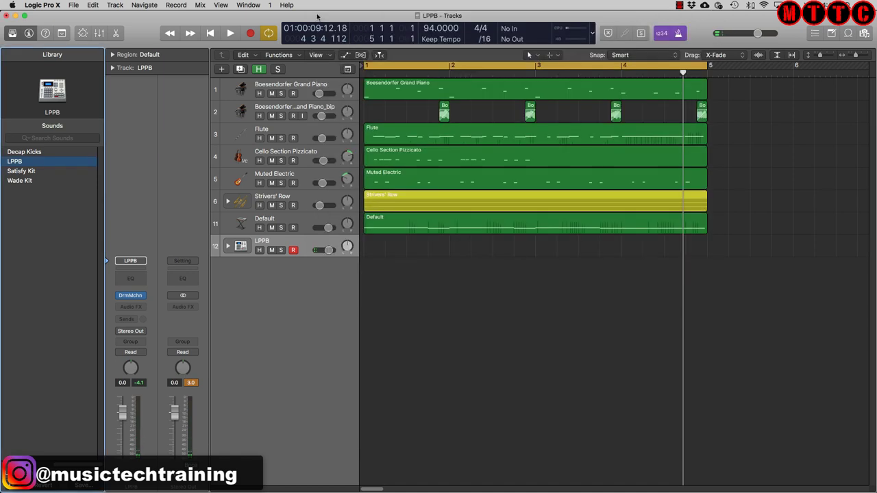
pyautogui.click(11, 33)
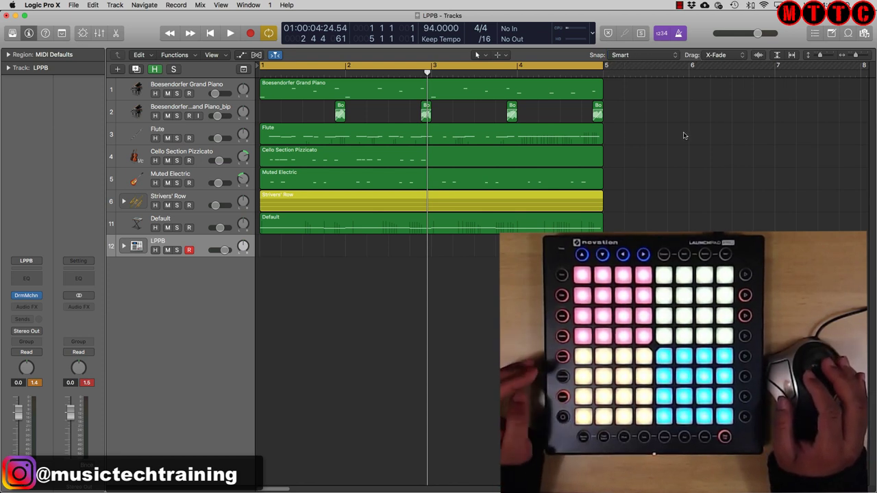
# Repeat all the regions once from bar 5, and extend the cycle range to bar 9.
pyautogui.press('super+a')
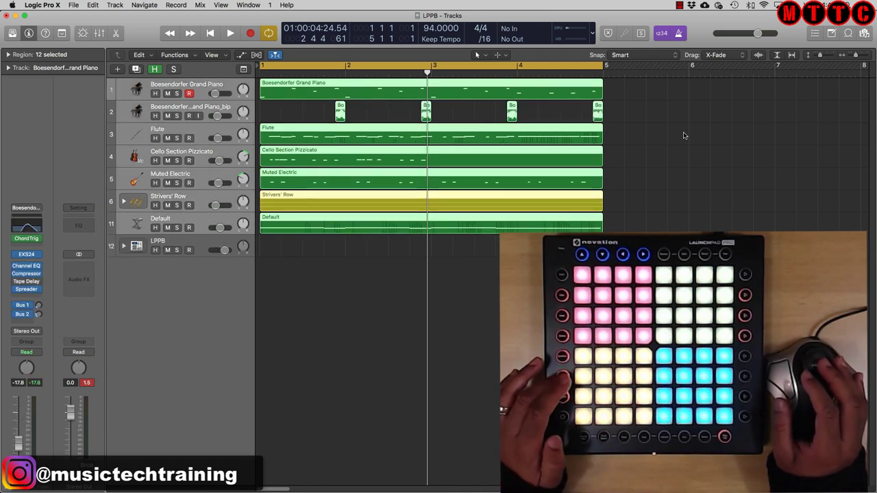
pyautogui.press('super+r')
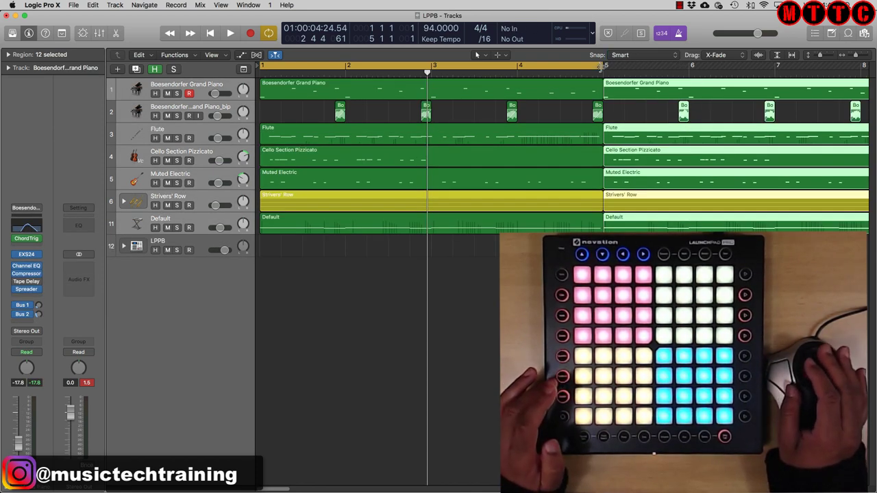
pyautogui.moveTo(601, 67); pyautogui.dragTo(820, 67)
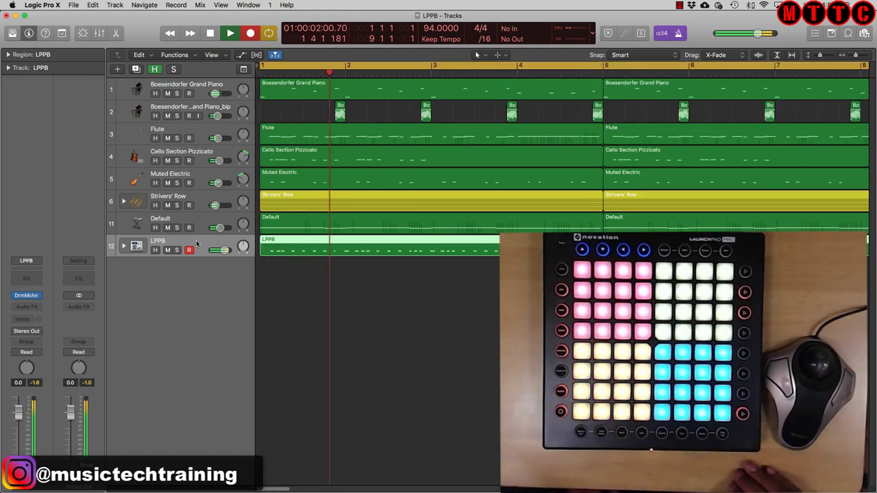
# Stop playback and examine the recorded LPPB drum region's hat, snare and kick notes up close in the Piano Roll.
pyautogui.doubleClick(533, 241)
pyautogui.press('space')
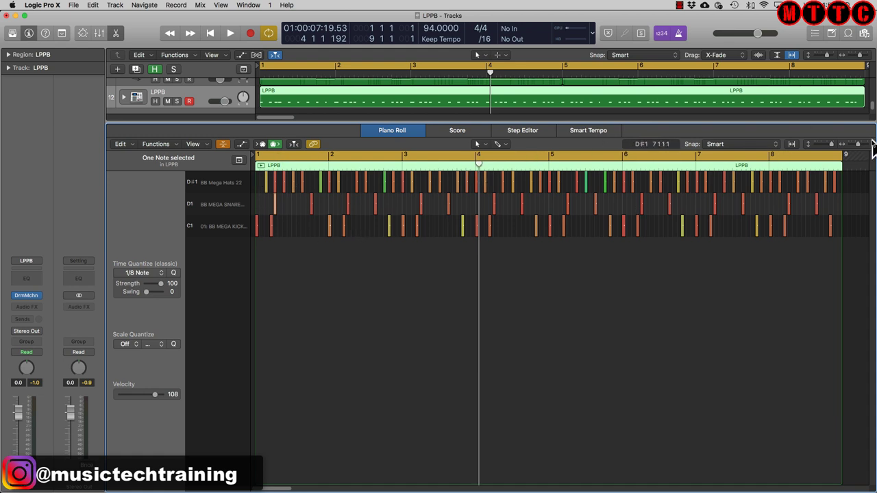
pyautogui.moveTo(861, 144); pyautogui.dragTo(866, 145)
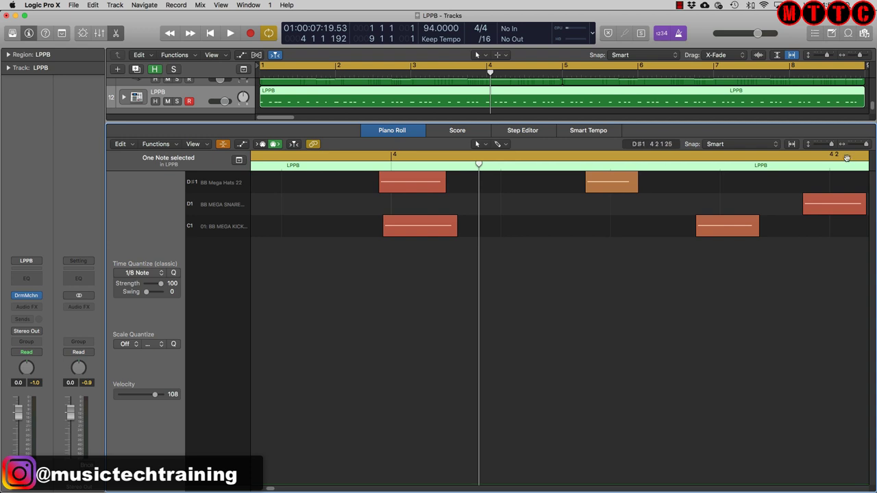
pyautogui.moveTo(866, 144); pyautogui.dragTo(857, 144)
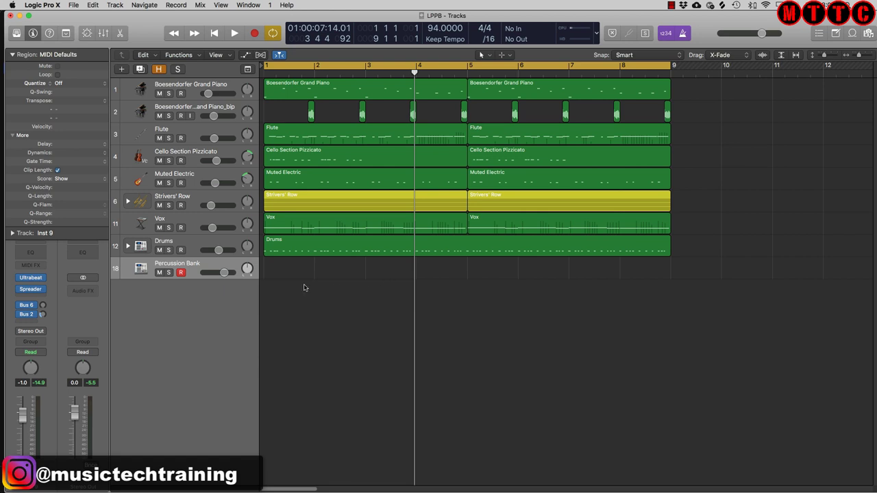
# Open Ultrabeat on the Percussion Bank track, look through its Drum Banks presets, and close the plug-in window.
pyautogui.click(31, 278)
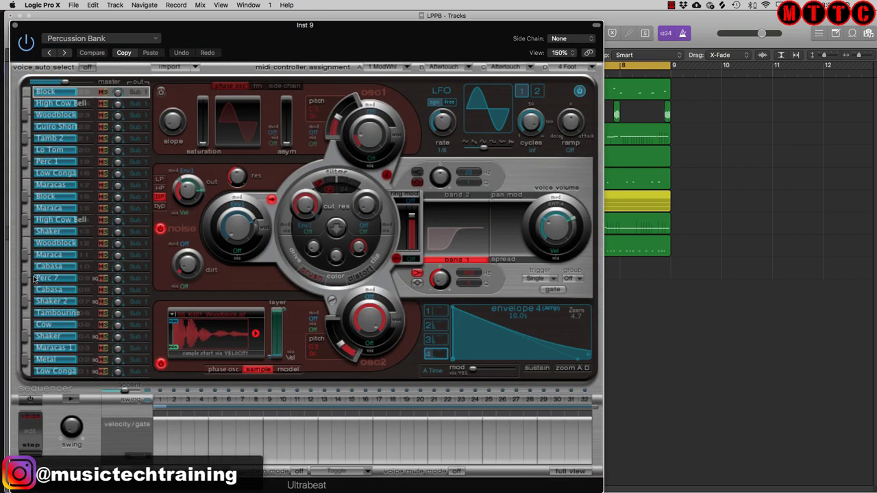
pyautogui.click(82, 39)
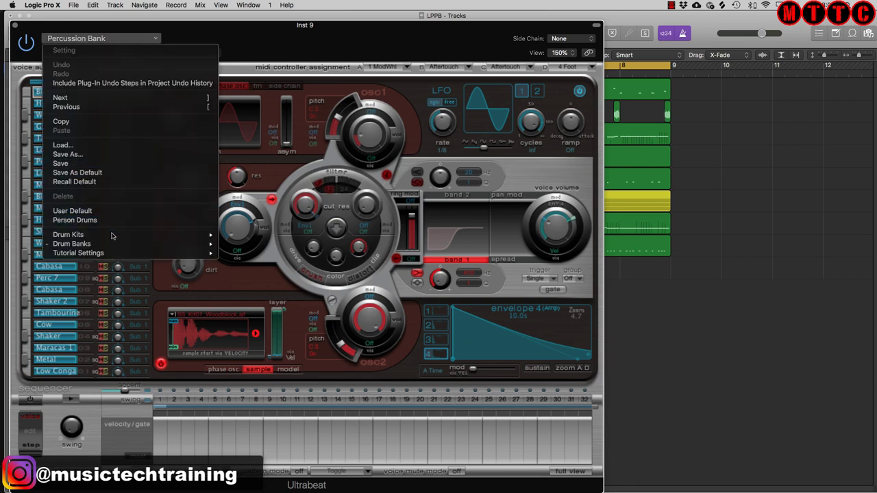
pyautogui.moveTo(111, 246)
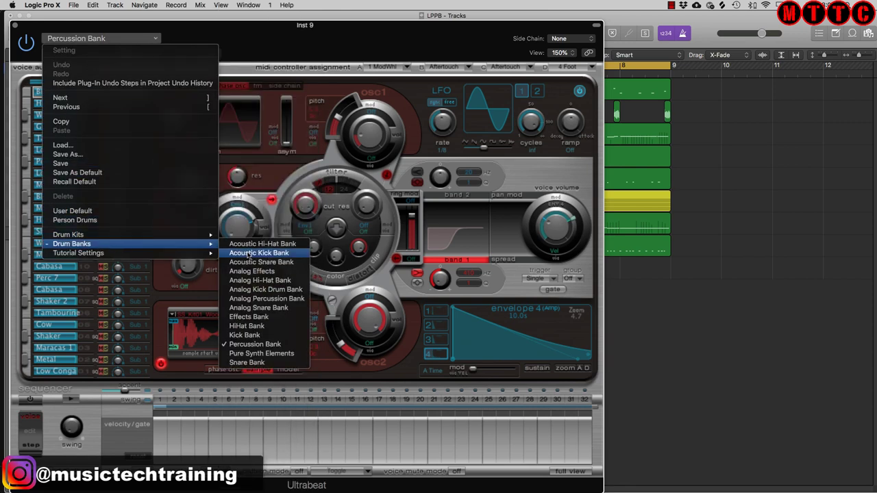
pyautogui.click(341, 30)
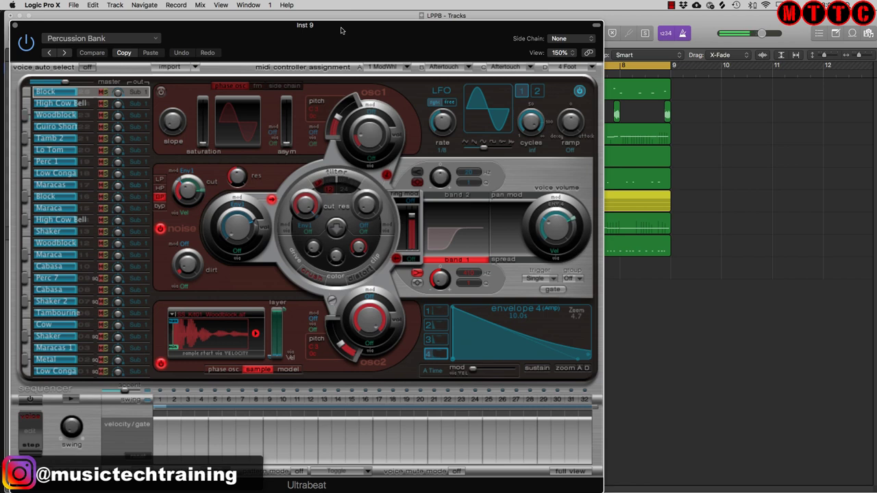
pyautogui.press('super+w')
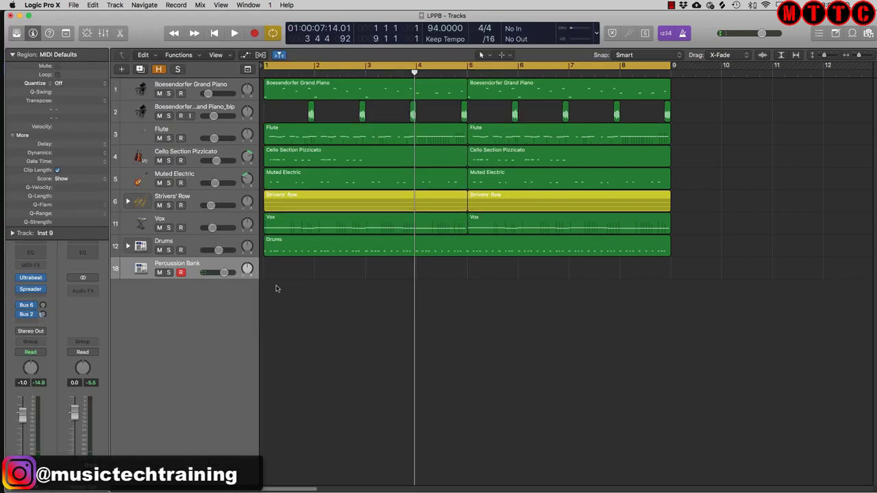
# Record a percussion part on the Percussion Bank track, keep it as a region from bar 1 to bar 5, and repeat it once.
pyautogui.press('Return')
pyautogui.press('space')
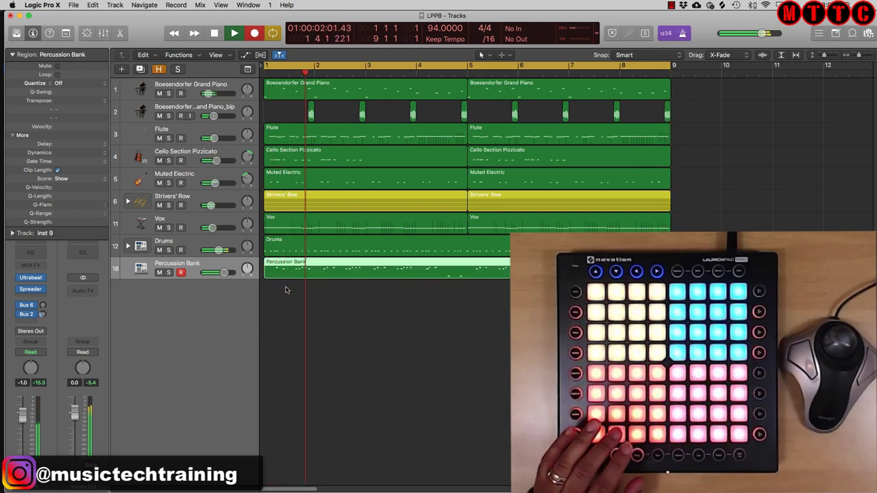
pyautogui.press('space')
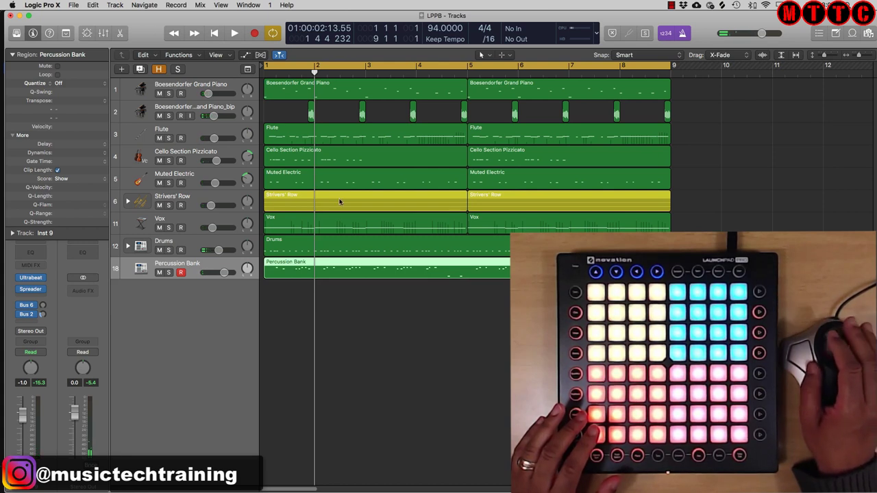
pyautogui.moveTo(263, 276)
pyautogui.mouseDown()
pyautogui.moveTo(467, 278)
pyautogui.moveTo(263, 276)
pyautogui.mouseUp()
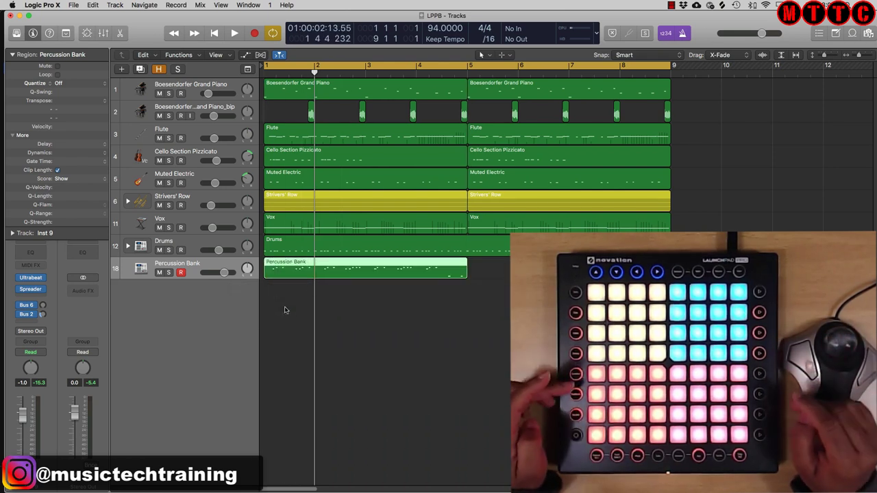
pyautogui.press('super+r')
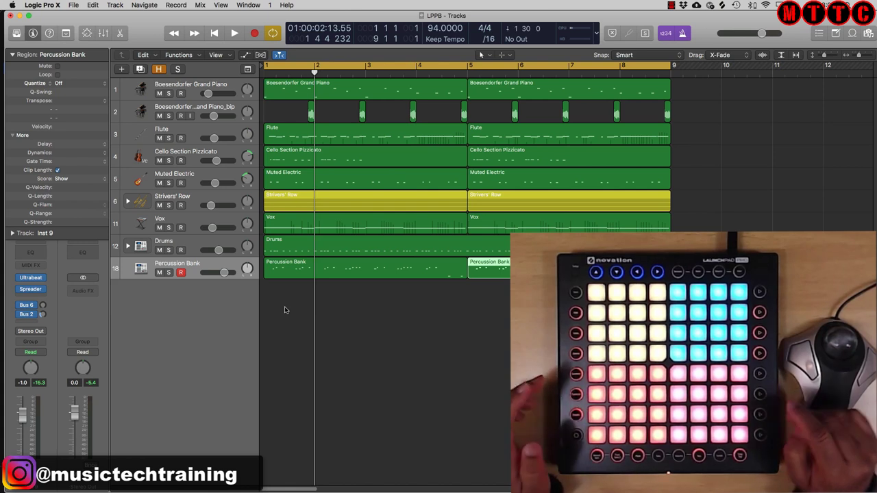
# Select both Percussion Bank regions and quantize them to 1/16 Swing B.
pyautogui.click(413, 311)
pyautogui.moveTo(414, 311); pyautogui.dragTo(505, 273)
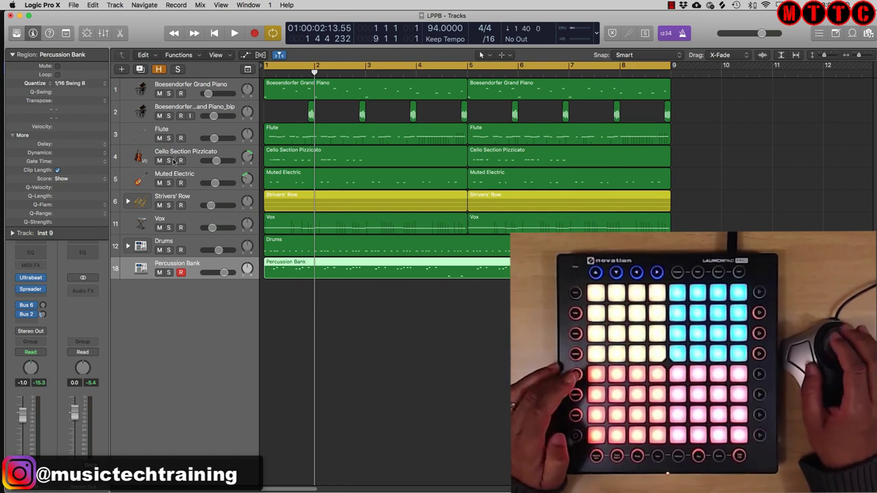
pyautogui.click(66, 85)
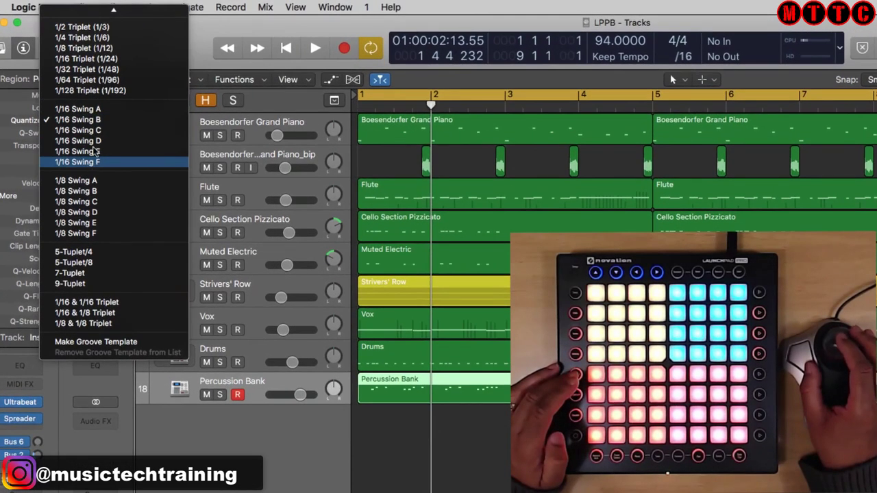
pyautogui.scroll(5, 92, 134)
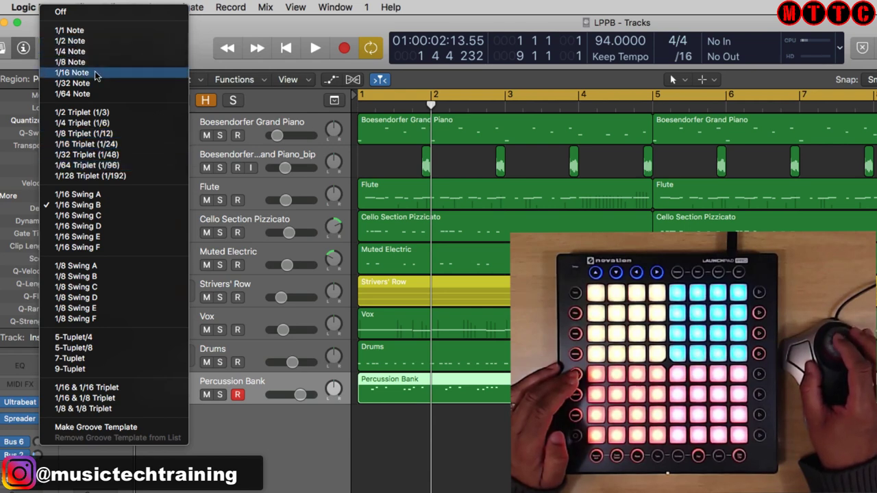
pyautogui.click(111, 207)
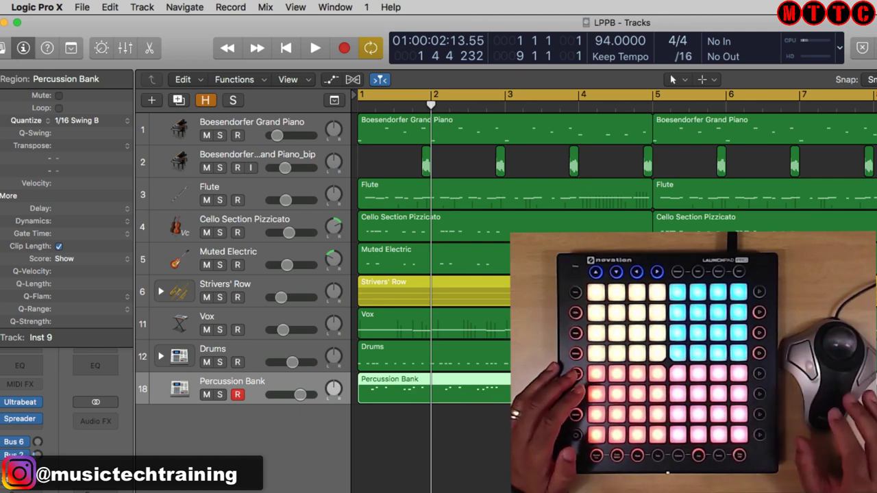
# Play the arrangement from the beginning to hear the quantized percussion with the other tracks, and stop playback.
pyautogui.press('Return')
pyautogui.press('space')
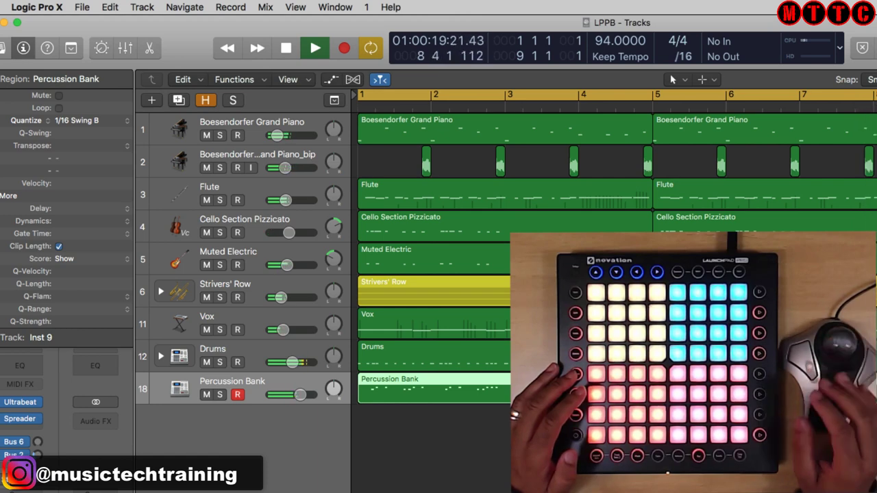
pyautogui.press('space')
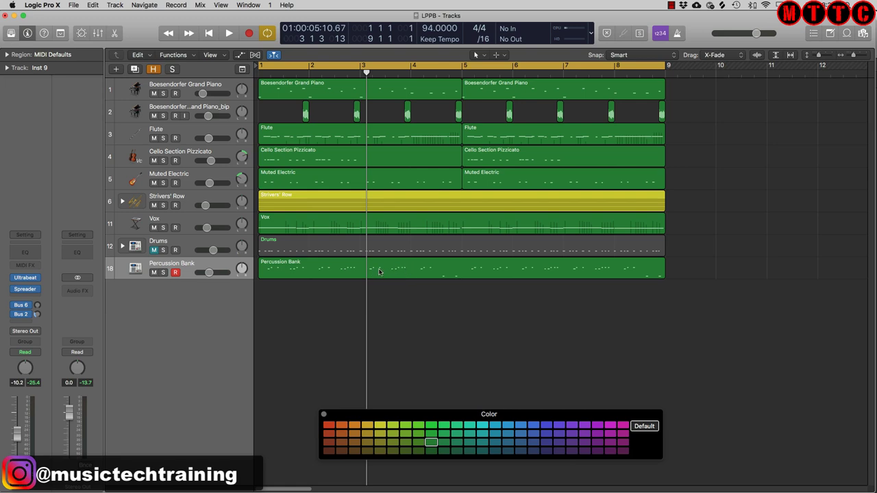
# Open the Percussion Bank region in the Piano Roll with only used notes shown, and set the project's division to /48.
pyautogui.doubleClick(387, 271)
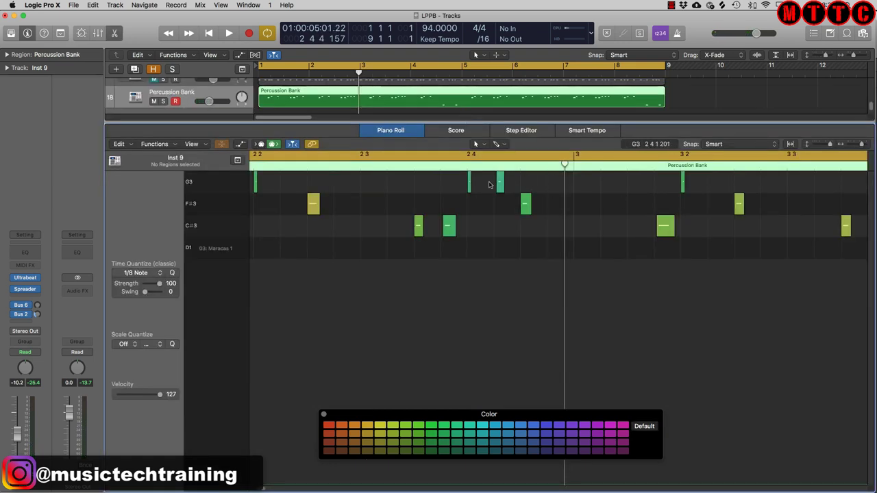
pyautogui.click(216, 209)
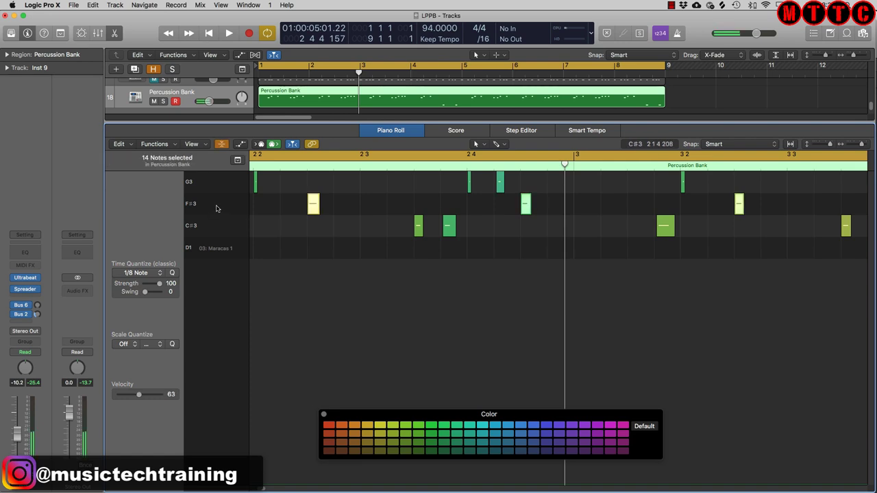
pyautogui.click(222, 144)
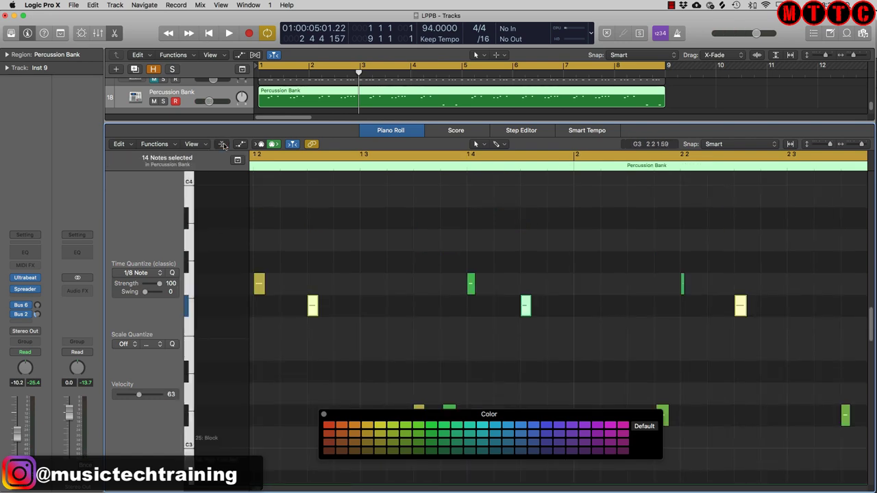
pyautogui.click(222, 145)
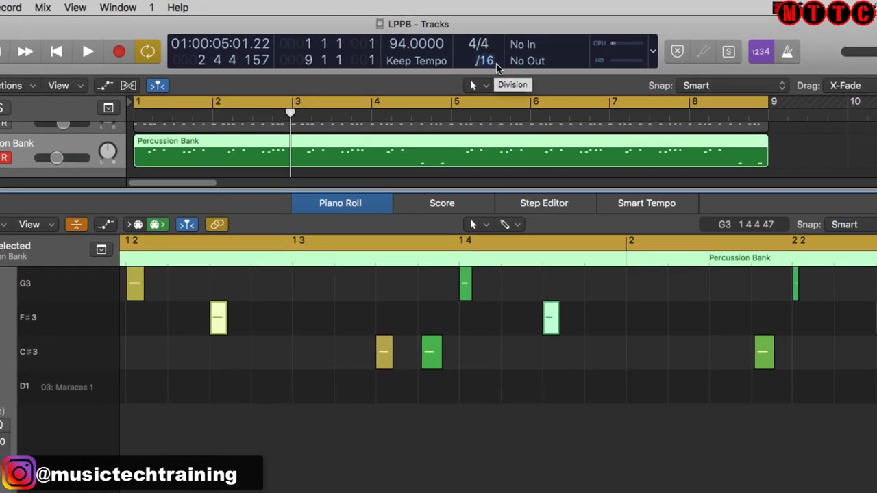
pyautogui.click(487, 62)
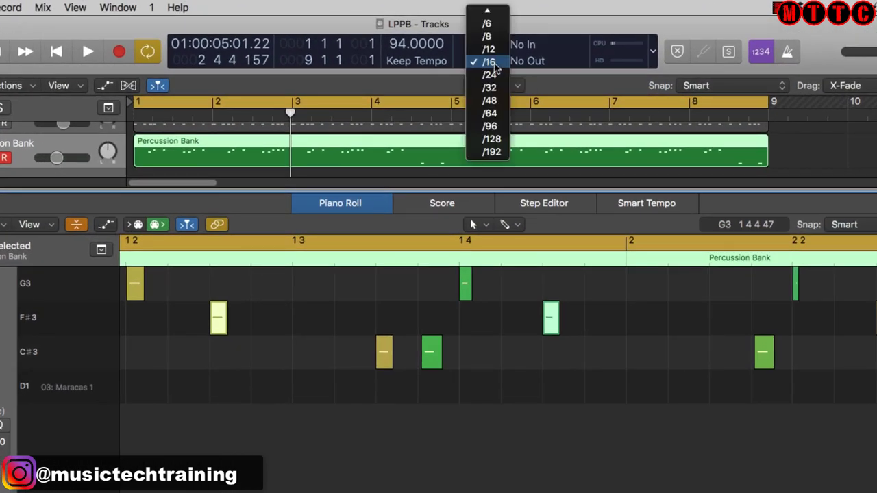
pyautogui.click(491, 101)
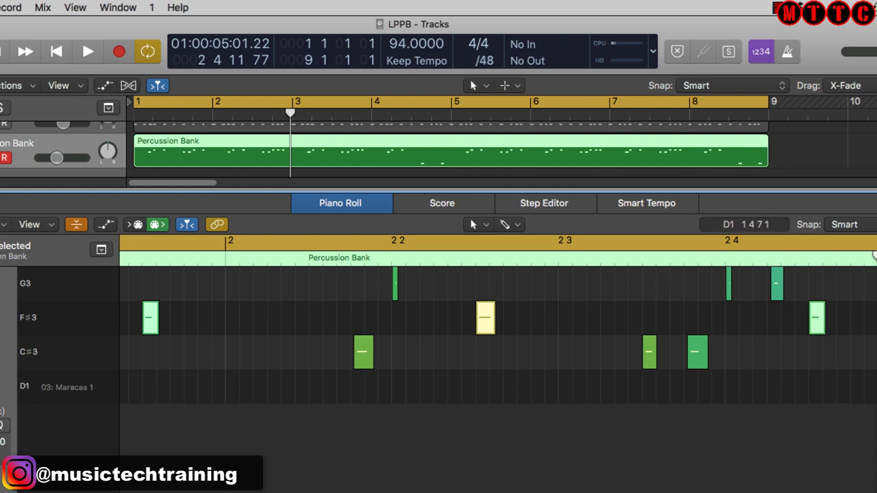
# Add a roll of three consecutive F♯3 notes just before bar 3, starting at 2 4 10 1 and spaced one /48 division apart.
pyautogui.hscroll(5, 479, 336)
pyautogui.hscroll(6, 479, 336)
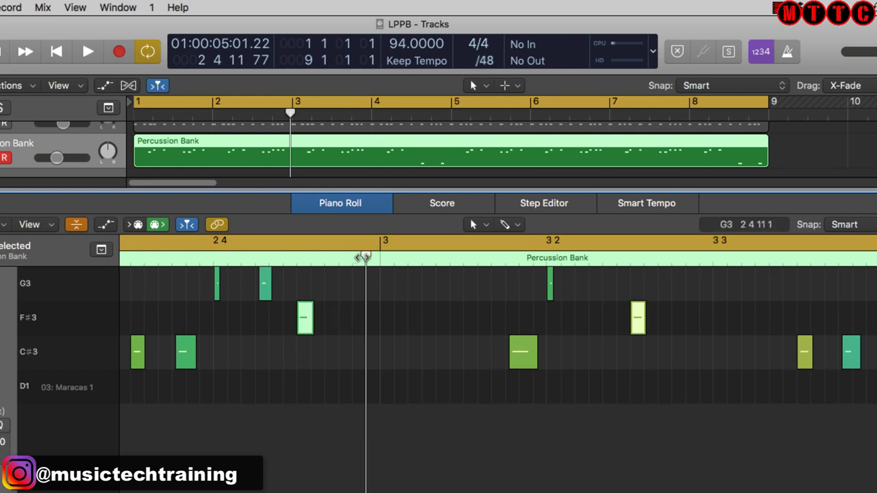
pyautogui.moveTo(366, 257); pyautogui.dragTo(338, 258)
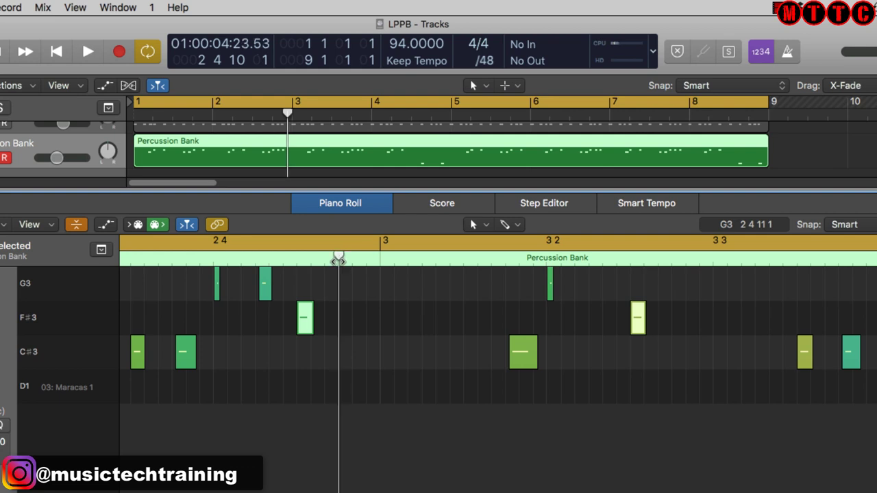
pyautogui.rightClick(346, 314)
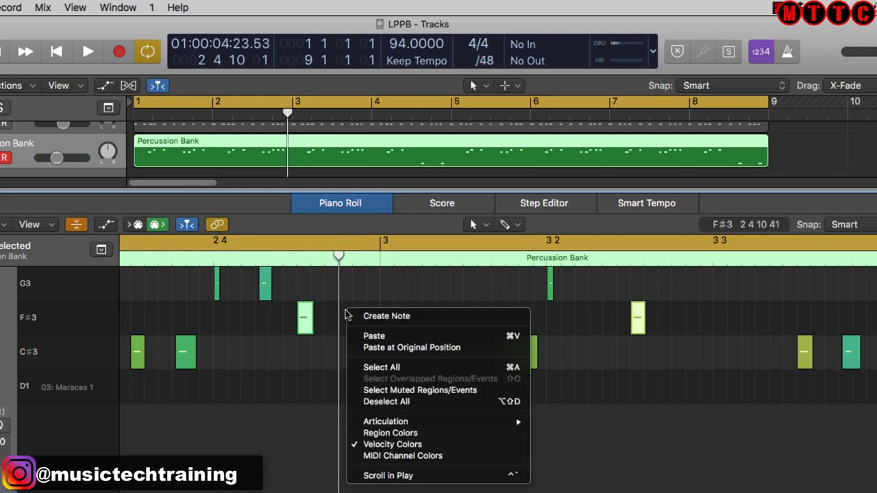
pyautogui.click(382, 317)
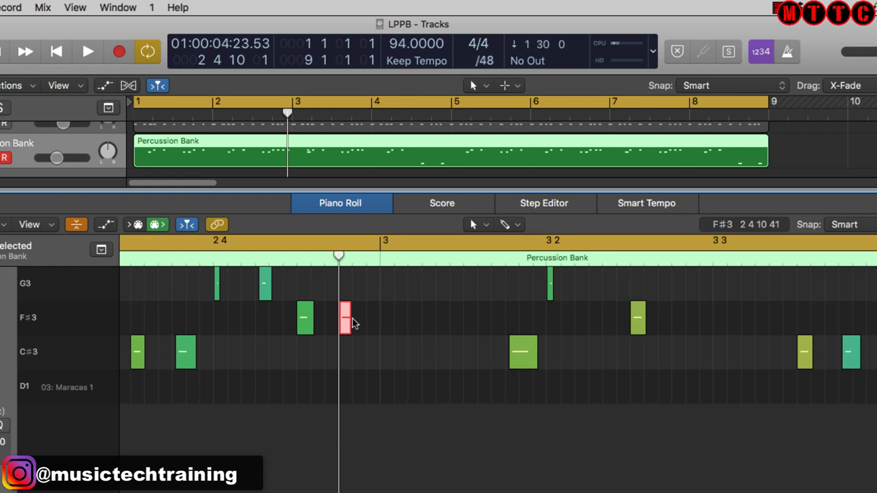
pyautogui.moveTo(352, 320)
pyautogui.mouseDown()
pyautogui.moveTo(512, 317)
pyautogui.moveTo(360, 329)
pyautogui.mouseUp()
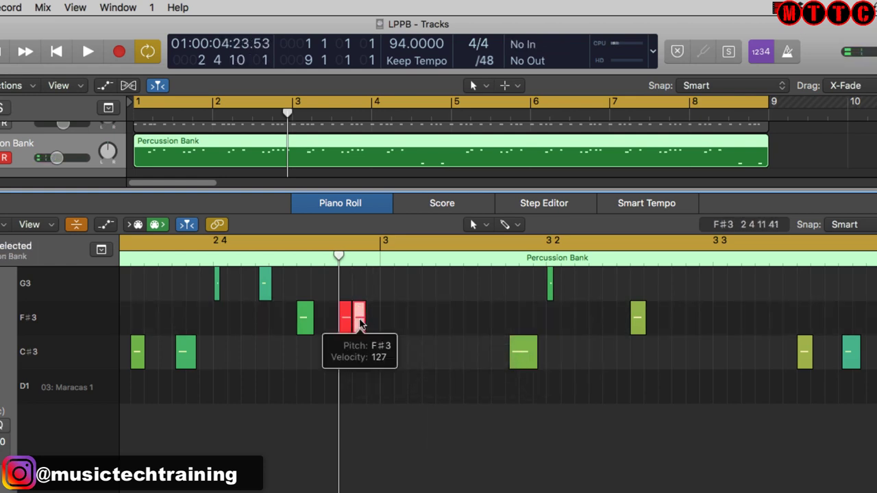
pyautogui.press('super+r')
pyautogui.moveTo(525, 324); pyautogui.dragTo(374, 329)
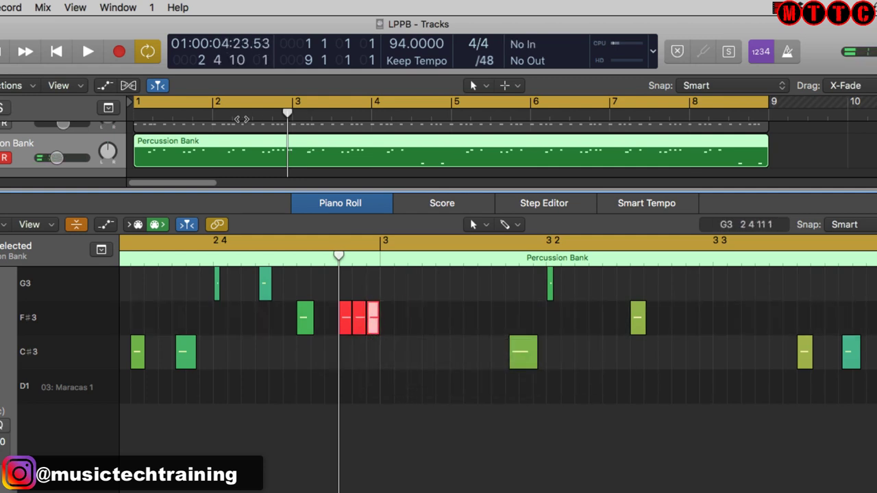
# Audition the percussion with the F♯3 roll from before bar 3, and set the division back to /16.
pyautogui.click(241, 118)
pyautogui.press('space')
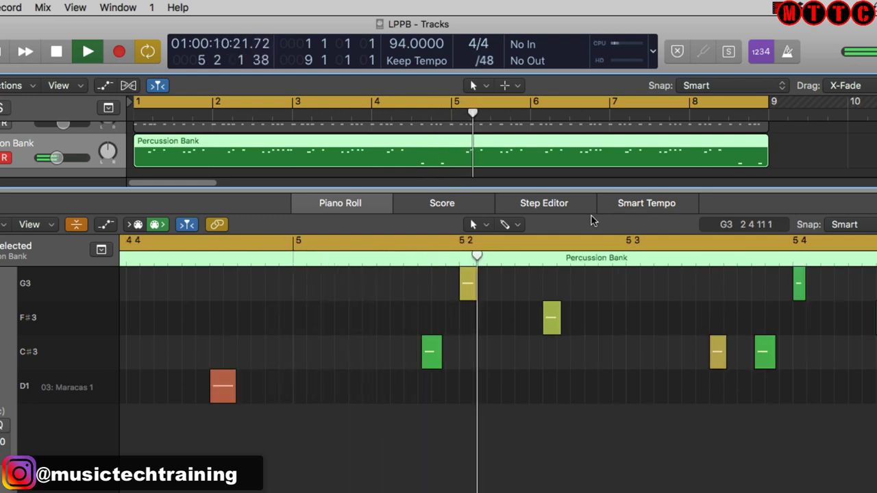
pyautogui.press('space')
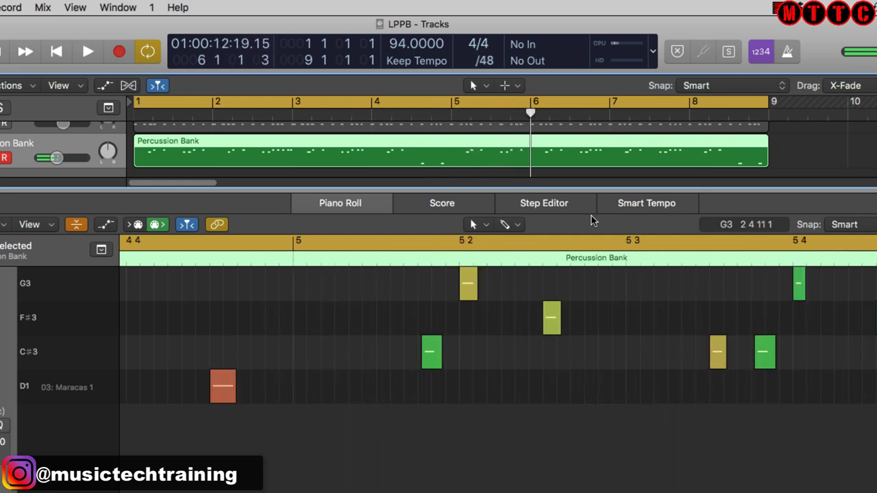
pyautogui.press('space')
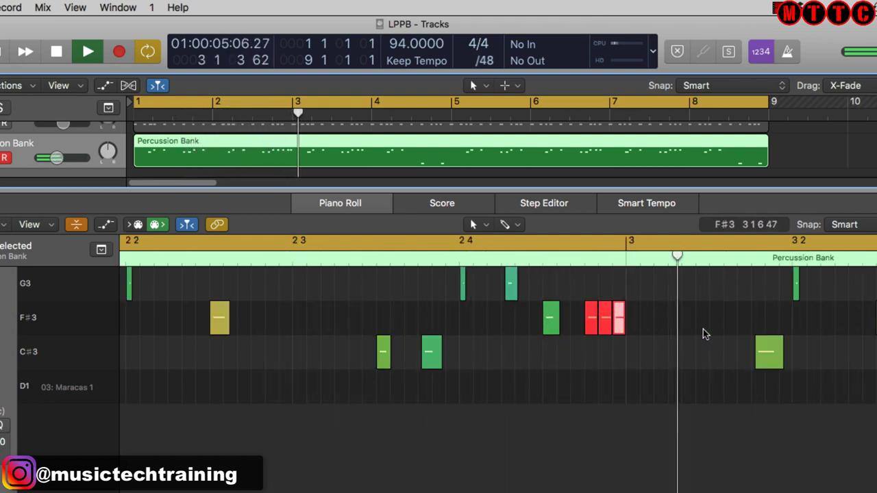
pyautogui.press('space')
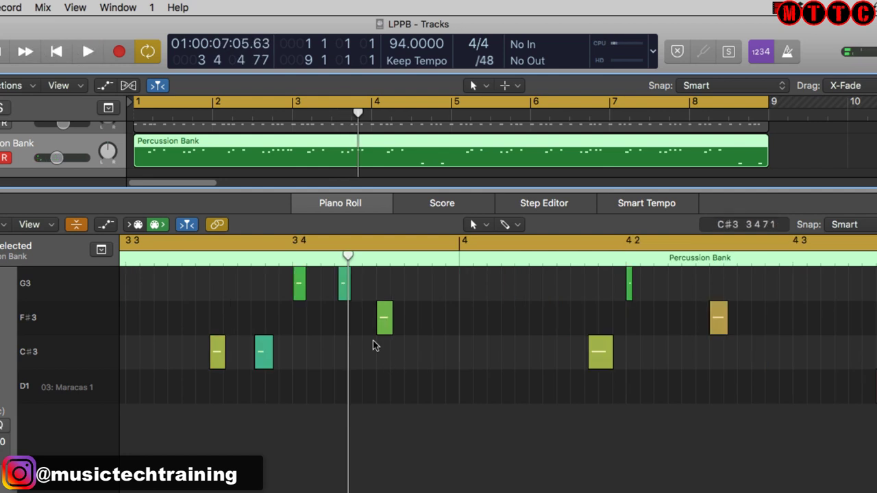
pyautogui.click(485, 61)
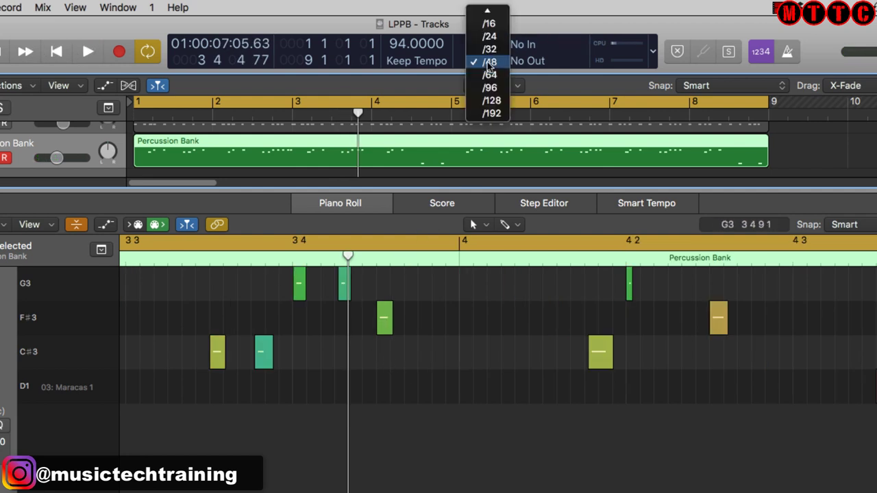
pyautogui.click(498, 25)
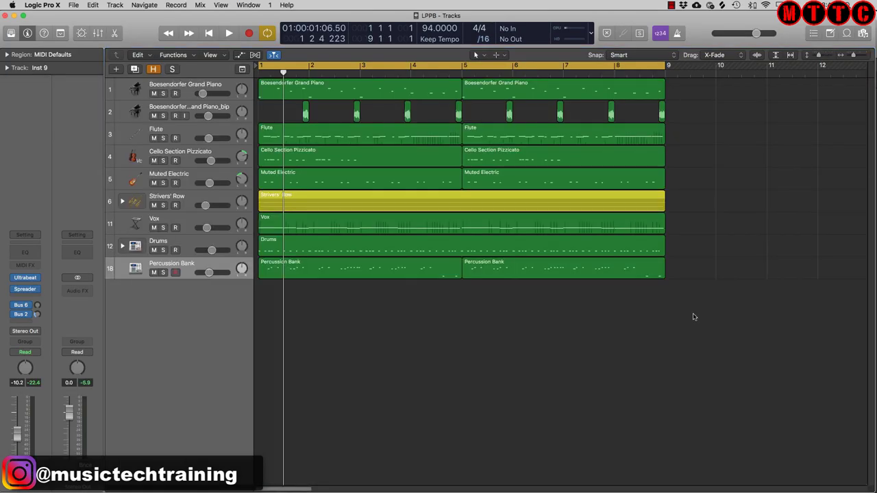
# Add a duplicate of the Percussion Bank track and replace its instrument with a stereo EXS24 sampler.
pyautogui.click(192, 265)
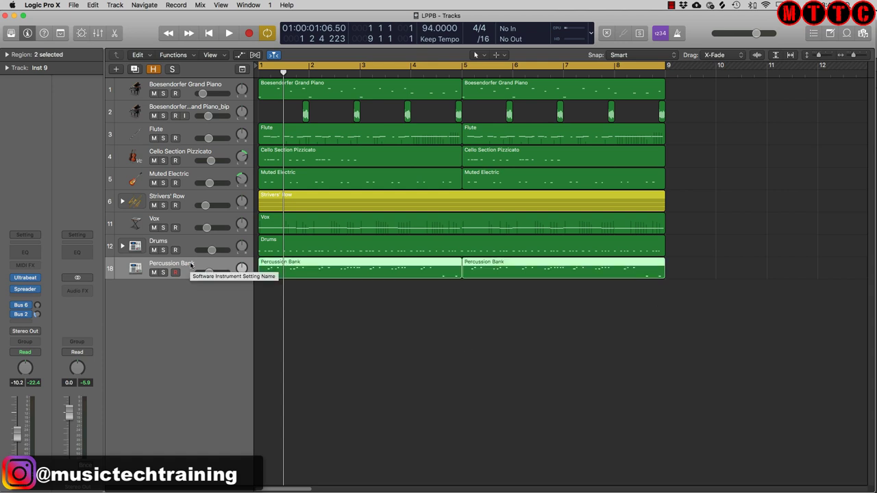
pyautogui.press('super+d')
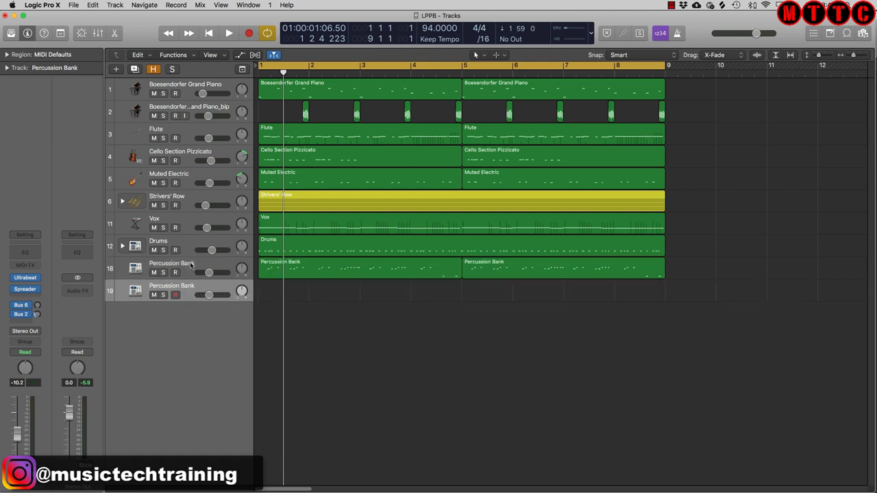
pyautogui.click(38, 280)
pyautogui.moveTo(76, 259)
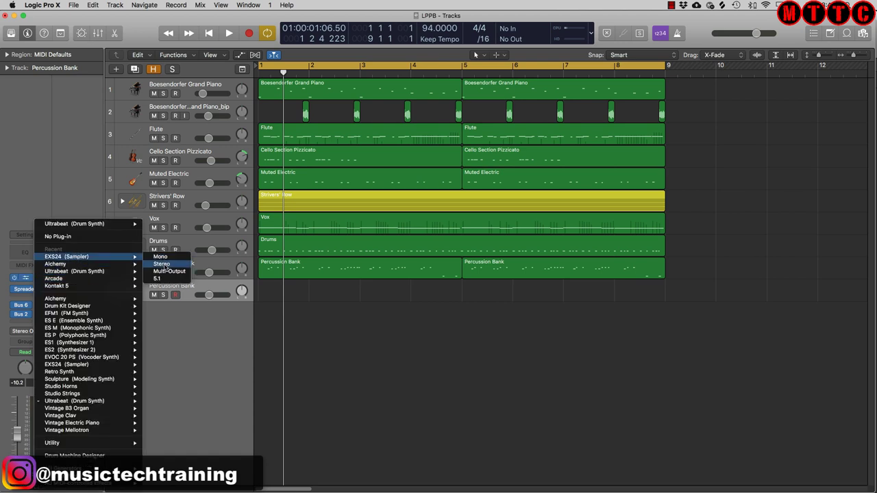
pyautogui.click(165, 264)
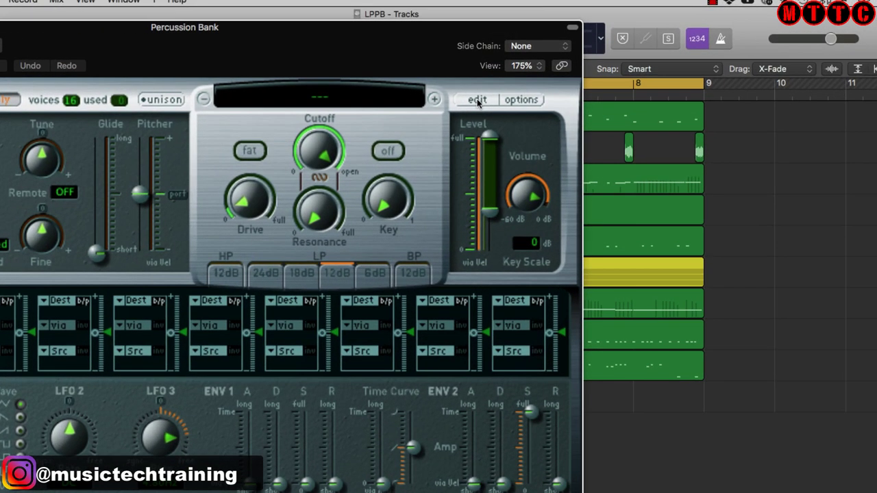
# Create a new zone in the EXS24 instrument and load BB Mega Hats 23.wav from the Body Blows Mega Hats folder.
pyautogui.click(478, 101)
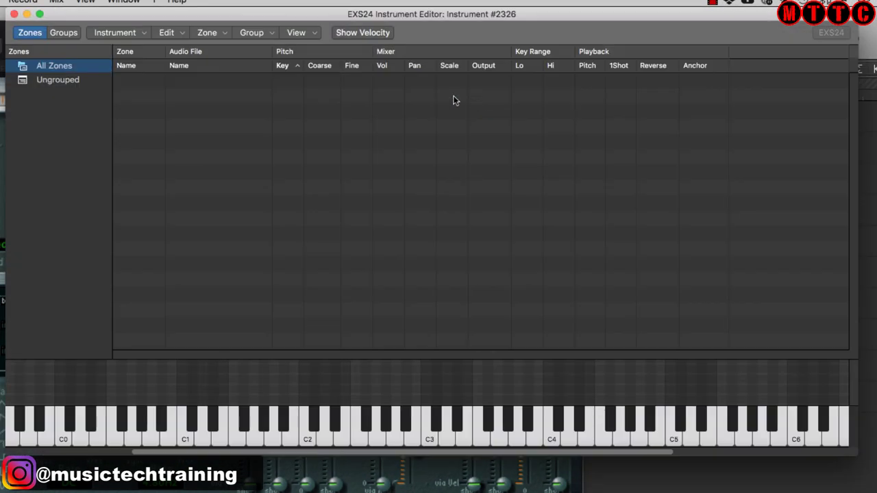
pyautogui.click(206, 34)
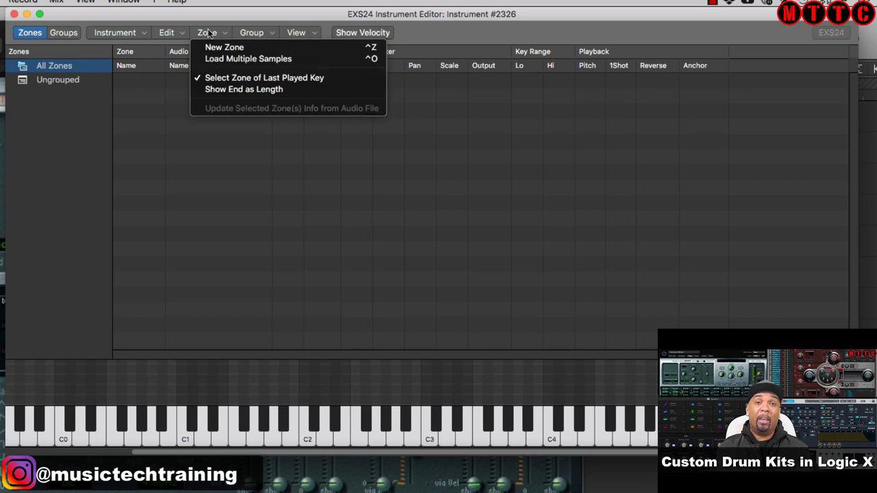
pyautogui.click(225, 46)
pyautogui.click(264, 82)
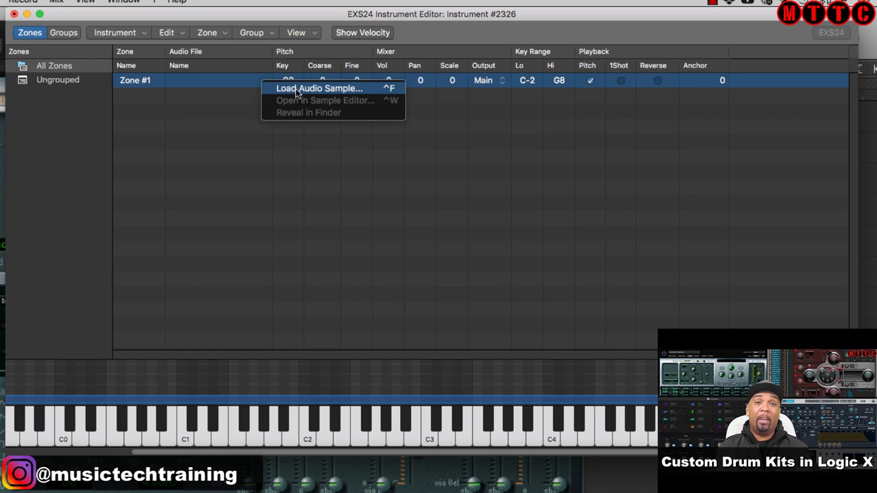
pyautogui.click(296, 89)
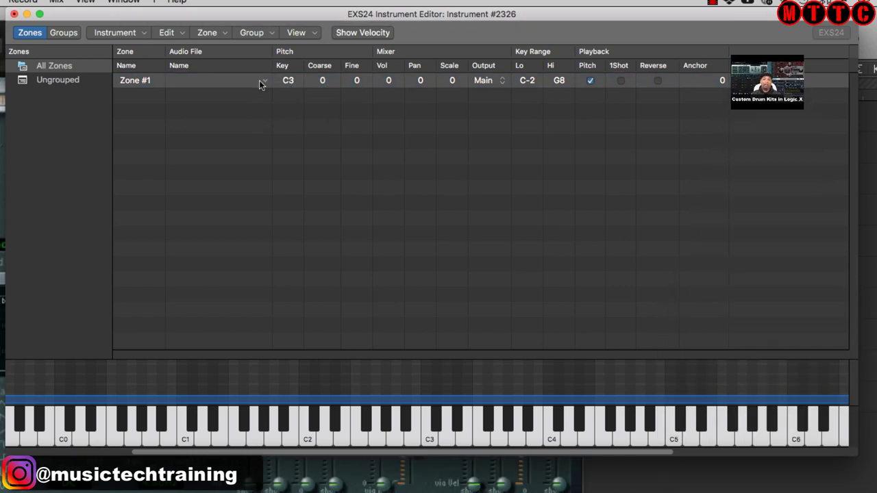
pyautogui.click(263, 83)
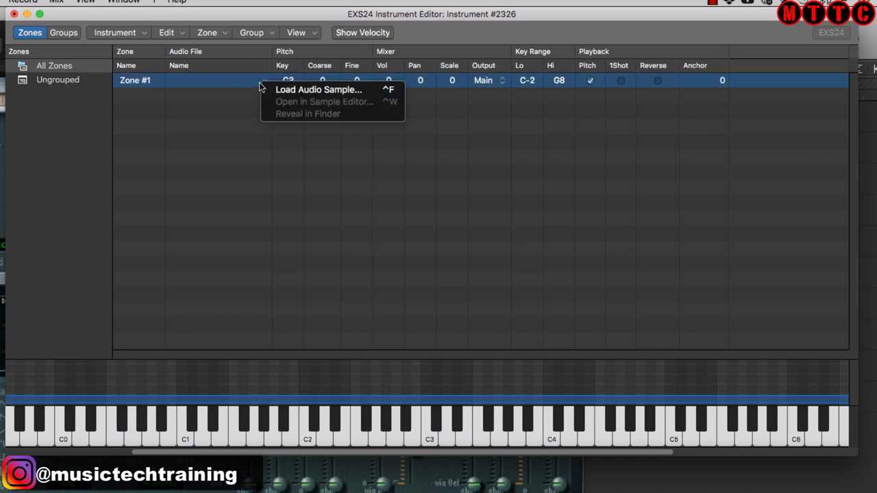
pyautogui.click(307, 90)
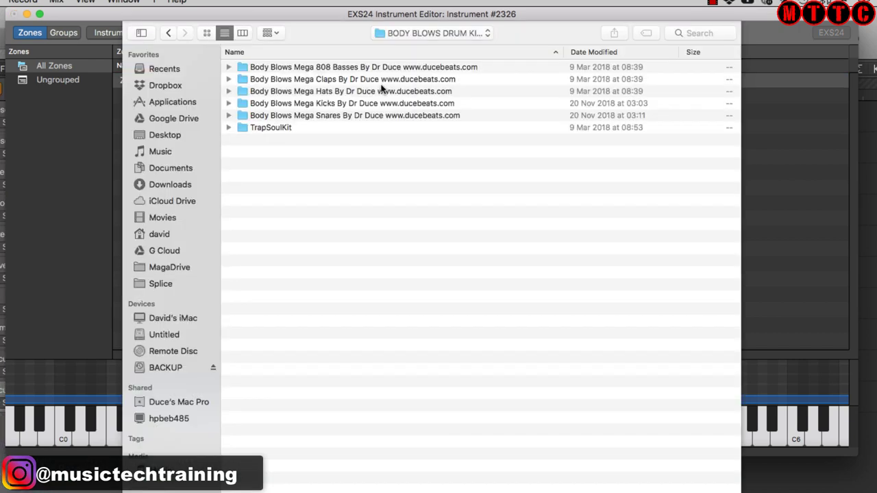
pyautogui.click(241, 92)
pyautogui.doubleClick(240, 93)
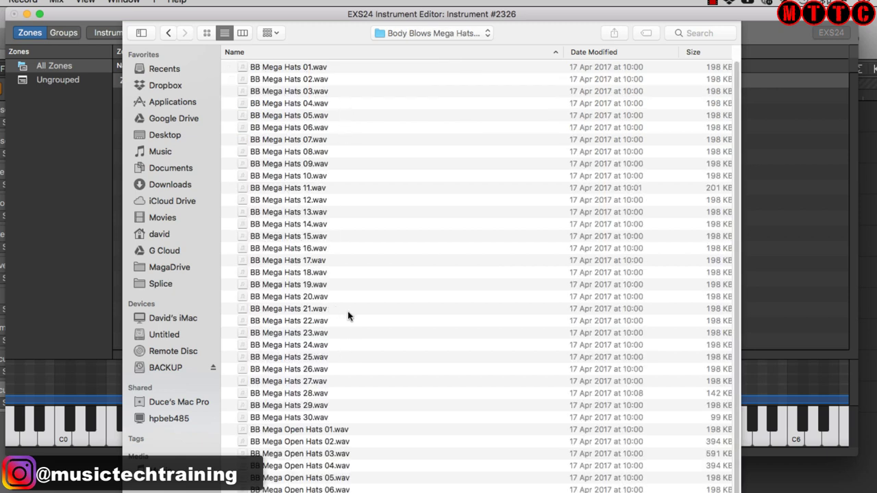
pyautogui.click(302, 335)
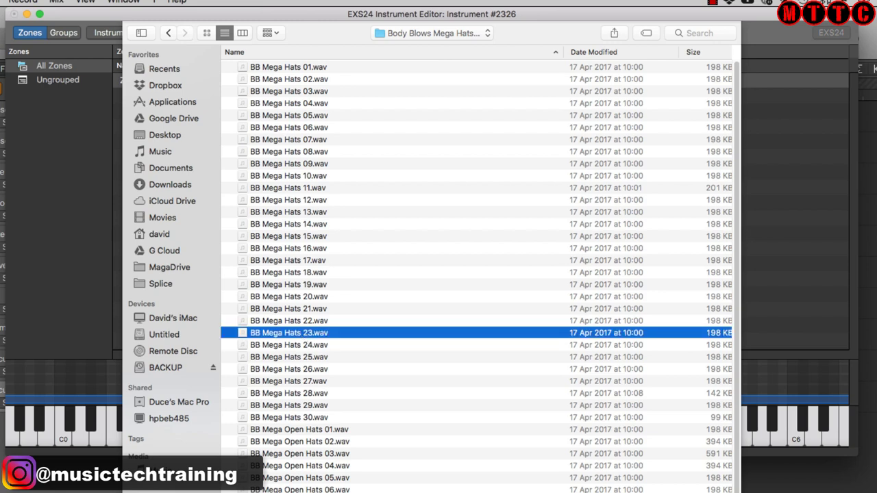
pyautogui.press('Return')
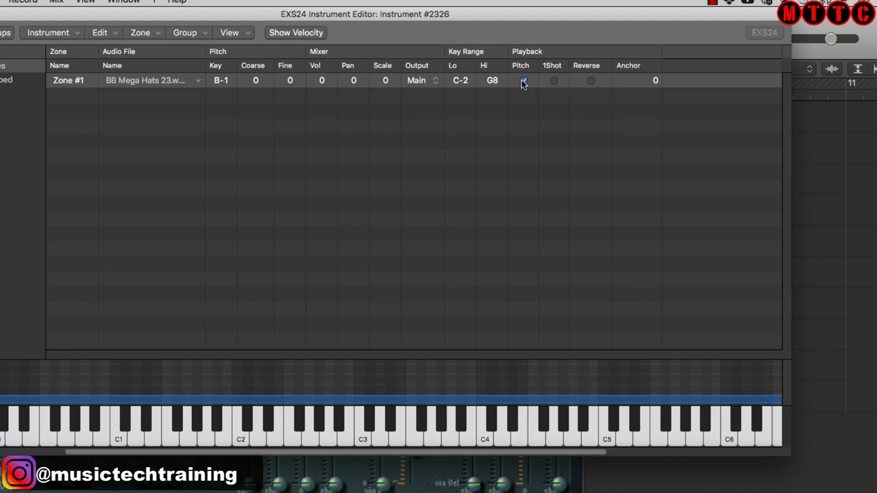
# Turn off pitch playback for the hat zone and save the sampler instrument as "lppb hat".
pyautogui.click(523, 81)
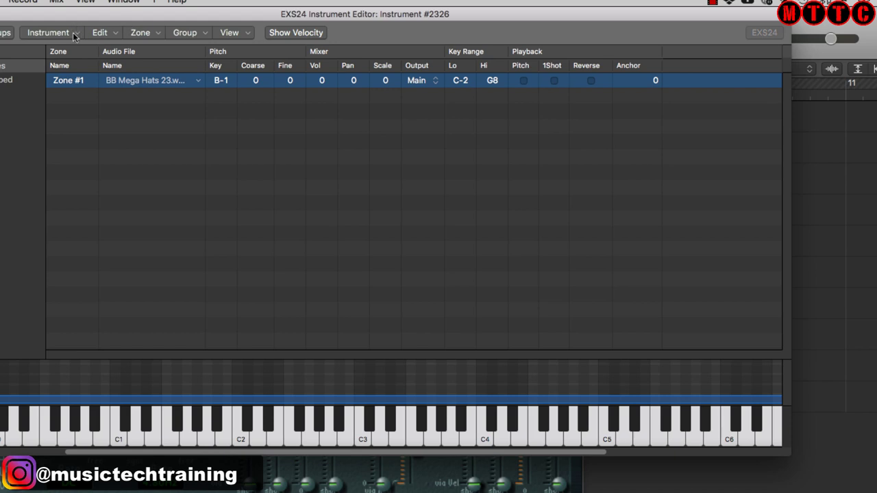
pyautogui.click(73, 33)
pyautogui.click(79, 87)
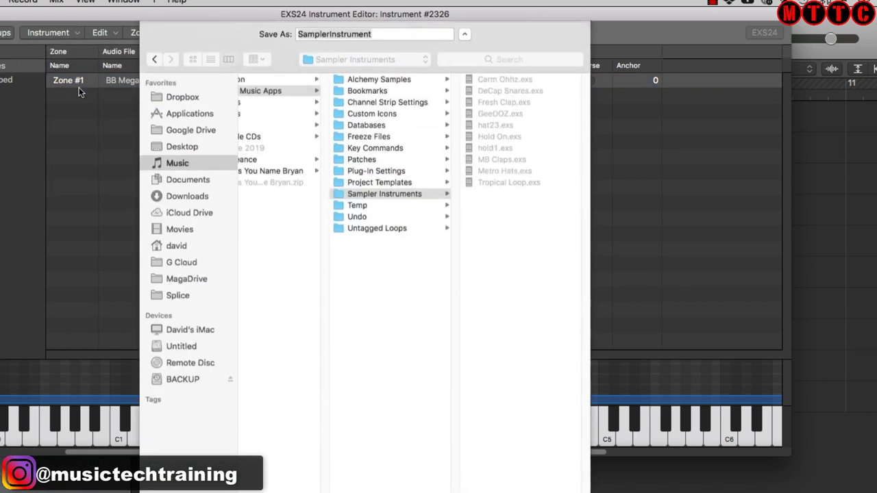
pyautogui.press('BackSpace')
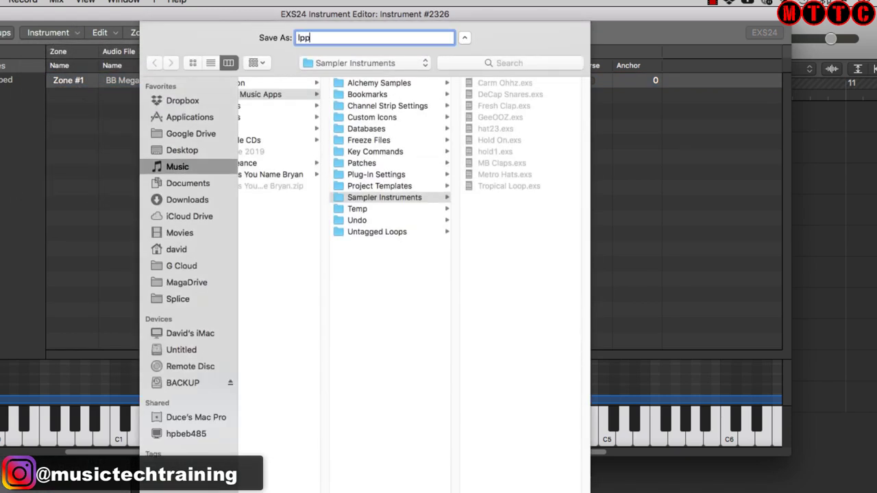
pyautogui.write('lppb hat')
pyautogui.press('Return')
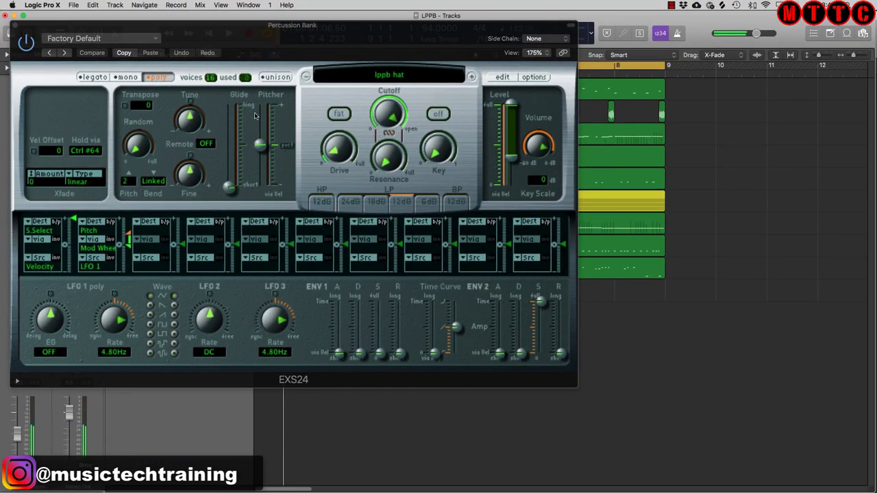
# Shape the hat sound with the fat 12 dB high-pass filter enabled, a reduced cutoff and a slight tune adjustment.
pyautogui.click(441, 114)
pyautogui.click(340, 114)
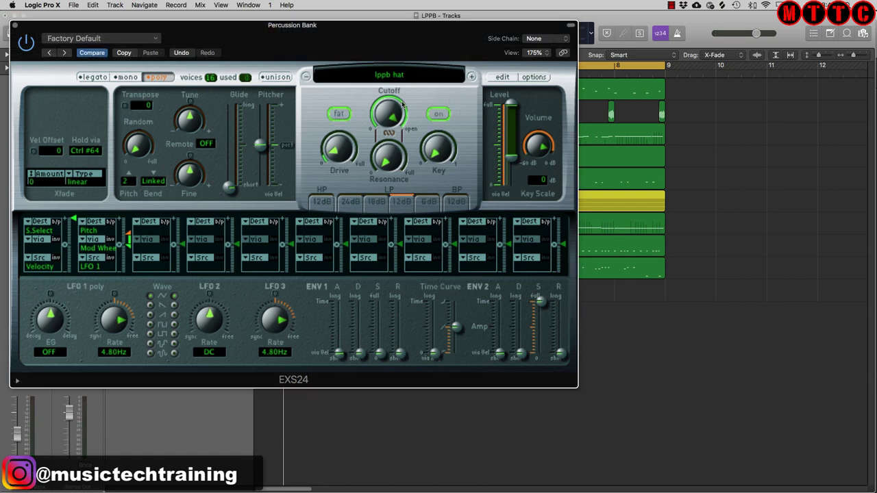
pyautogui.click(322, 202)
pyautogui.moveTo(390, 114); pyautogui.dragTo(388, 173)
pyautogui.moveTo(192, 118)
pyautogui.mouseDown()
pyautogui.moveTo(190, 132)
pyautogui.moveTo(185, 108)
pyautogui.moveTo(190, 118)
pyautogui.mouseUp()
pyautogui.press('super+w')
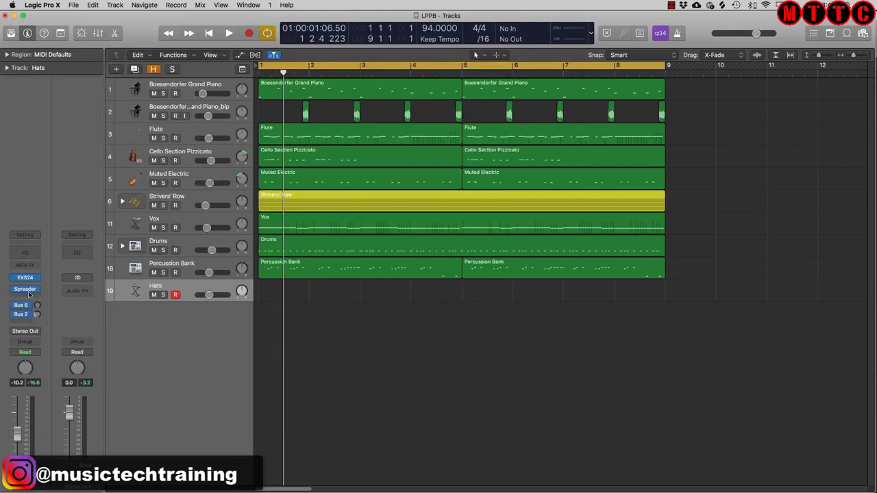
# Add an Arpeggiator MIDI effect to the Hats track and set its rate to 1/64.
pyautogui.click(177, 265)
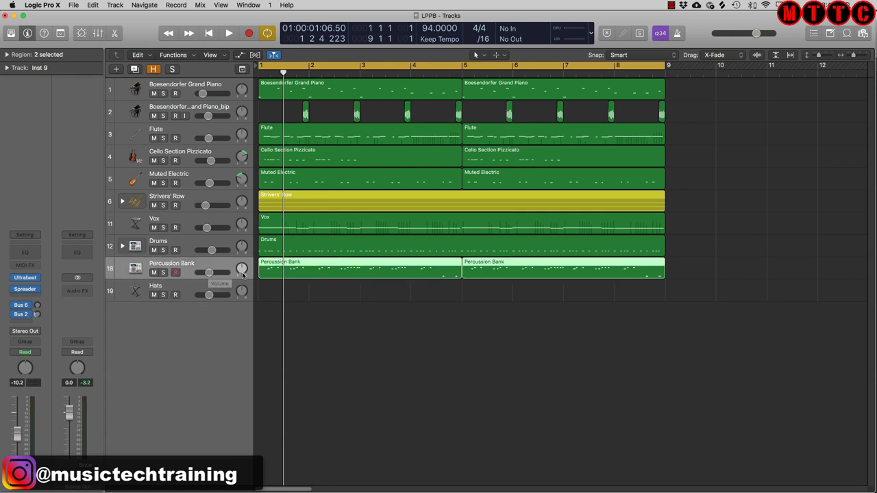
pyautogui.click(193, 289)
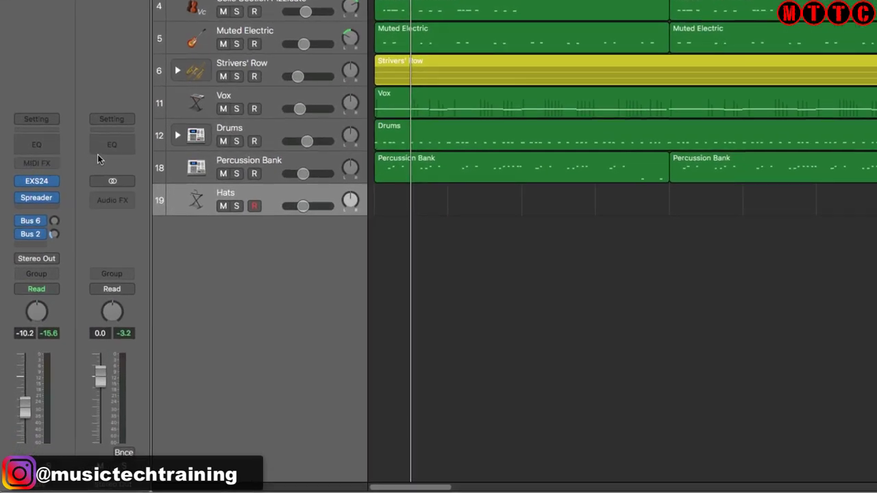
pyautogui.click(43, 165)
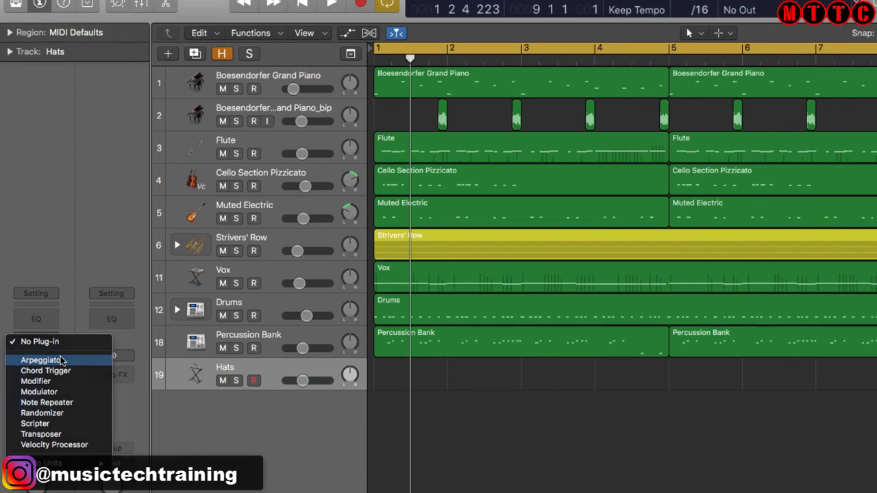
pyautogui.click(43, 185)
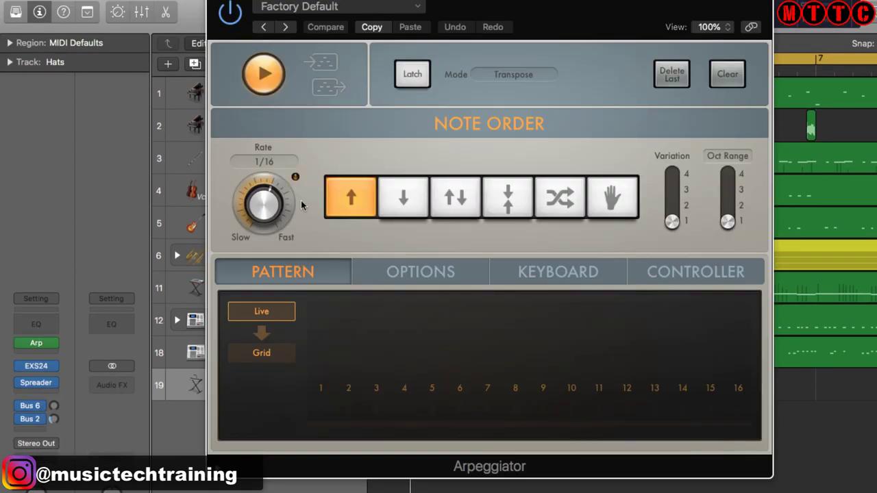
pyautogui.click(288, 167)
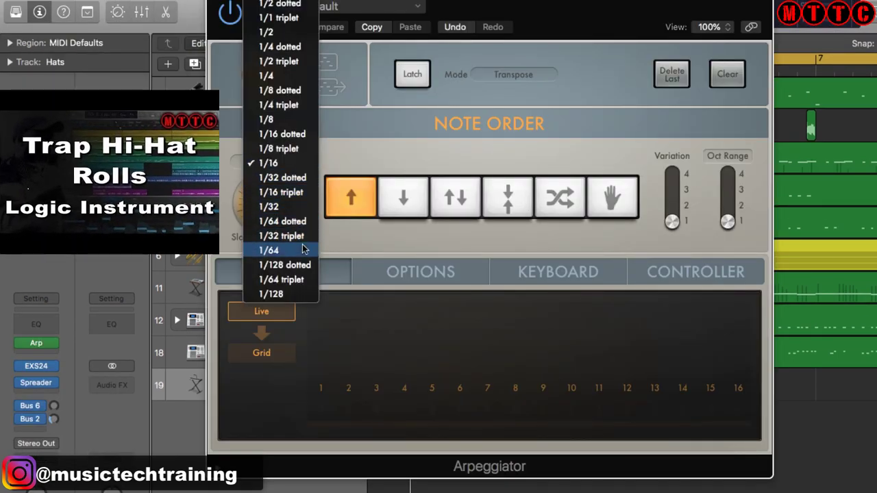
pyautogui.click(302, 251)
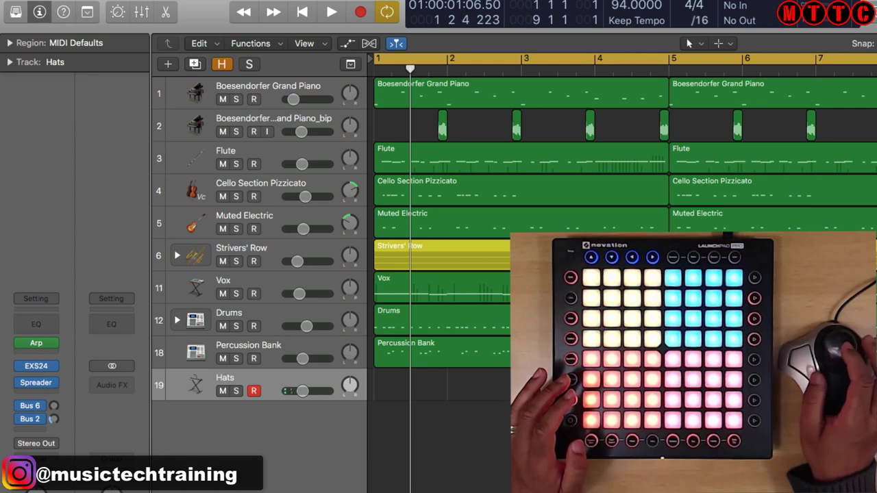
# Rehearse hi-hat rolls over the beat, and record them as a region on the Hats track.
pyautogui.press('space')
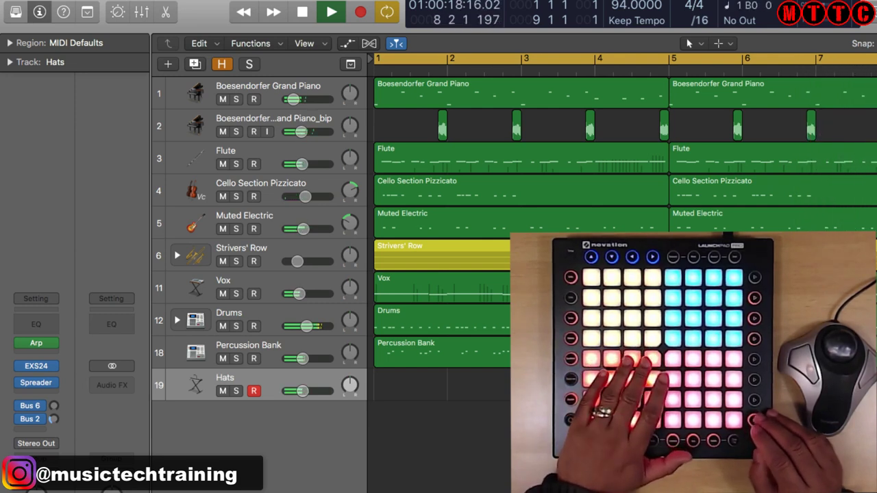
pyautogui.press('space')
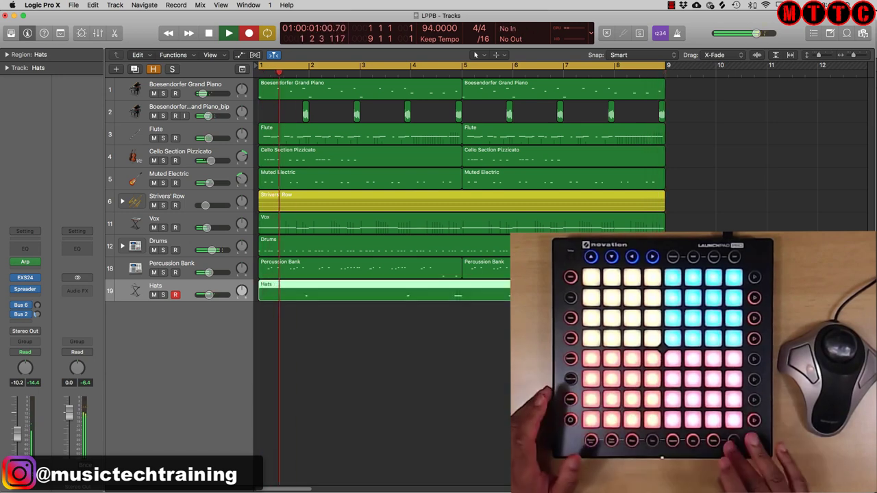
pyautogui.press('space')
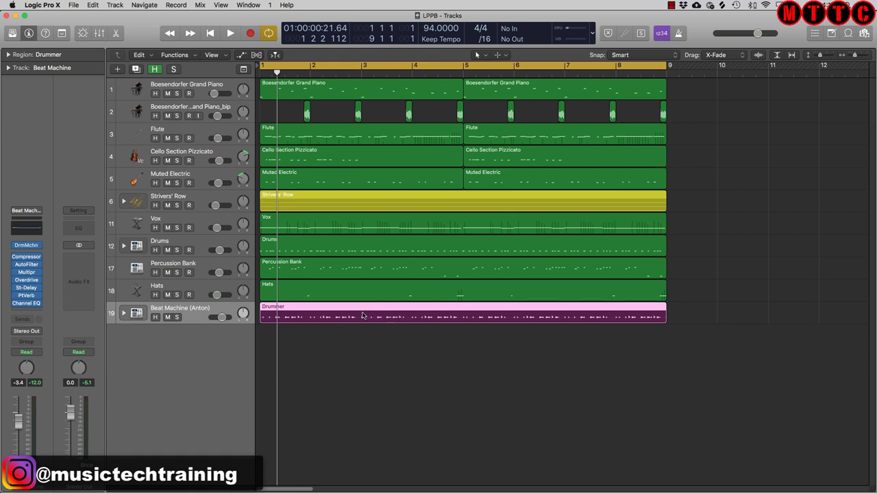
# Add a second Drummer track in the Hip Hop genre and show its Library.
pyautogui.click(363, 366)
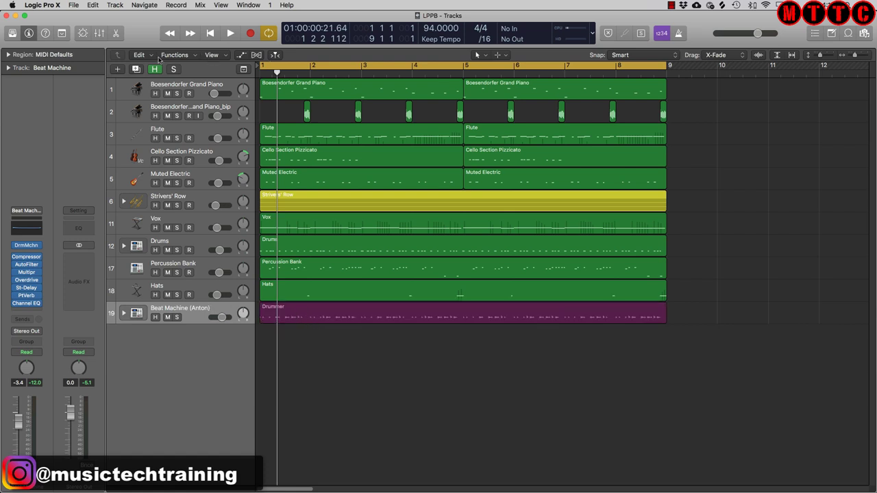
pyautogui.click(117, 69)
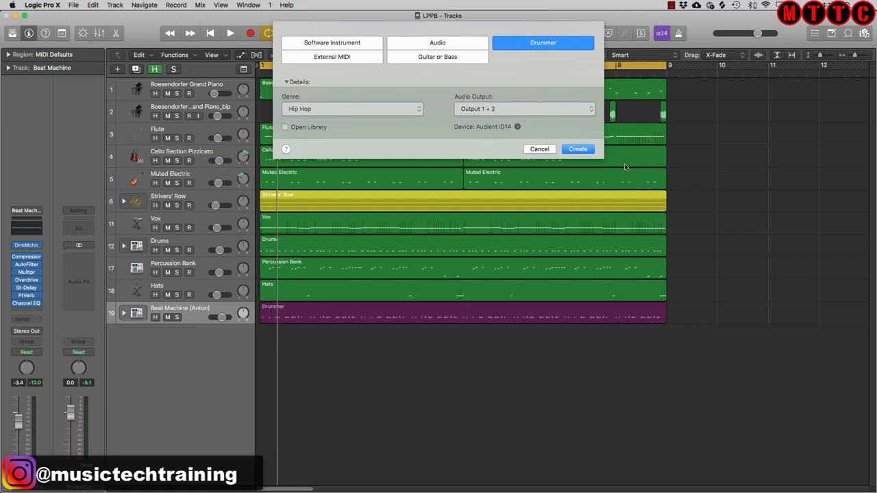
pyautogui.click(579, 150)
pyautogui.click(13, 32)
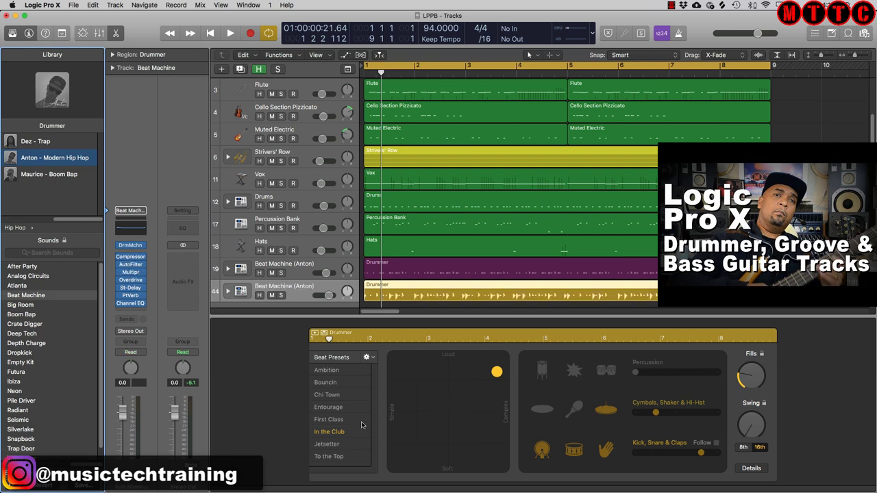
# Apply the Bouncin beat preset to the new Drummer region, make its pattern simpler, and switch off the kick.
pyautogui.click(331, 383)
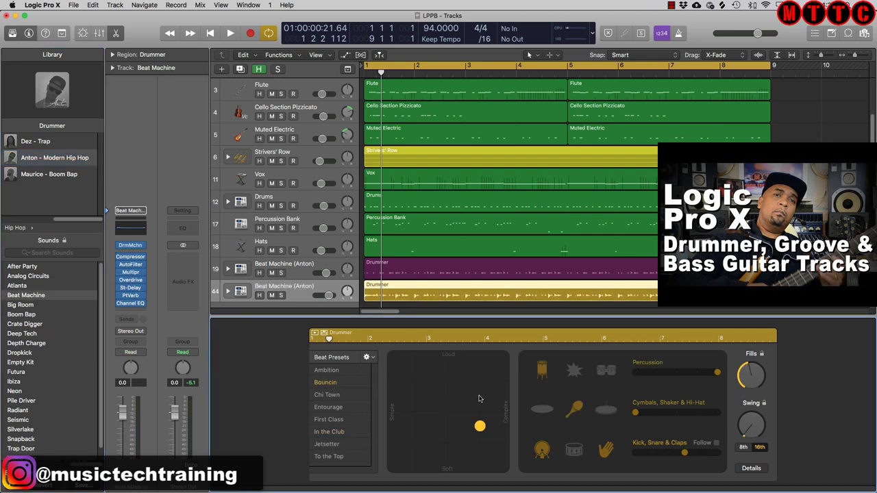
pyautogui.moveTo(479, 429); pyautogui.dragTo(457, 425)
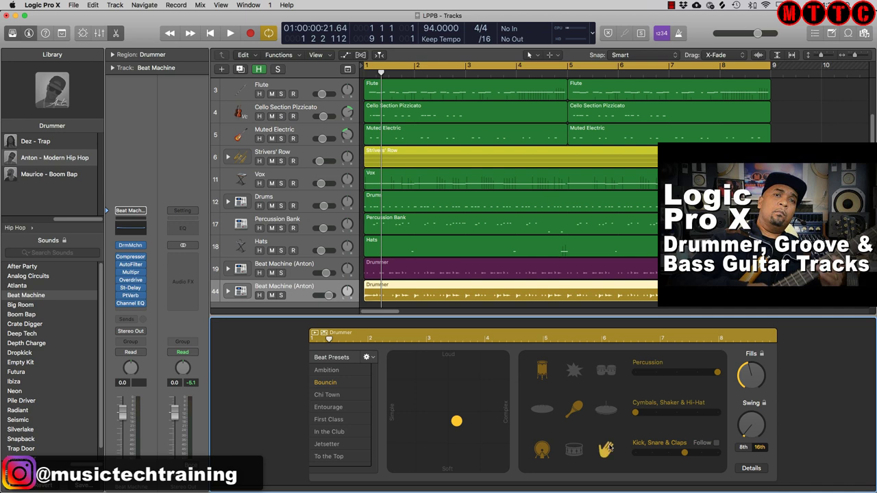
pyautogui.click(542, 450)
# Mute the second Beat Machine track and solo the original Beat Machine track.
pyautogui.click(259, 295)
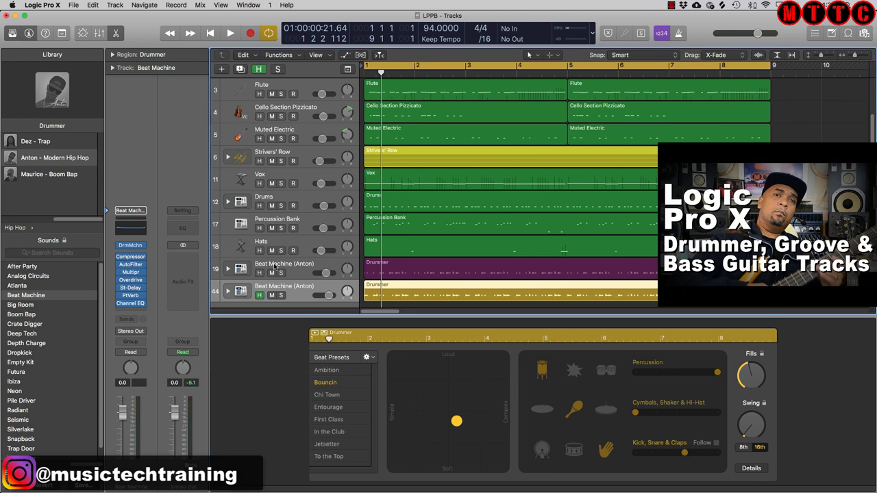
pyautogui.click(272, 295)
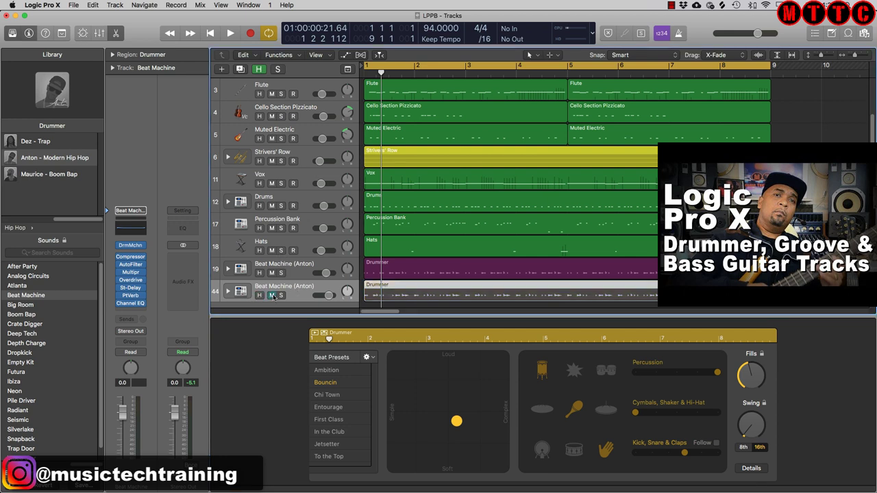
pyautogui.click(291, 268)
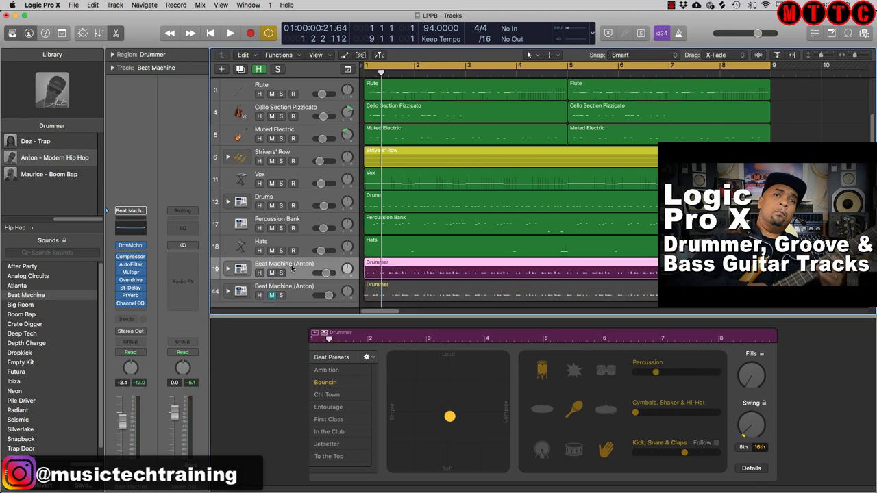
pyautogui.click(280, 273)
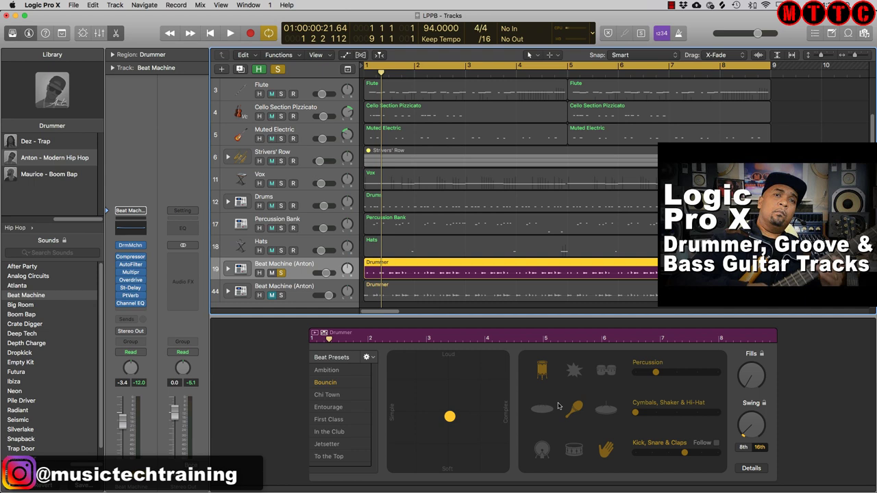
# Play the beat with the original Drummer part and save the project.
pyautogui.press('space')
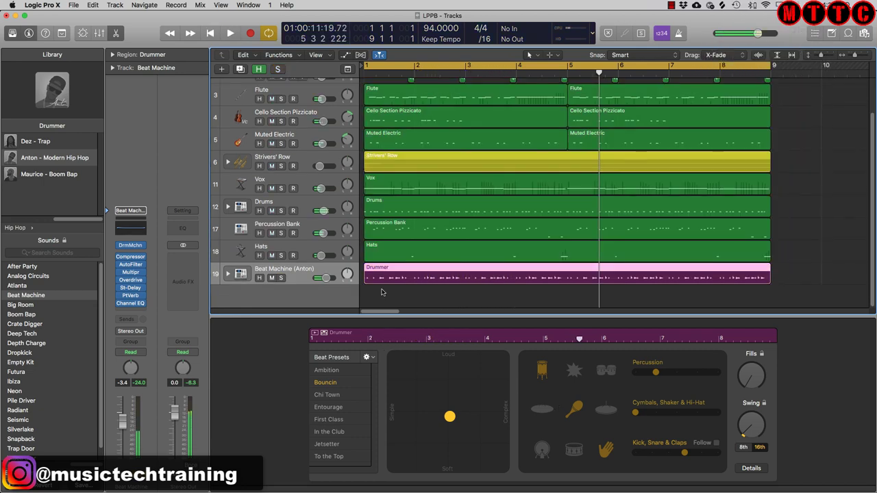
pyautogui.press('super+s')
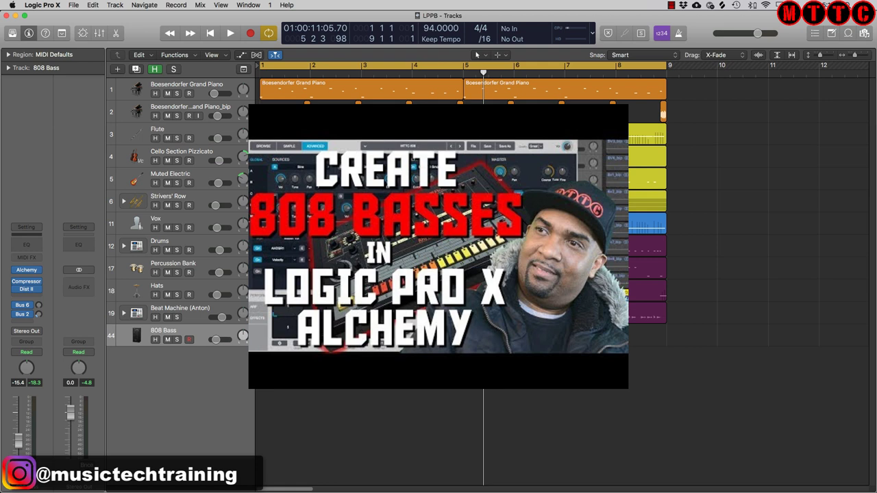
# Show the 808 Bass track's Alchemy instrument and switch on its Bass Enhancer and Distortion effects.
pyautogui.click(29, 271)
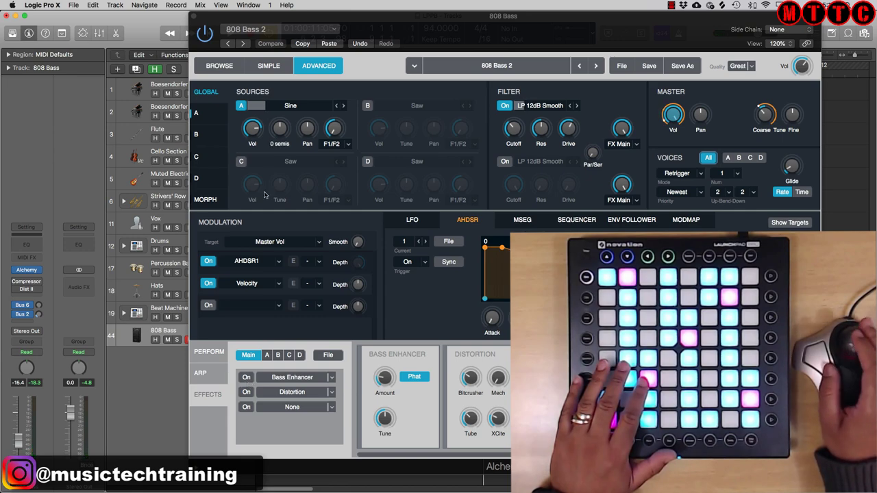
pyautogui.click(245, 377)
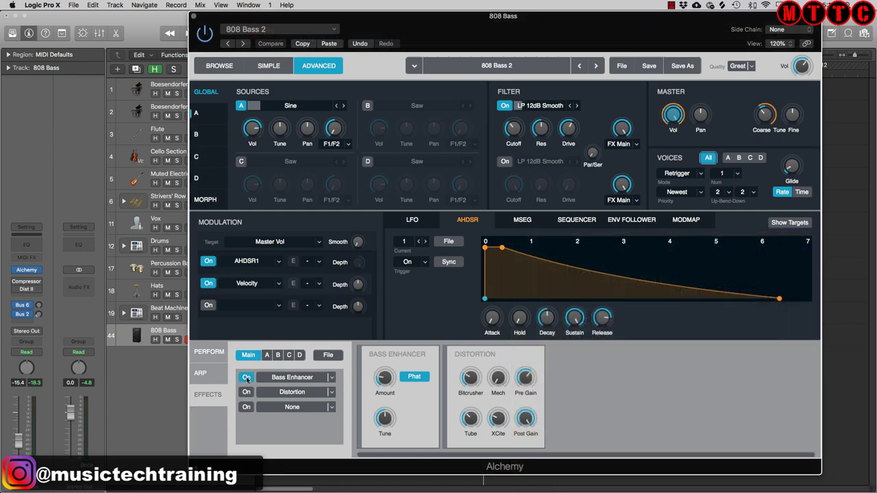
pyautogui.click(246, 392)
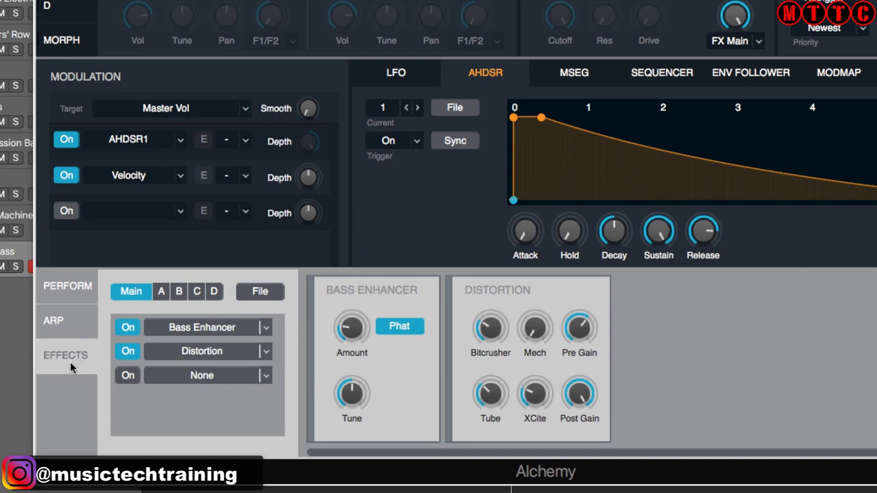
pyautogui.click(68, 284)
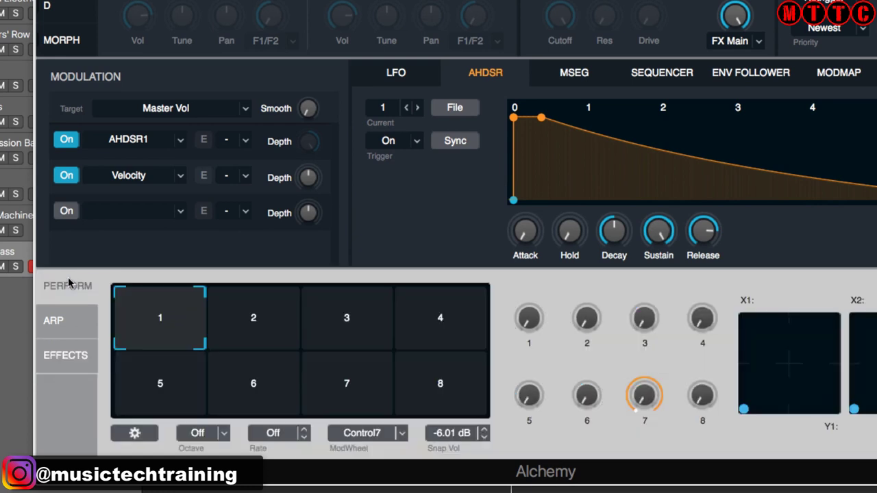
pyautogui.click(61, 355)
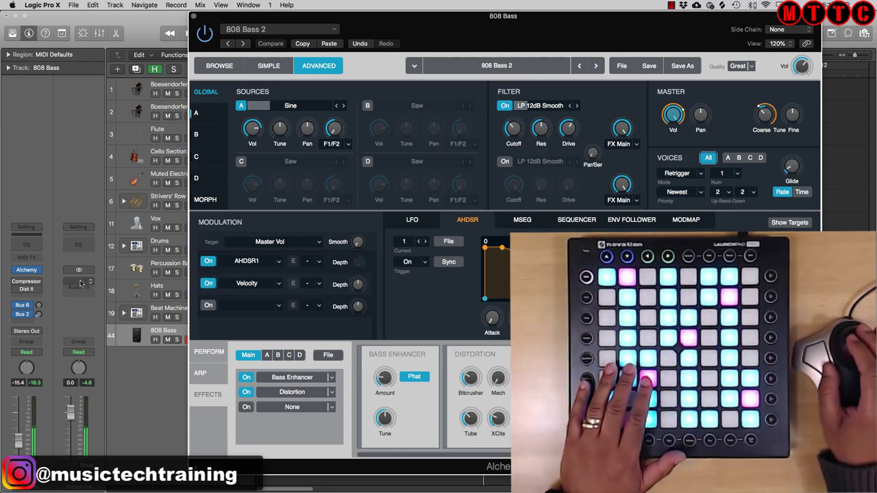
# Examine the Compressor and Distortion II settings on the 808 Bass channel, closing each plug-in after viewing it.
pyautogui.click(28, 283)
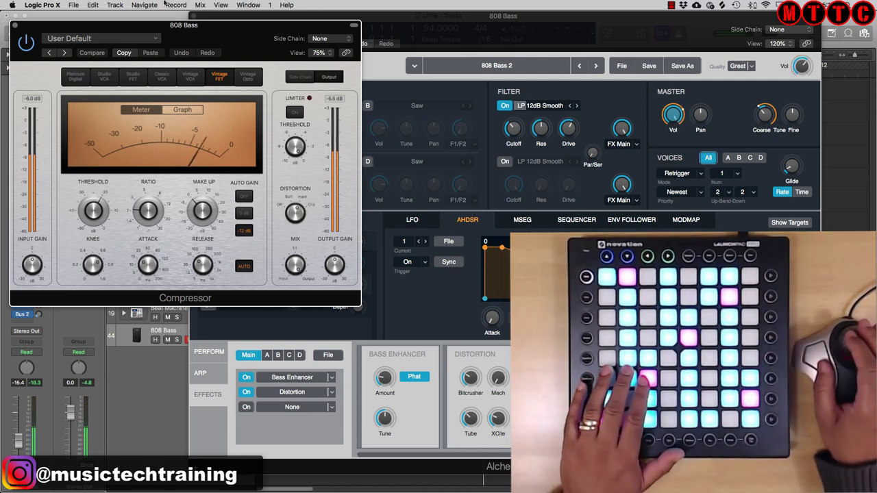
pyautogui.click(14, 26)
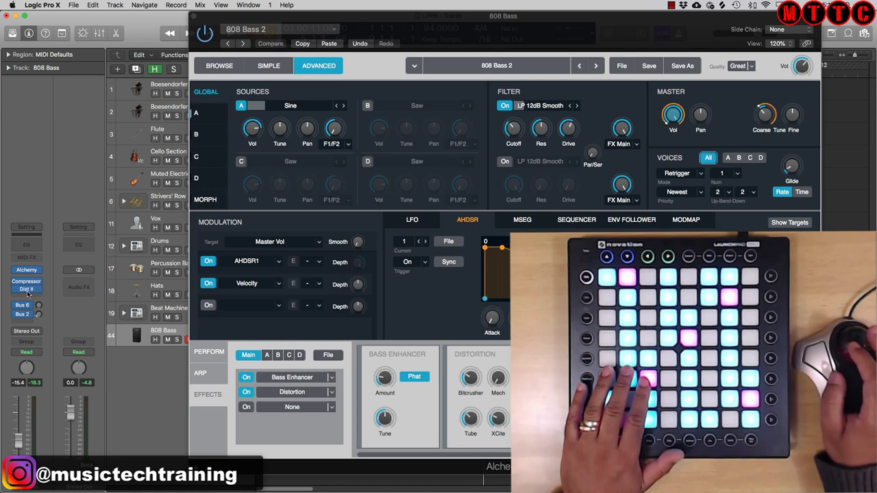
pyautogui.click(28, 294)
pyautogui.click(28, 291)
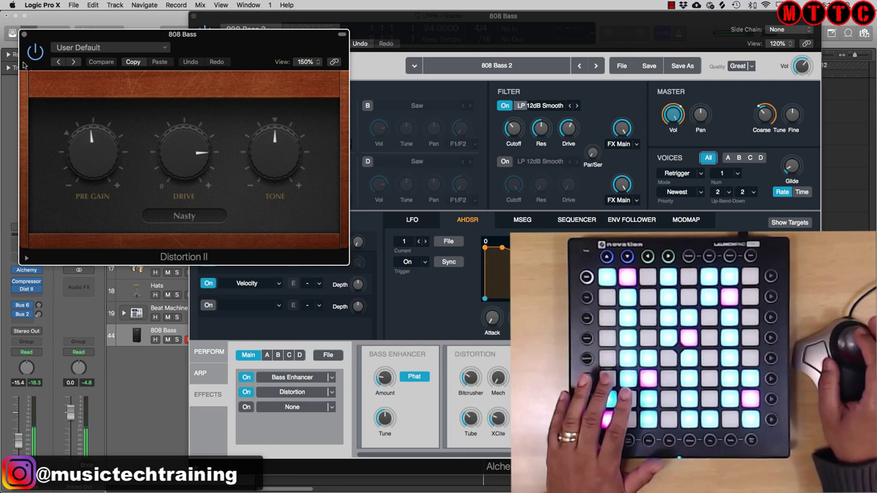
pyautogui.click(24, 34)
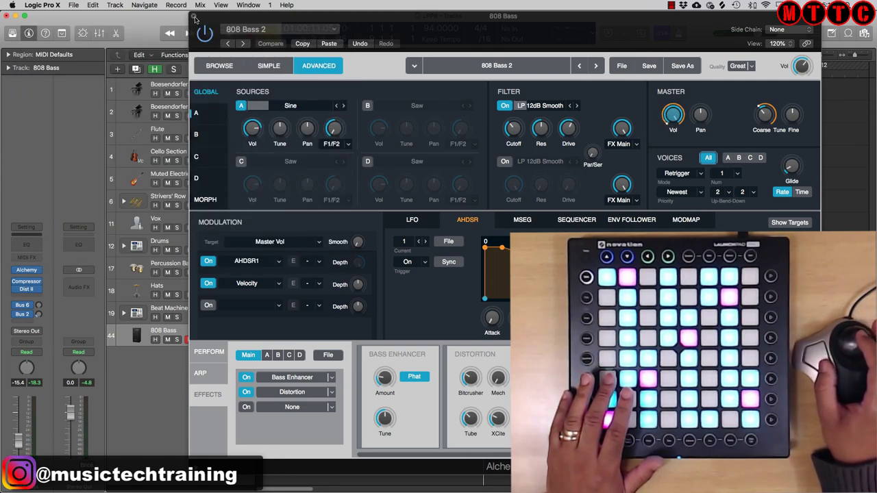
# Close Alchemy and record the bass line on the 808 Bass track from bar 1.
pyautogui.click(195, 16)
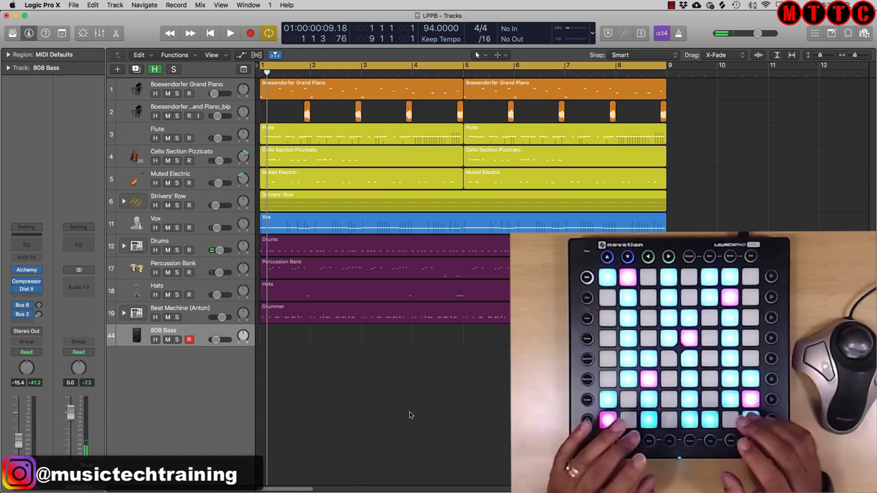
pyautogui.press('r')
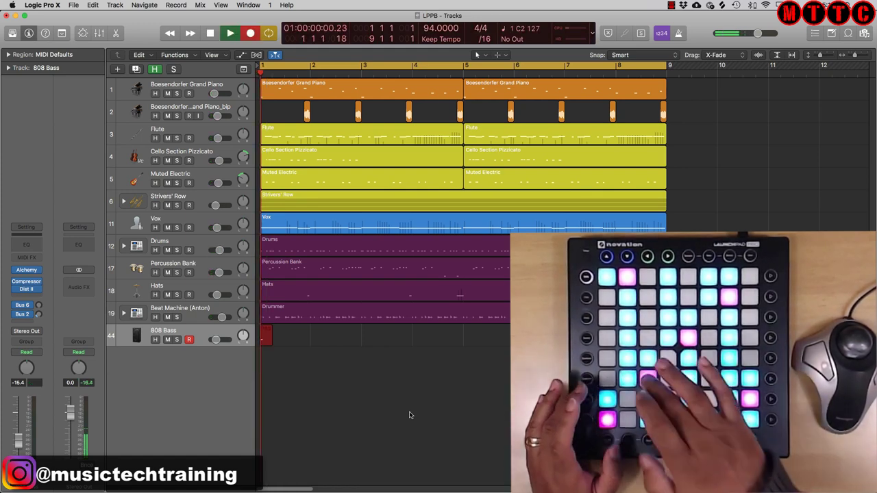